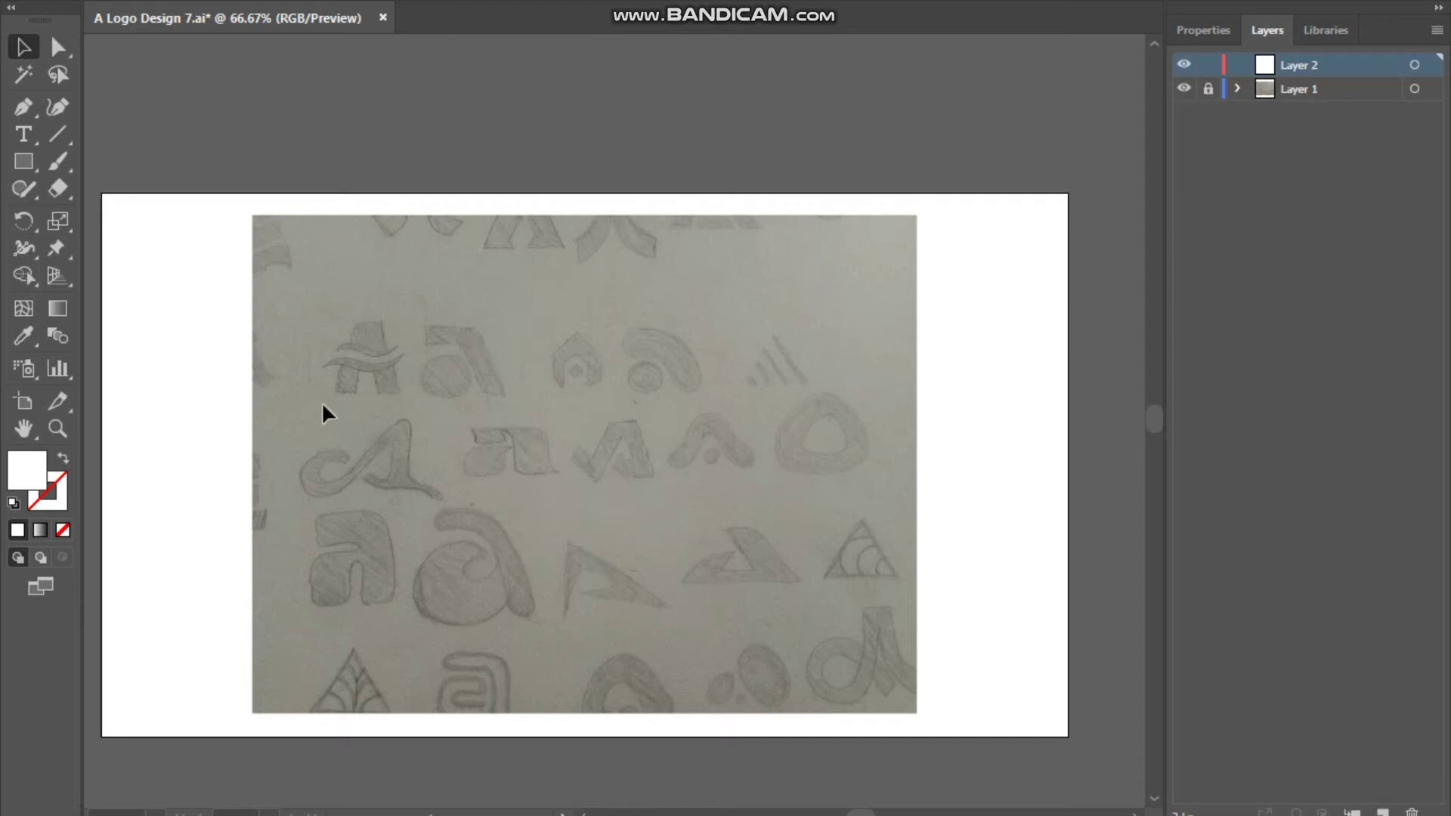
- Build the A's two slanted legs from a skewed bar and its mirrored copy
scroll(325, 412, "up", 4)
left_click_drag(568, 517, 568, 517)
key("a")
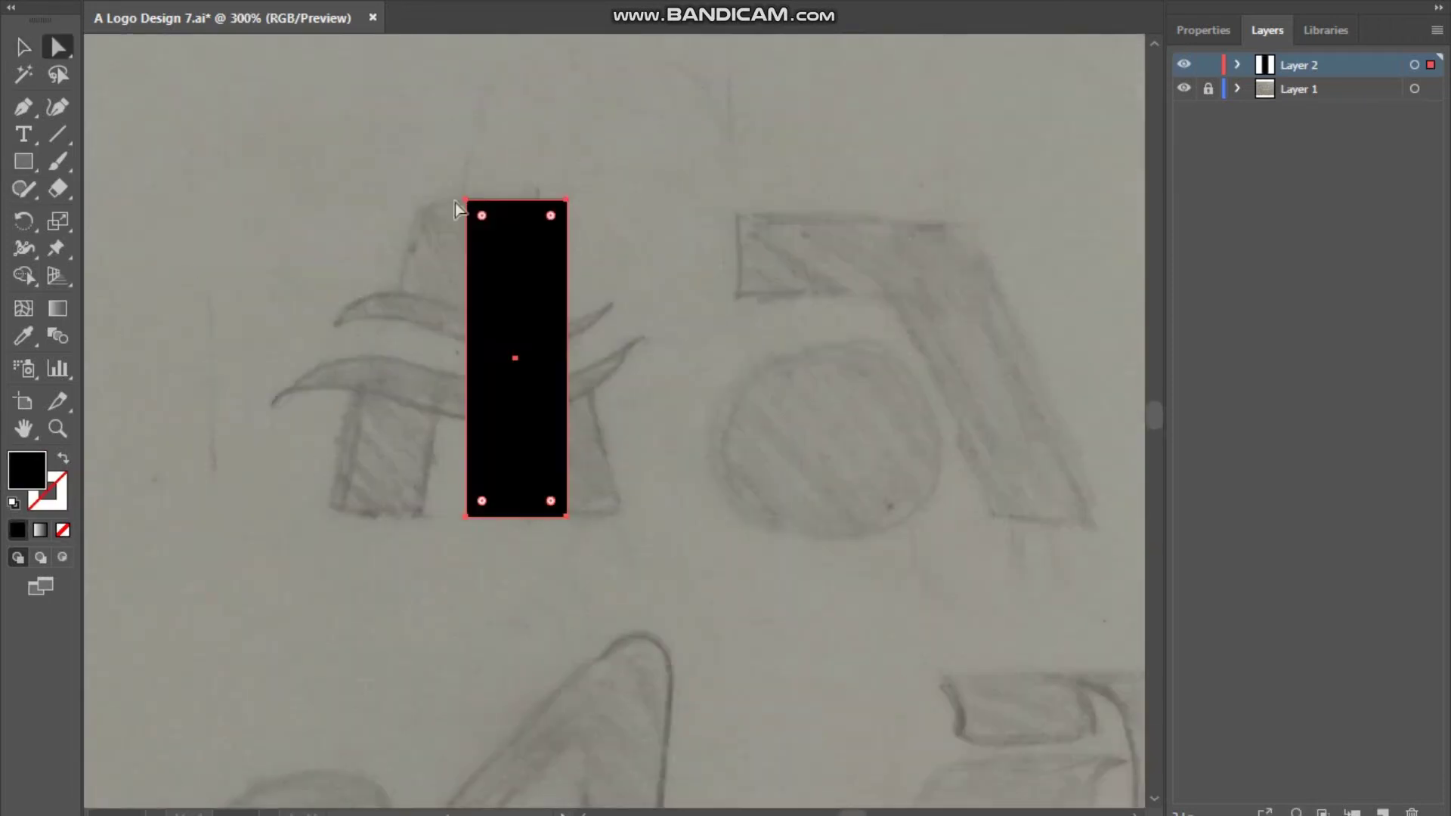
mouse_move(568, 202)
left_mouse_down()
mouse_move(481, 210)
mouse_move(720, 306)
left_mouse_up()
key("v")
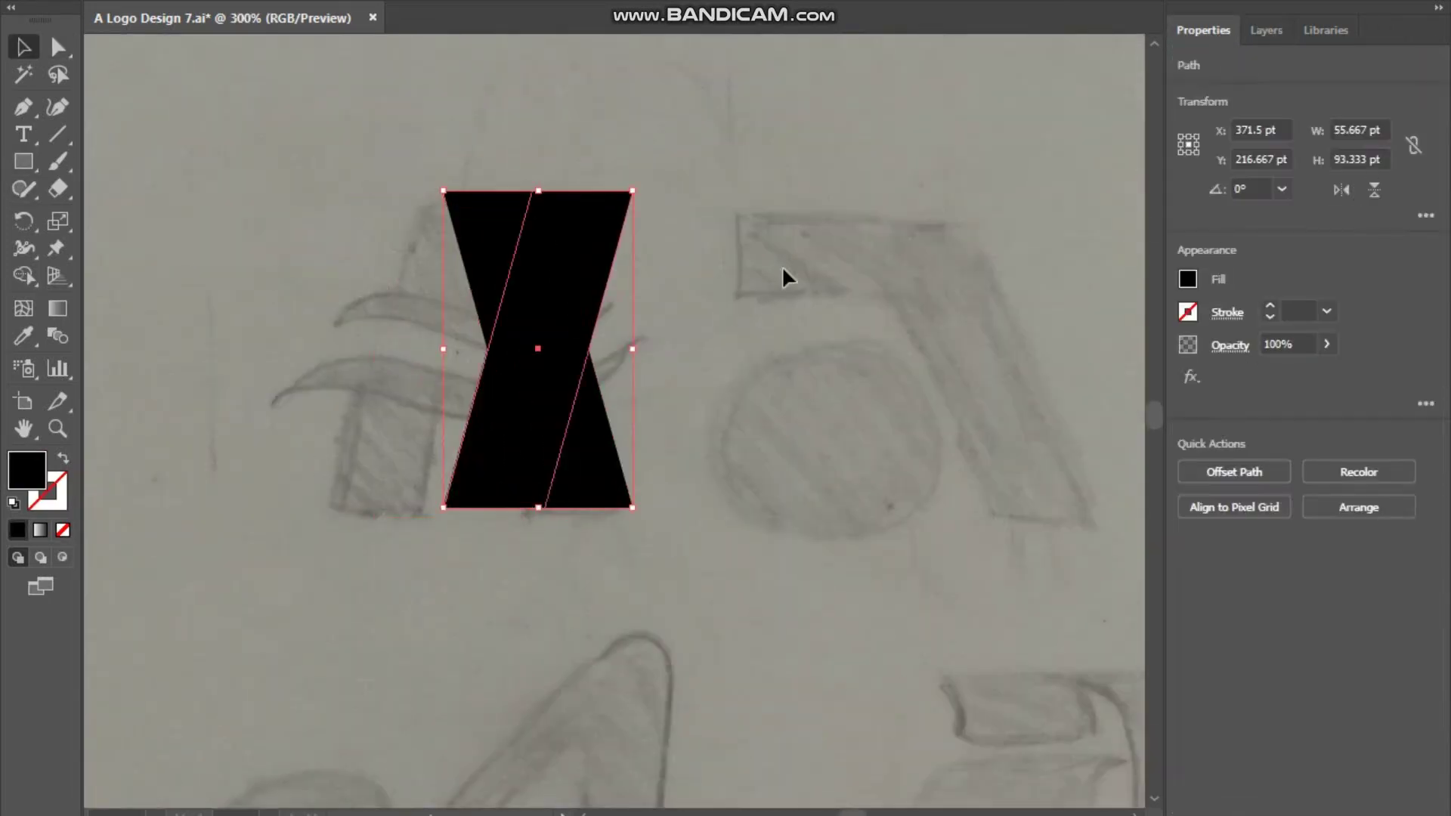
left_click_drag(472, 300, 472, 300)
left_click(840, 306)
- Pen-draw a curved wave swoosh across the A and place a copy lower down
key("p")
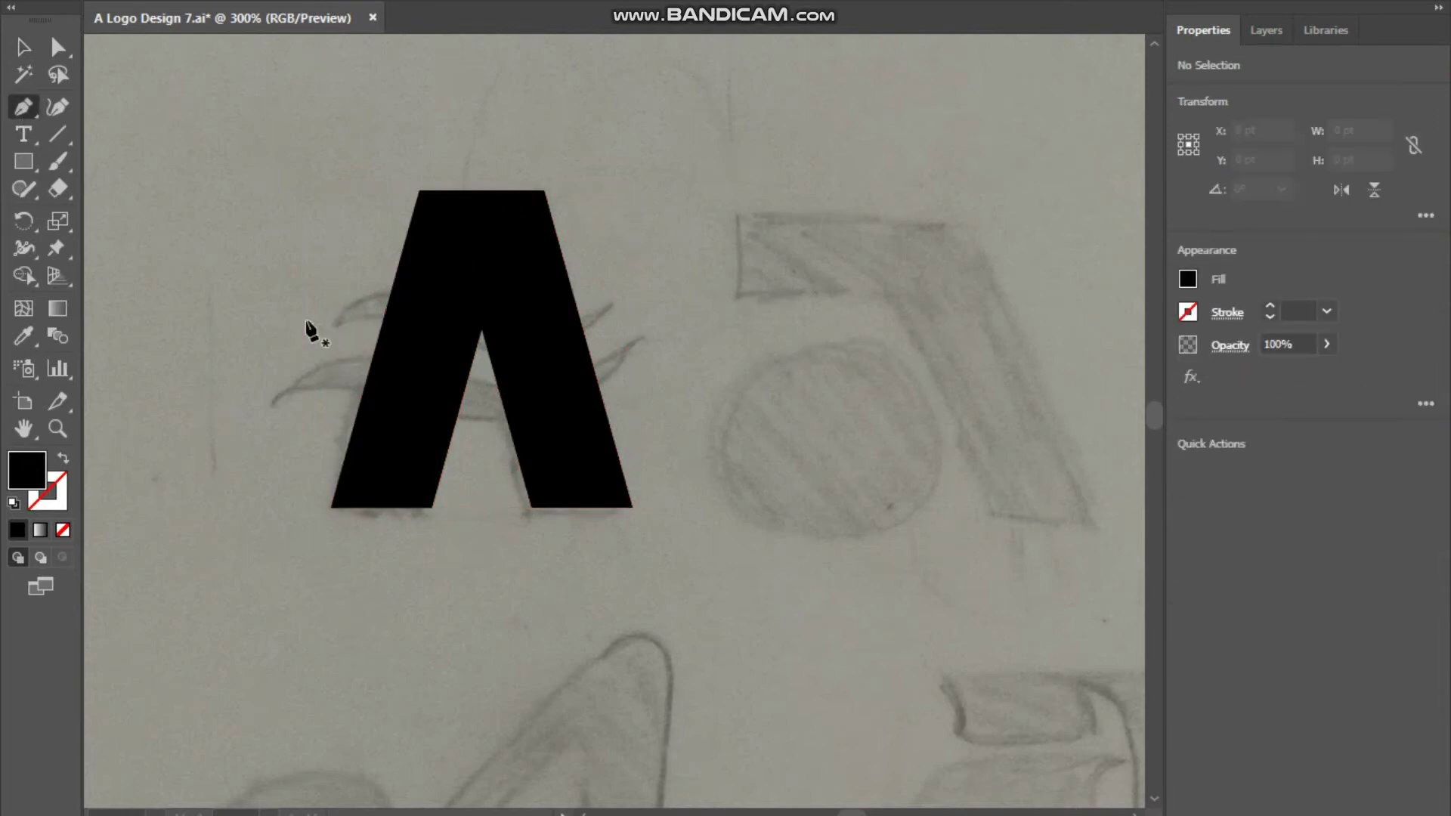
left_click(331, 321)
left_click(482, 320)
key("ctrl+z")
left_click_drag(523, 298, 513, 325)
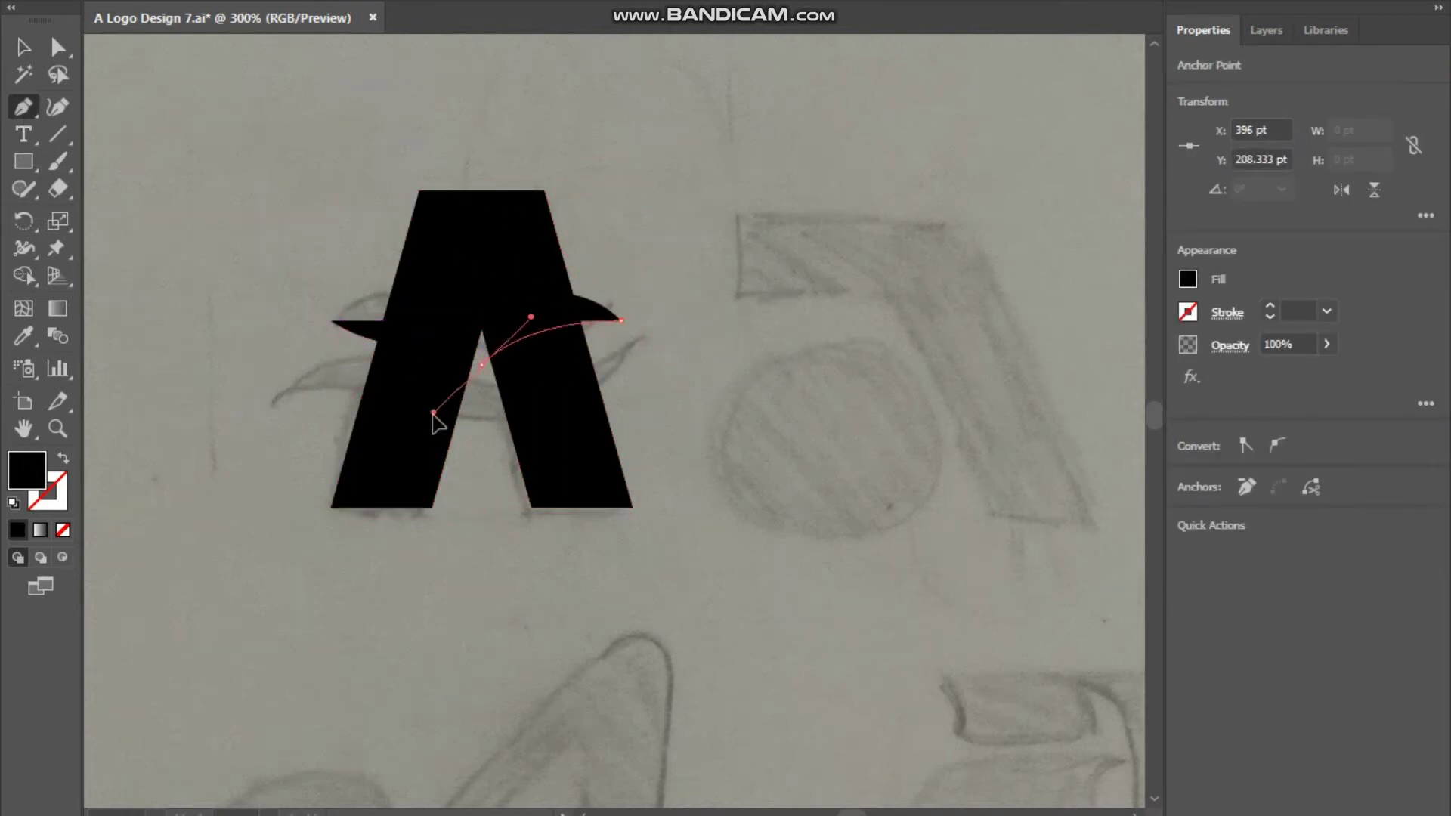
key("a")
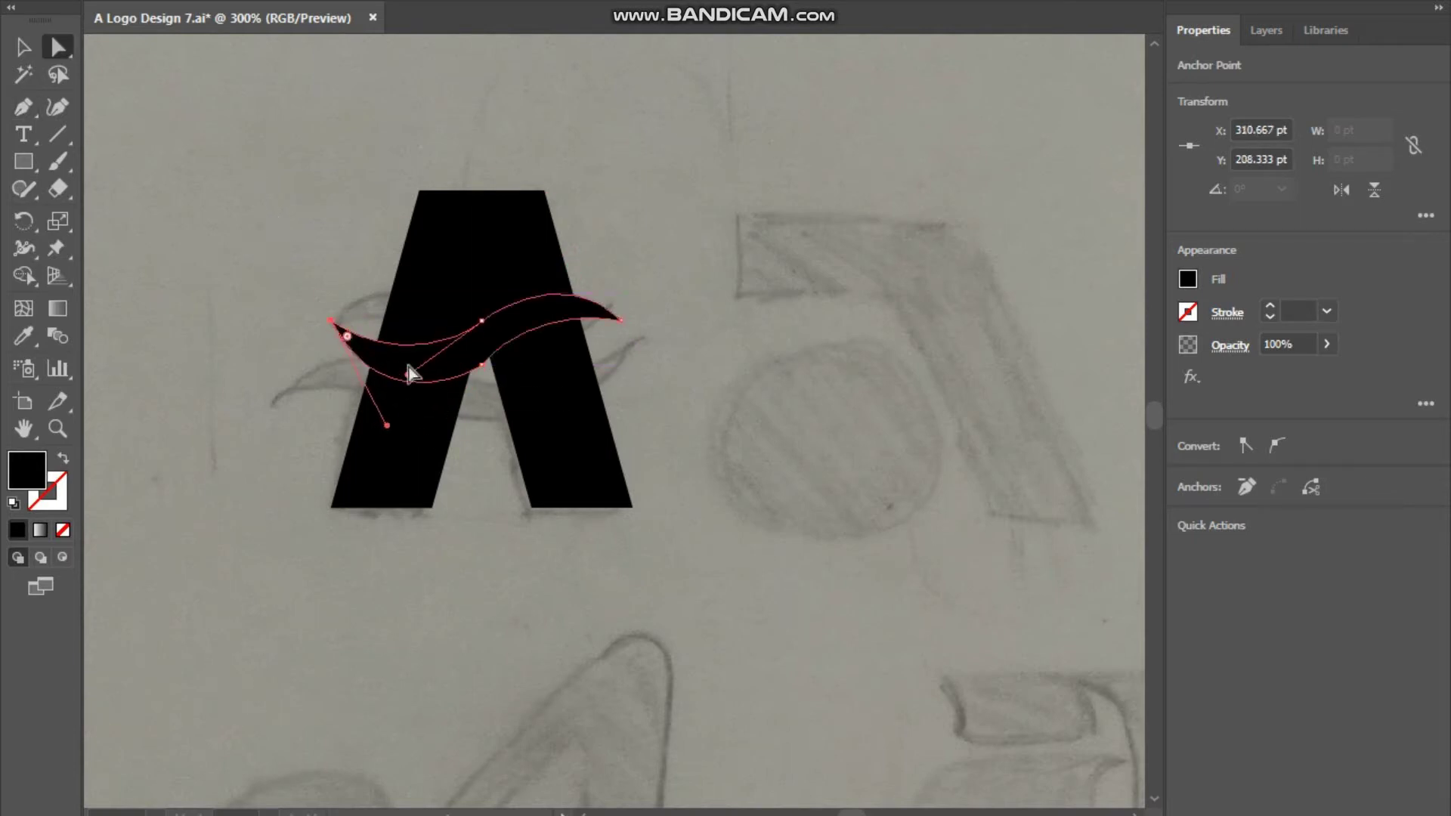
left_click_drag(408, 374, 467, 348)
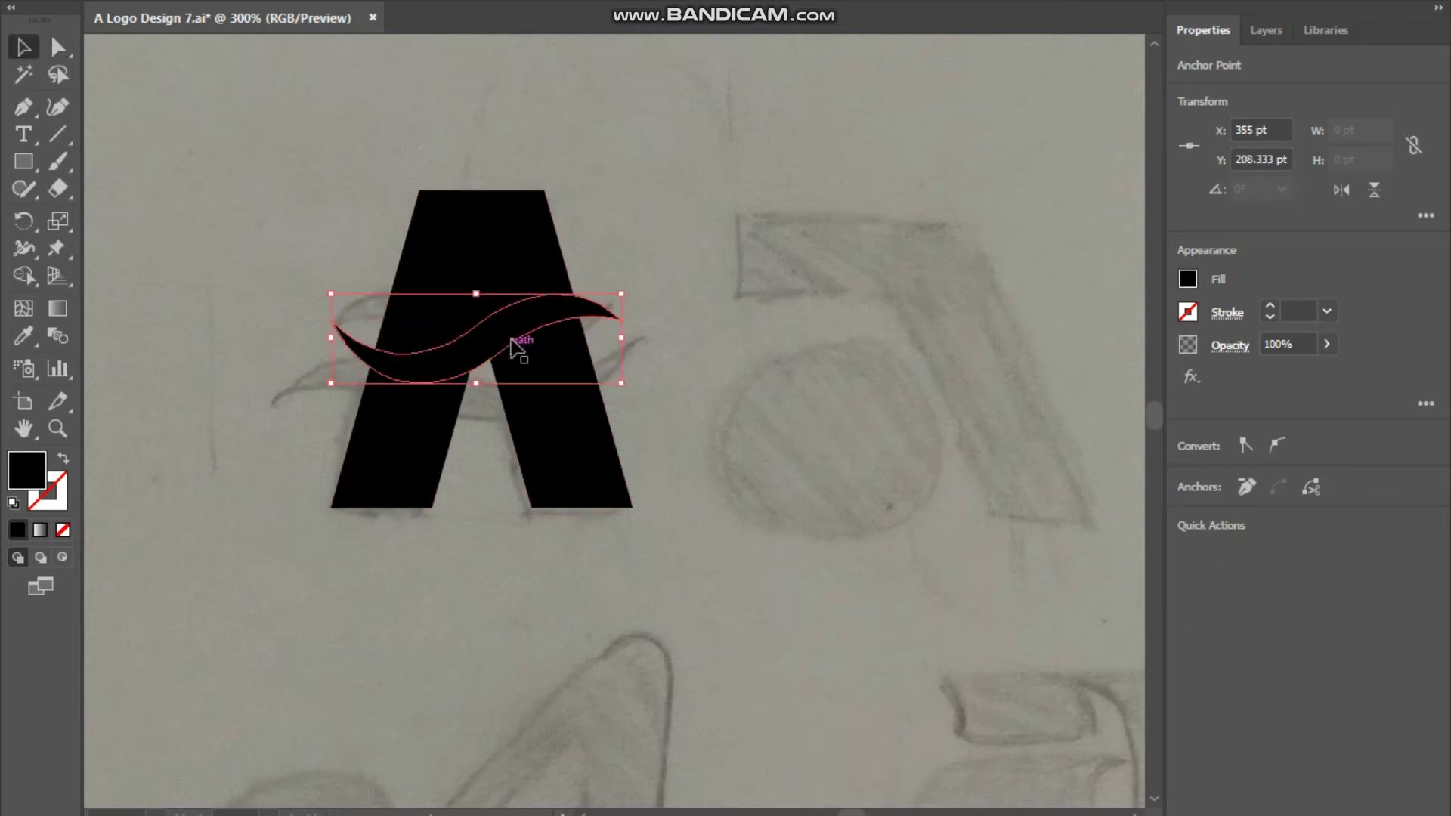
key("v")
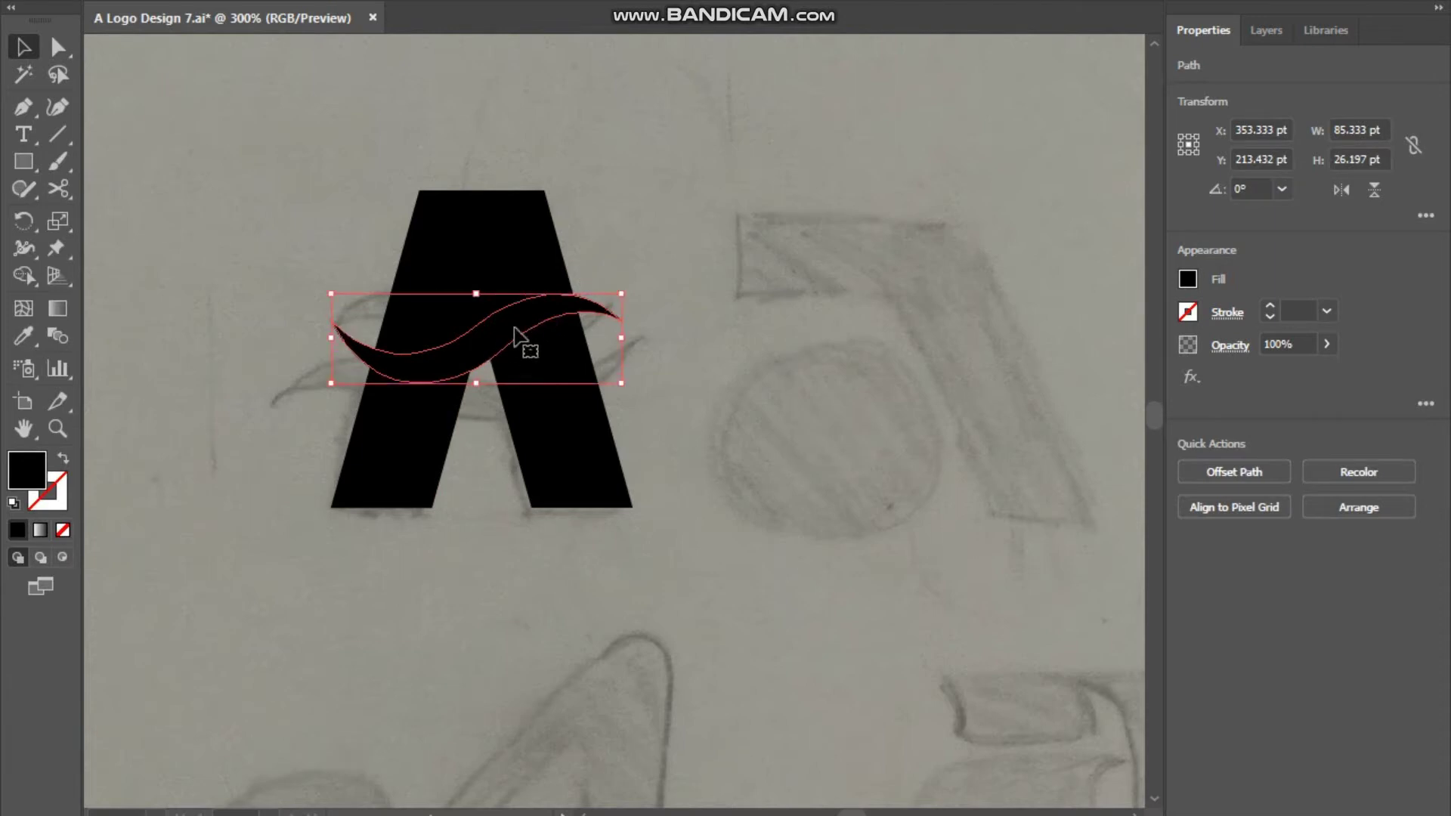
left_click_drag(514, 333, 514, 389)
- Rotate both swooshes to tilt across the A, then select them together with the A
key("ctrl+a")
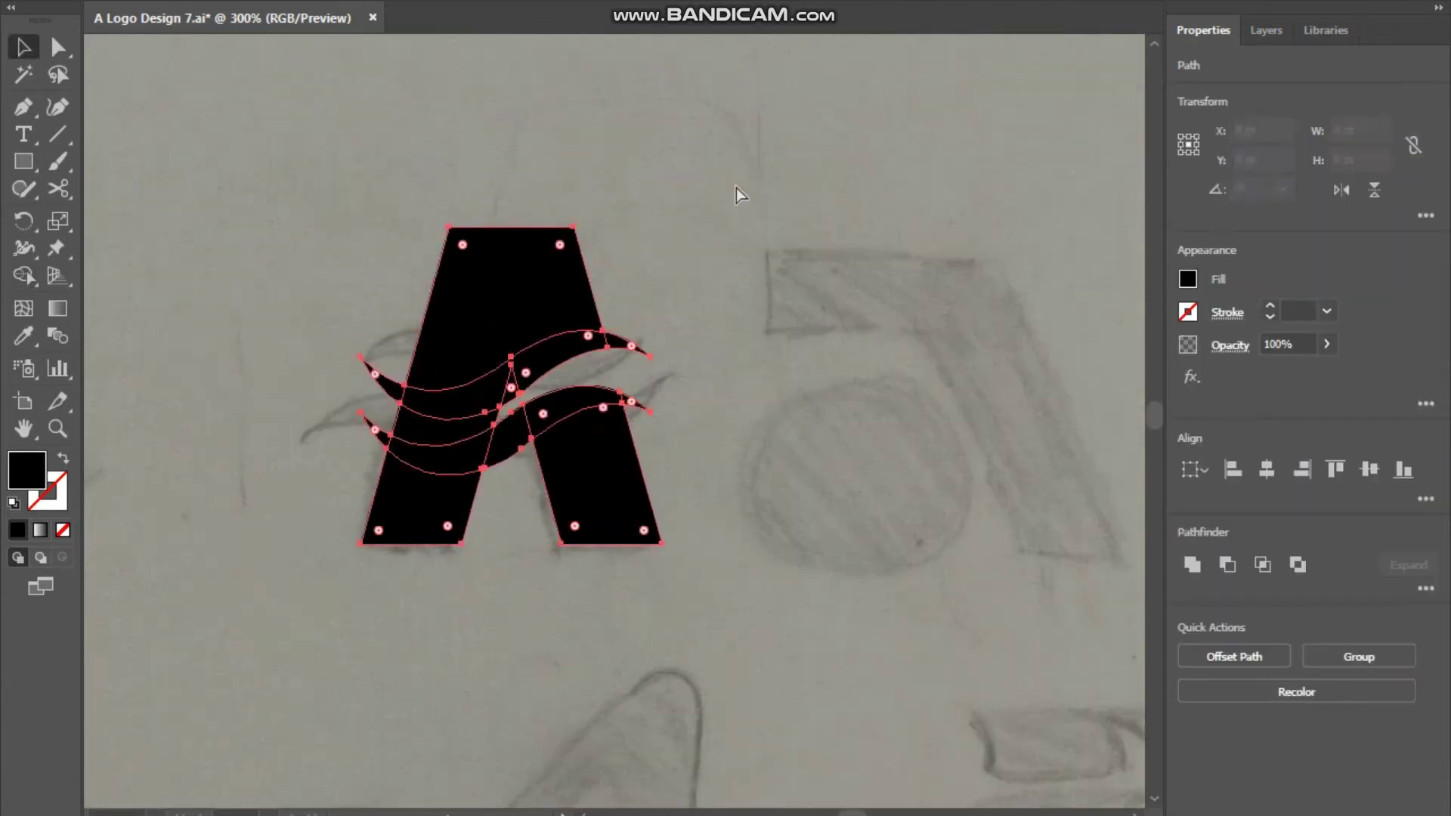
left_click(519, 431, "shift")
left_click_drag(681, 315, 598, 220)
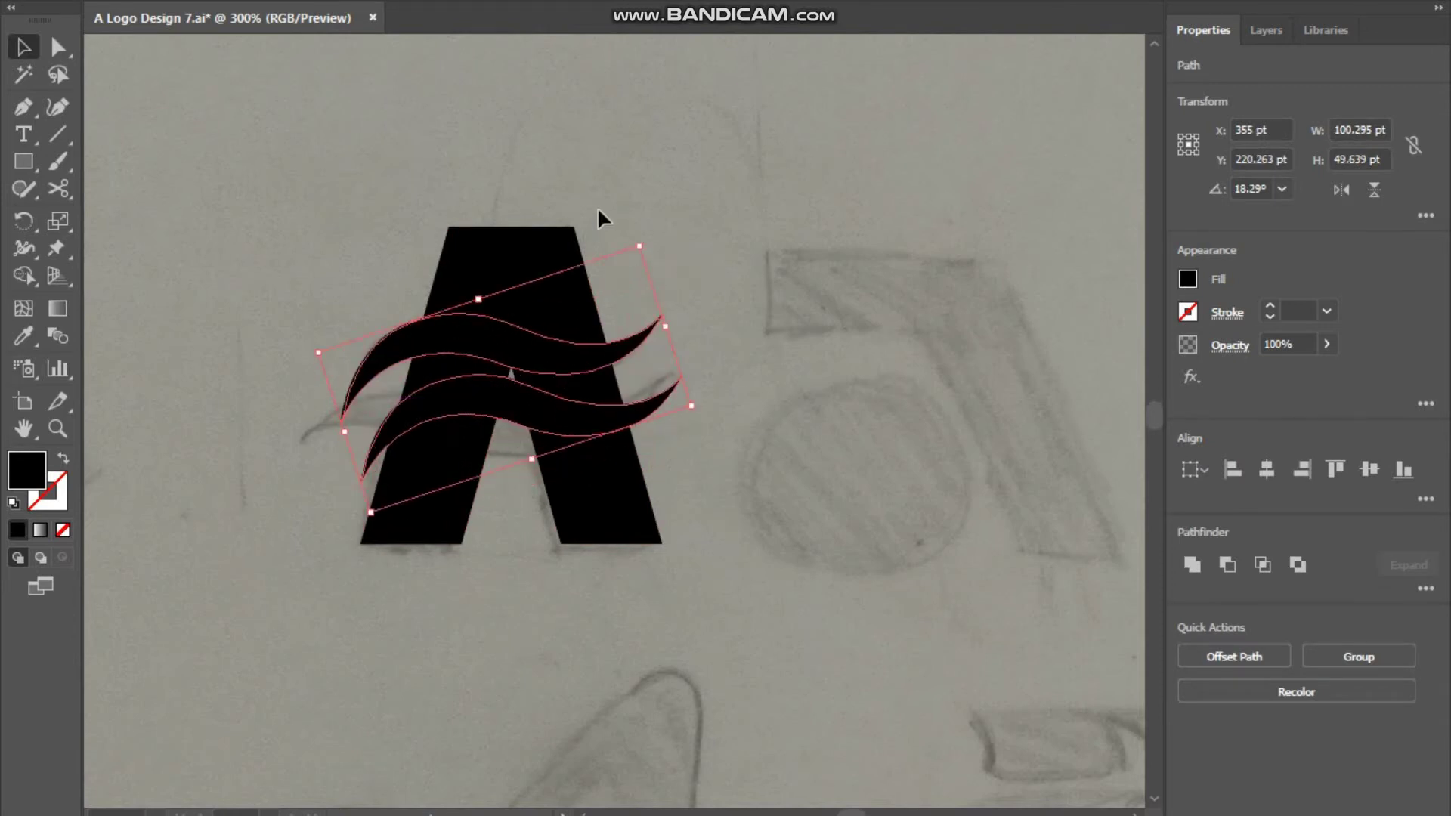
left_click(356, 512, "shift")
- Draw a black bar over the sketch's top stroke and add an upright copy
key("shift+m")
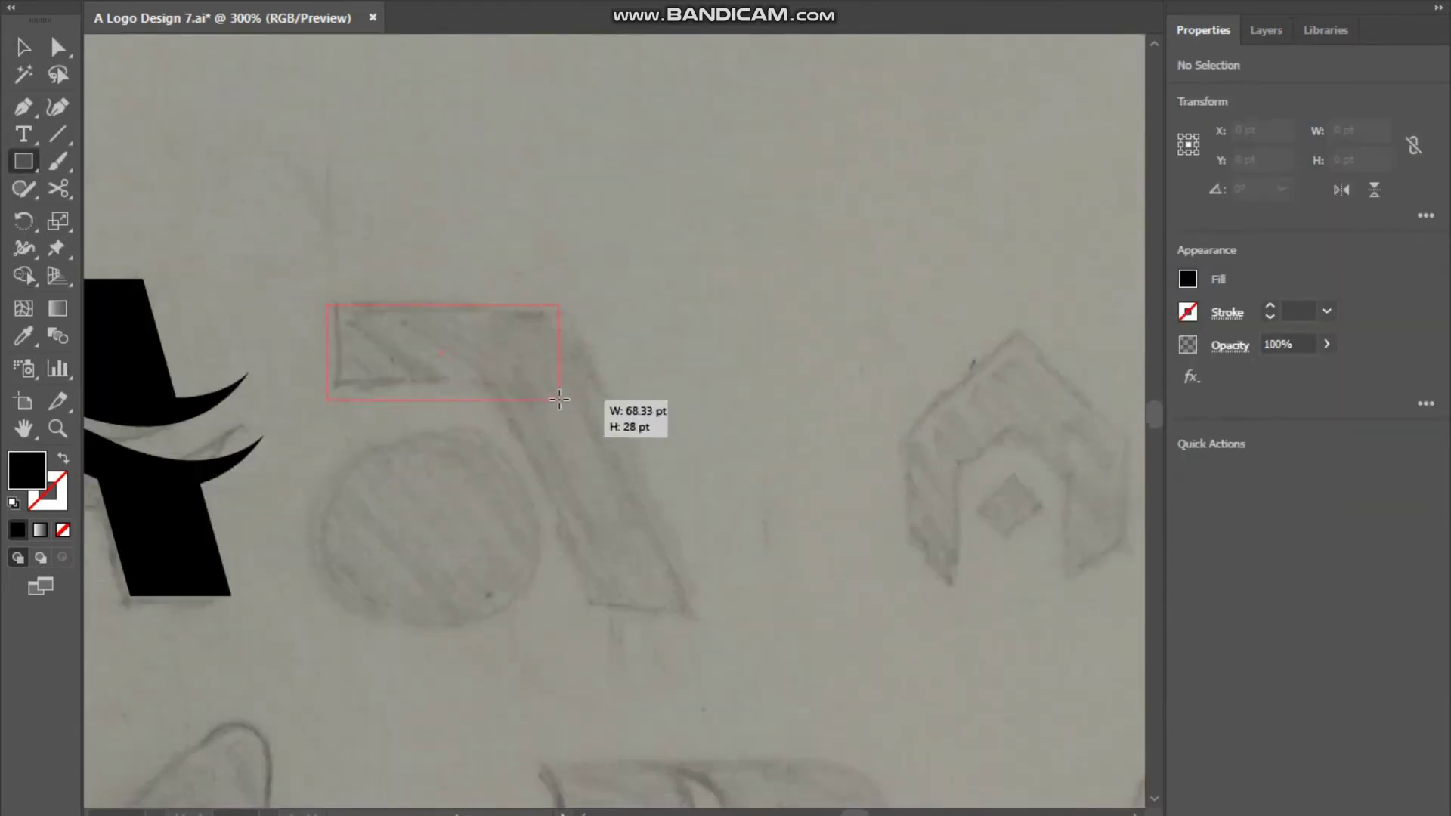
left_click_drag(559, 400, 559, 399)
left_click_drag(442, 352, 465, 491)
left_click_drag(597, 540, 619, 443)
key("a")
mouse_move(415, 357)
left_mouse_down()
mouse_move(565, 370)
mouse_move(471, 311)
left_mouse_up()
- Slant the upright copy into the diagonal stroke and add a circle over the round bowl
key("ctrl+shift+a")
left_click_drag(24, 161, 113, 217)
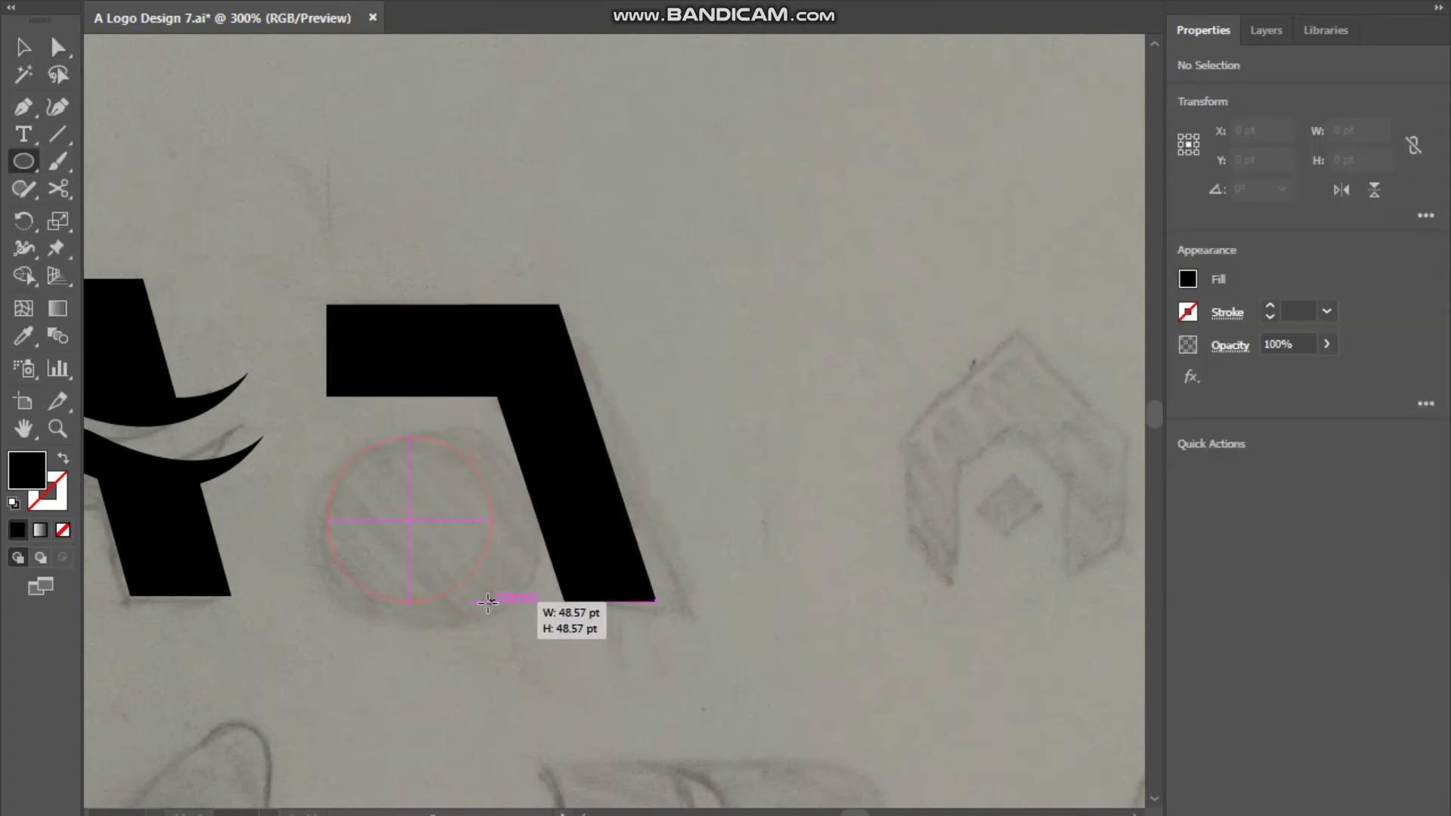
left_click_drag(488, 601, 488, 602)
key("v")
left_click(583, 396, "shift")
key("ctrl+0")
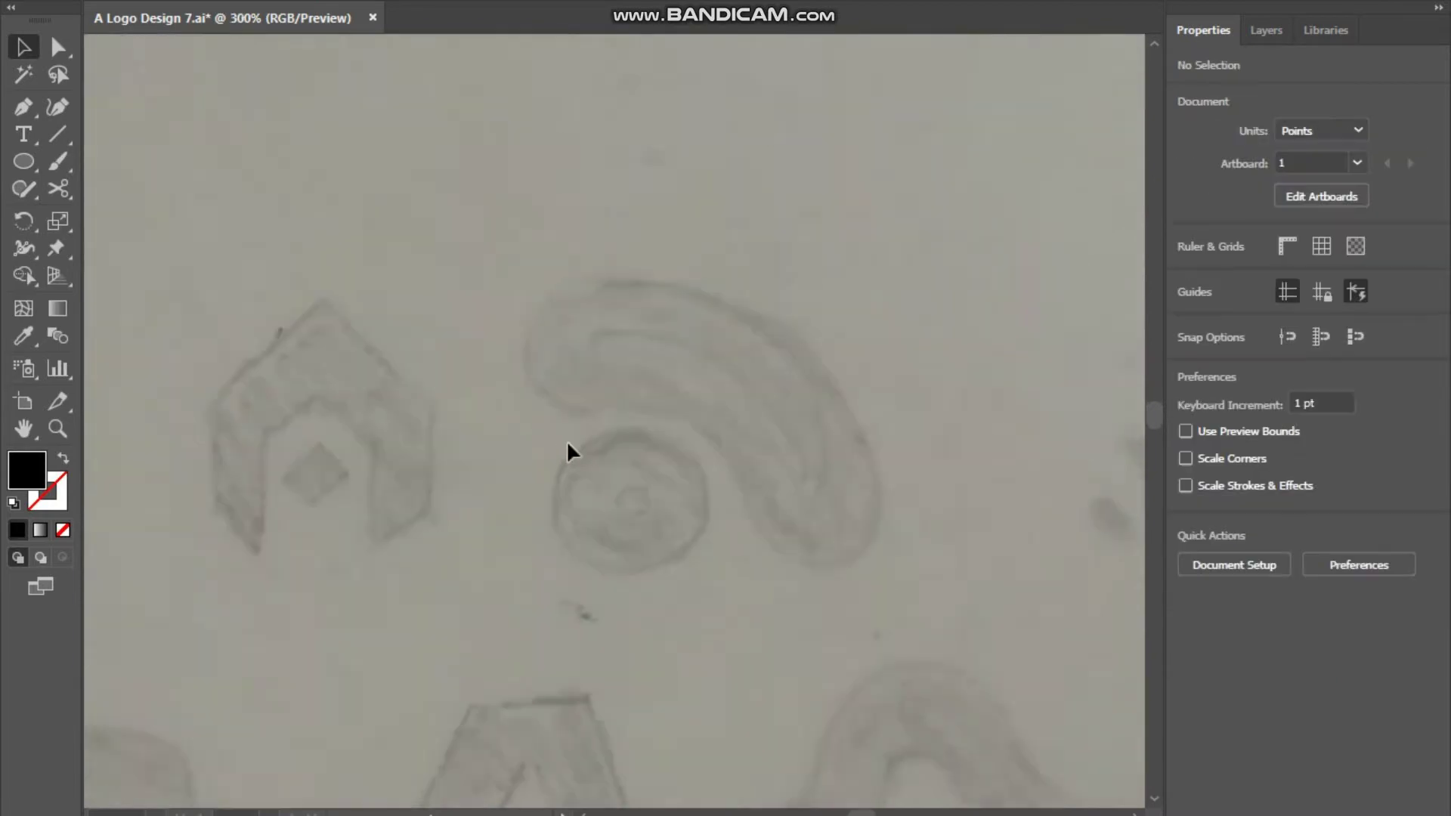
- Draw a black bar over the right wall and a rotated copy along the roof slope
left_click(23, 161)
left_click_drag(406, 292, 471, 433)
key("ctrl+z")
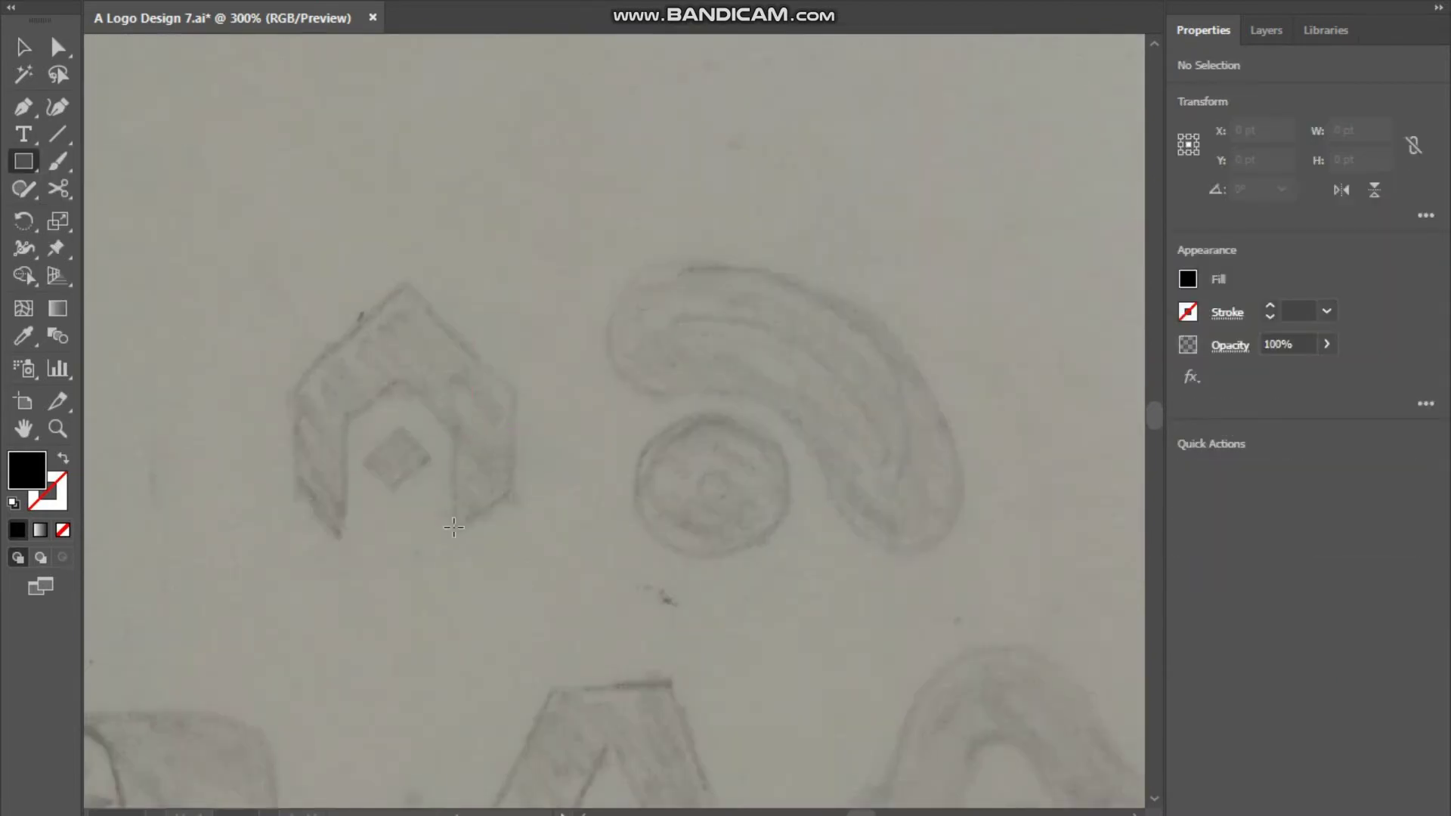
left_click_drag(454, 529, 519, 383)
key("v")
left_click_drag(442, 341, 444, 344)
left_click_drag(486, 457, 430, 363)
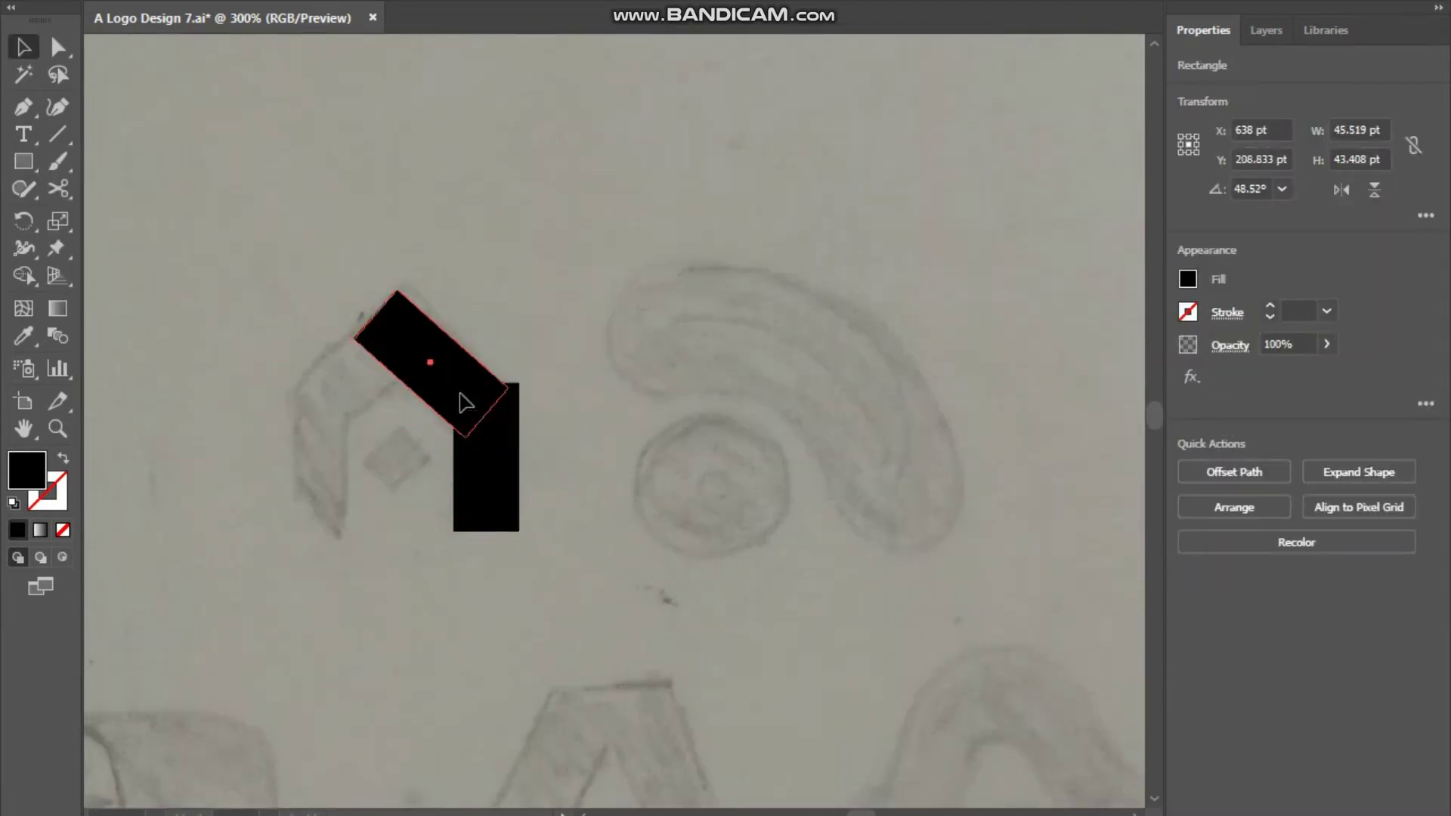
- Align the roof bar's corner with the wall and angle the wall's bottom anchor
scroll(463, 408, "up", 2)
left_click(610, 429)
scroll(606, 408, "up", 3)
left_click_drag(554, 415, 540, 306)
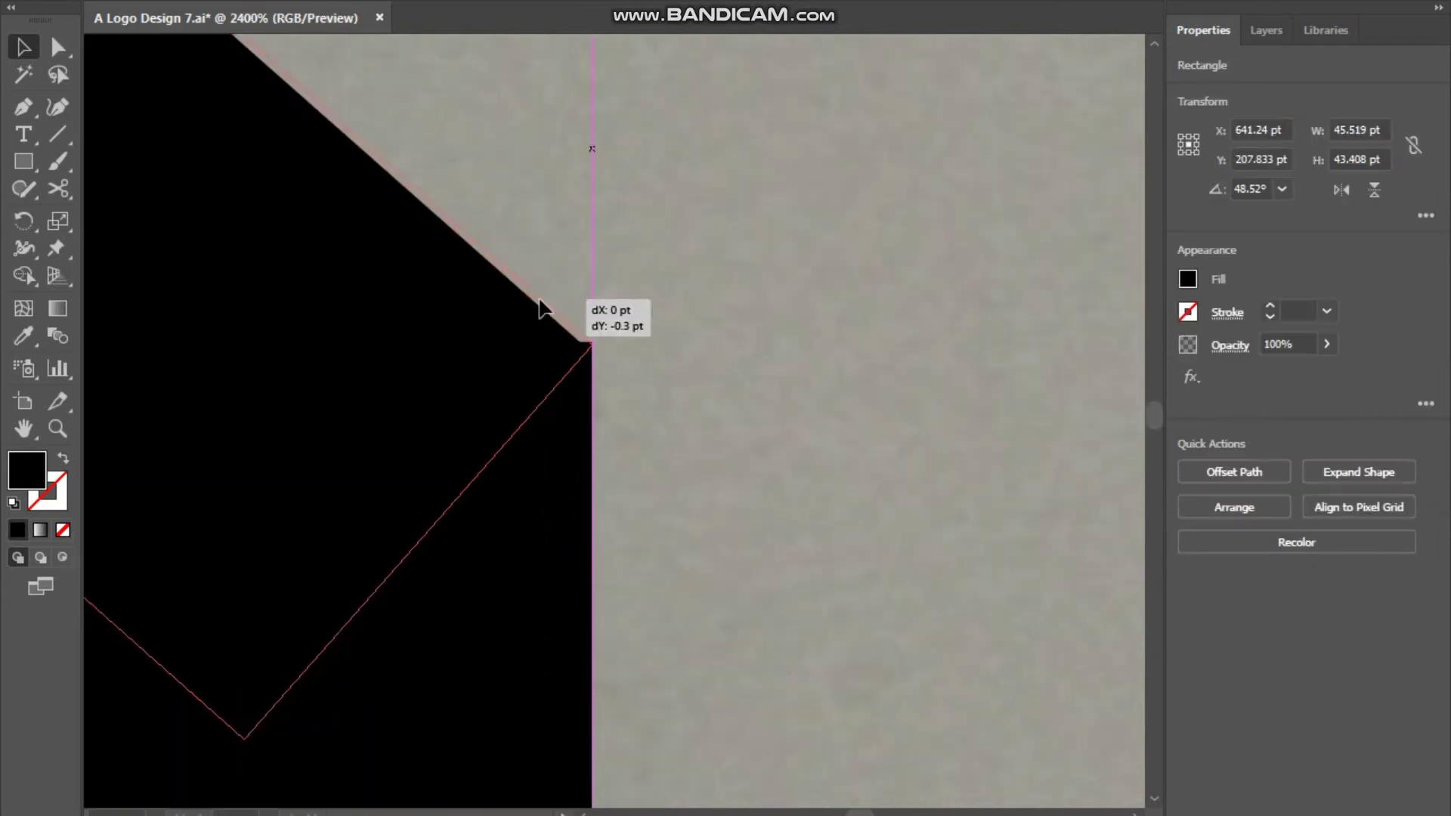
scroll(722, 378, "down", 5)
key("a")
left_click_drag(665, 529, 709, 582)
key("shift+Up")
key("shift+Up")
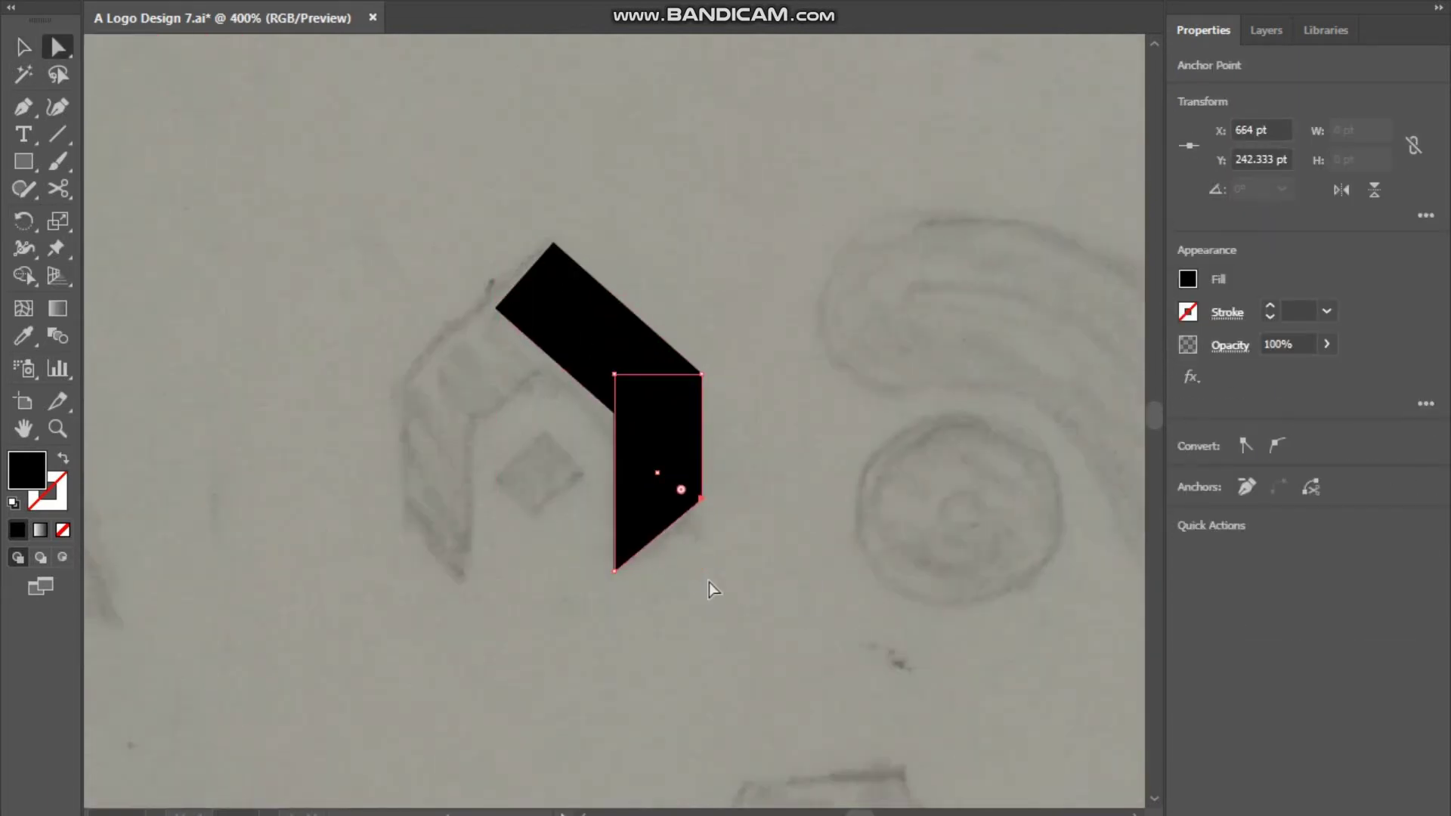
- Mirror the half arch to form the other side and close the gap between halves
key("v")
left_click(575, 302, "shift")
left_click_drag(681, 318, 556, 311)
scroll(529, 212, "up", 2)
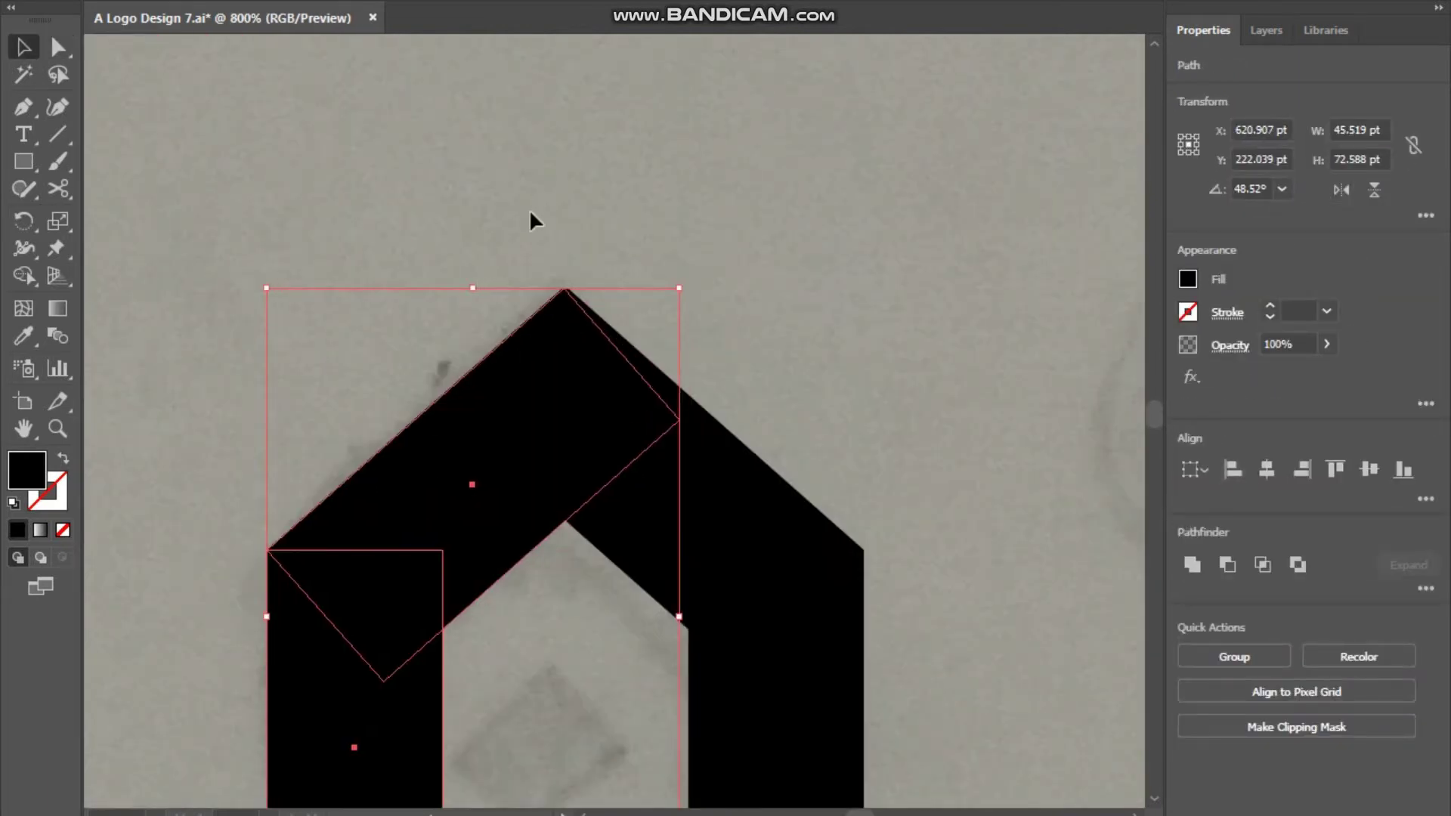
scroll(529, 219, "up", 2)
left_click_drag(526, 414, 529, 415)
scroll(529, 415, "down", 3)
- Add a small 45° diamond inside the arch's opening
key("m")
left_click_drag(260, 216, 348, 303)
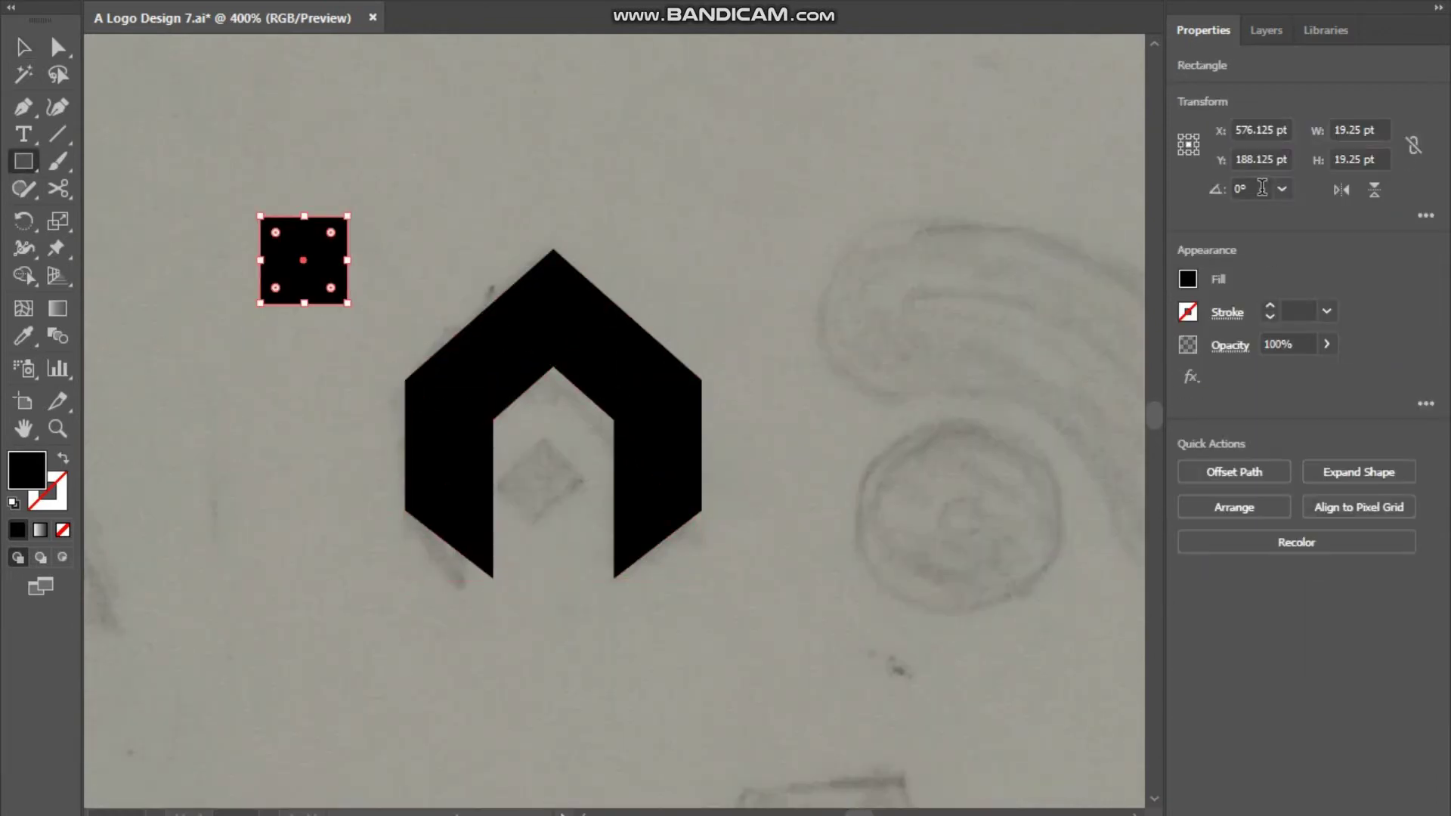
left_click_drag(383, 354, 559, 461)
scroll(538, 576, "down", 2)
key("ctrl+a")
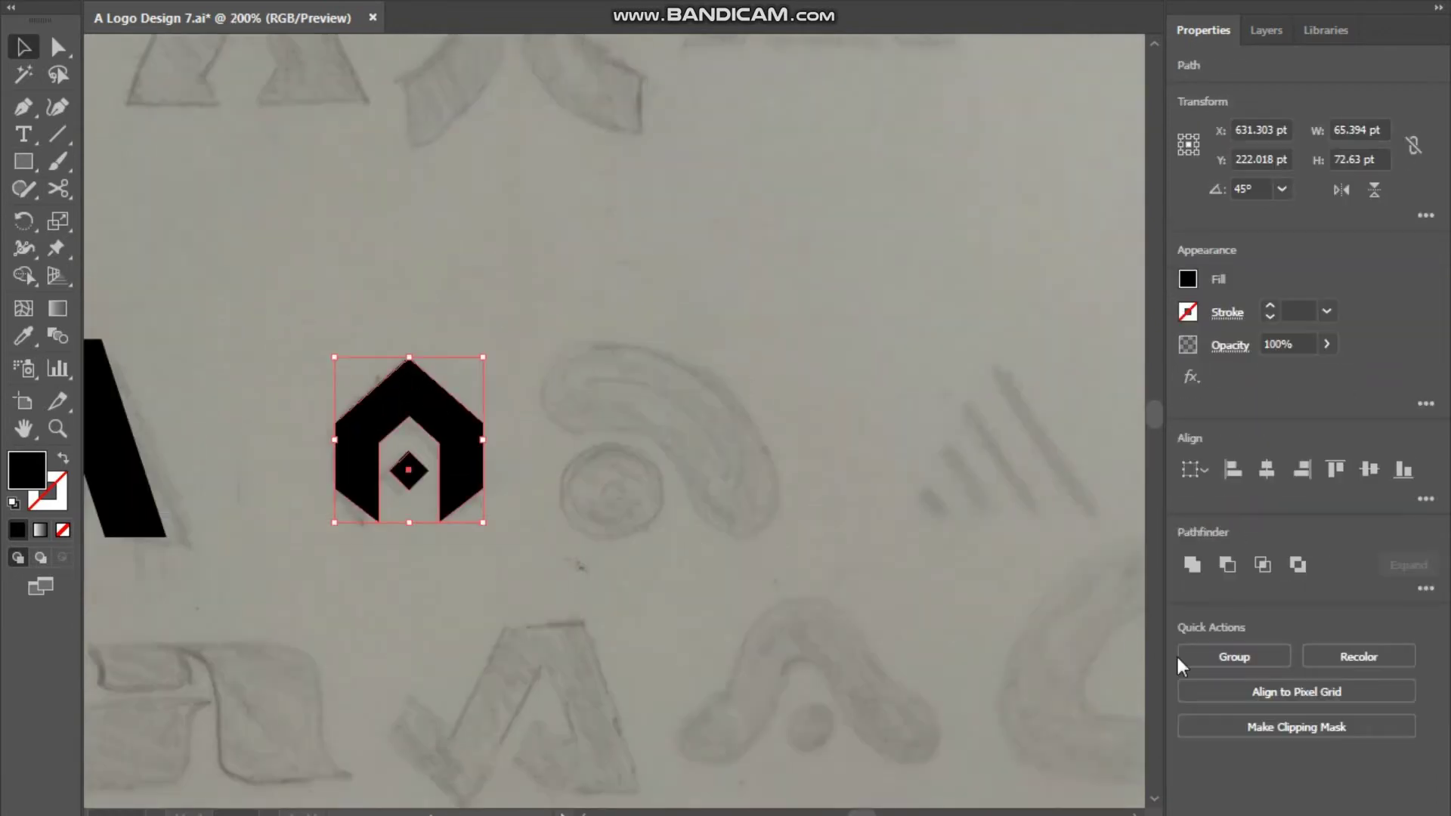
left_click(452, 412)
scroll(451, 412, "up", 1)
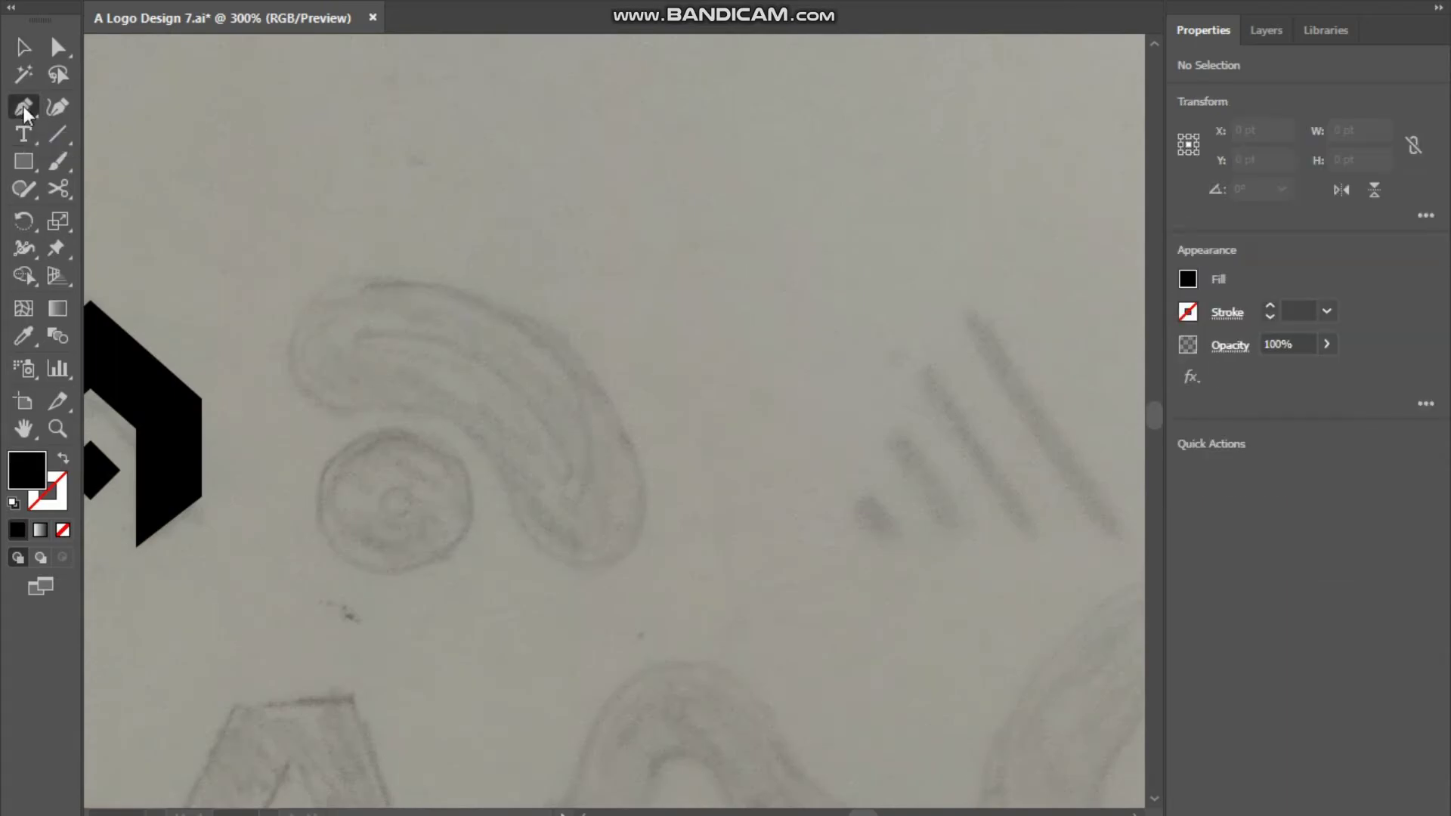
- Draw an outlined circle over the small ring, thicken its stroke and resize it
left_click_drag(24, 161, 114, 214)
left_click_drag(428, 558, 437, 546)
key("shift+x")
key("v")
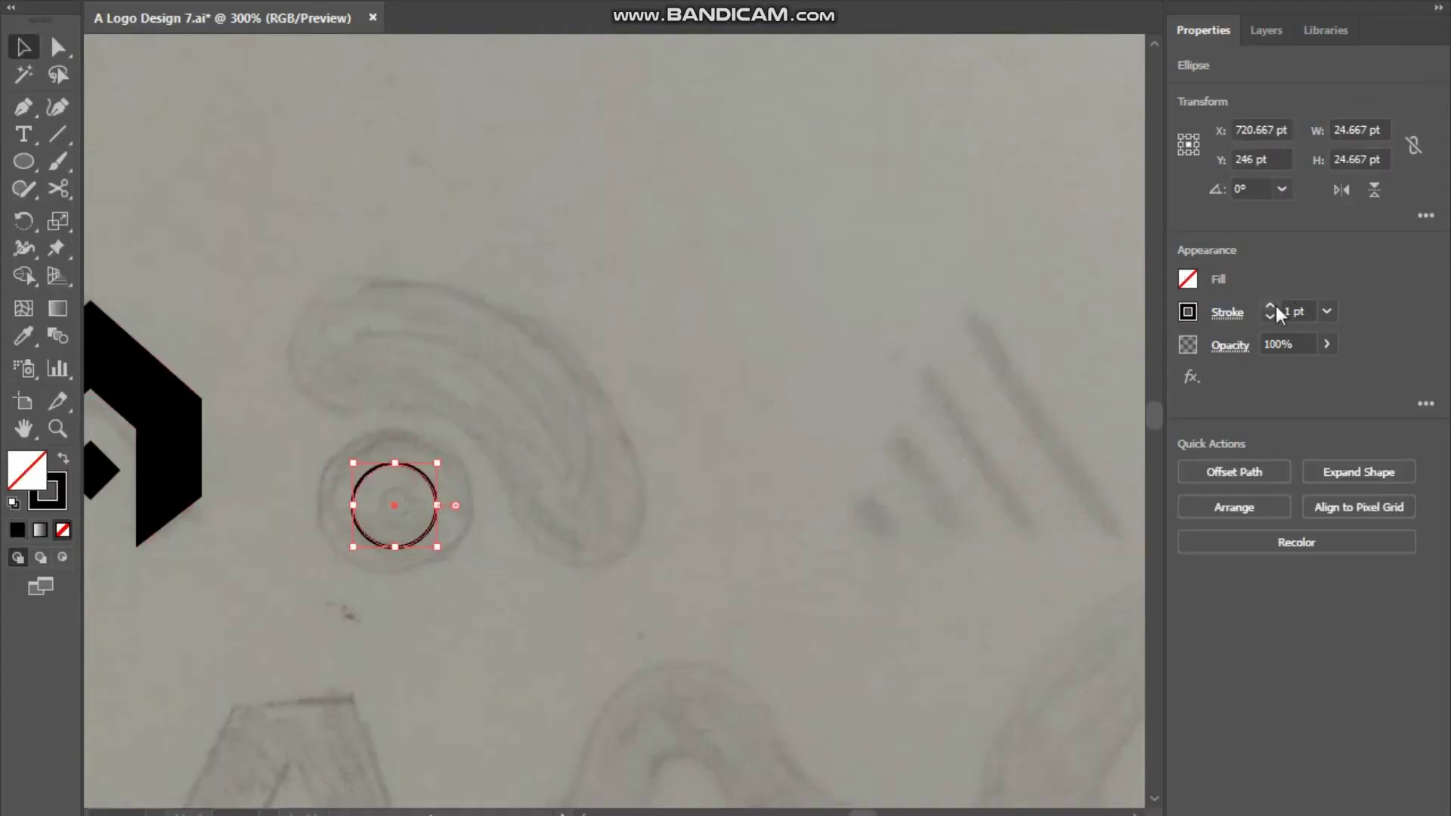
left_click(1270, 305)
mouse_move(446, 456)
left_mouse_down()
mouse_move(655, 319)
mouse_move(519, 380)
left_mouse_up()
left_click(882, 538)
left_click(453, 461)
- Move a small circle up onto the rings and try, then undo, a solid black fill
left_click(682, 287)
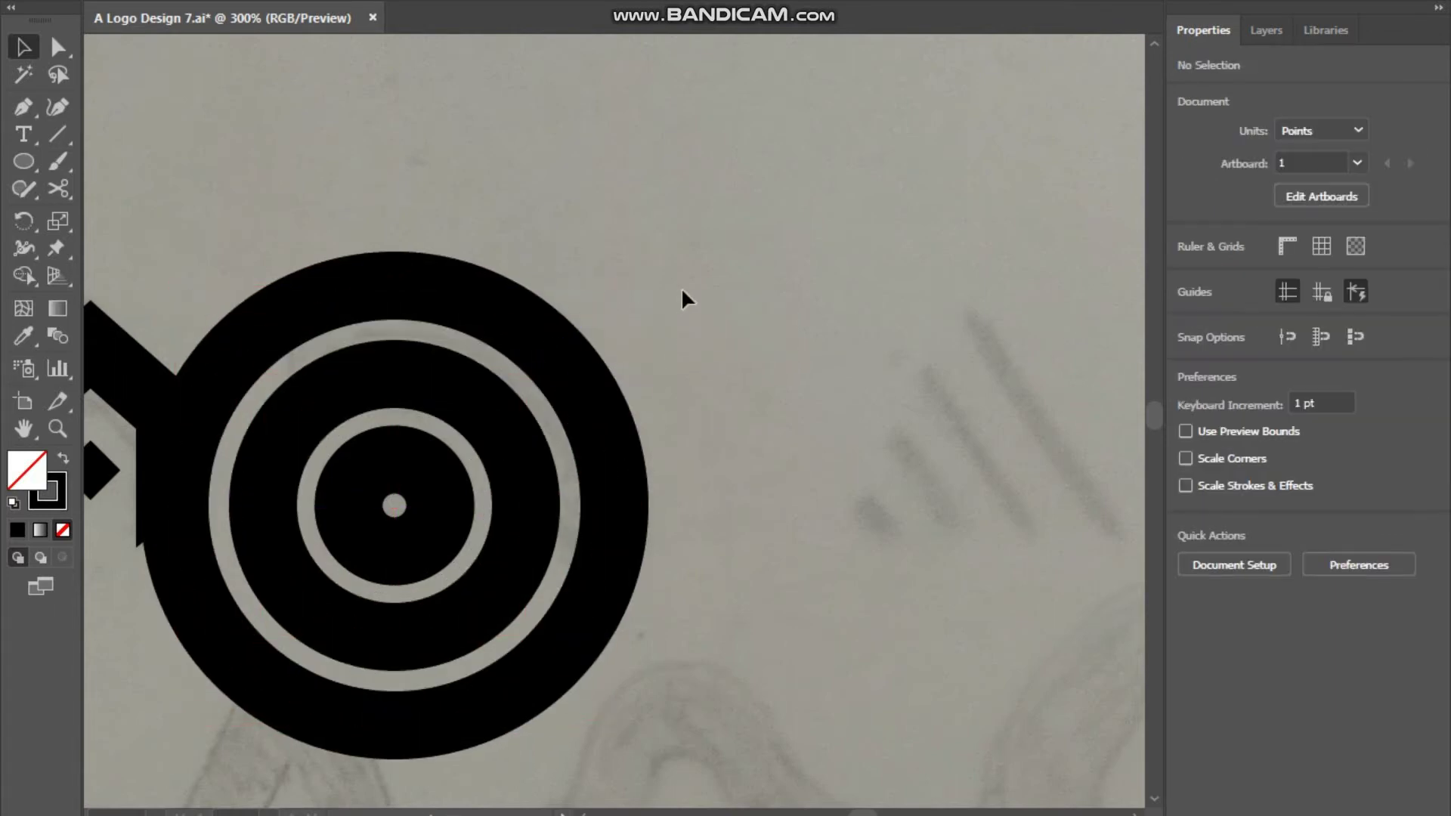
left_click_drag(394, 505, 341, 331)
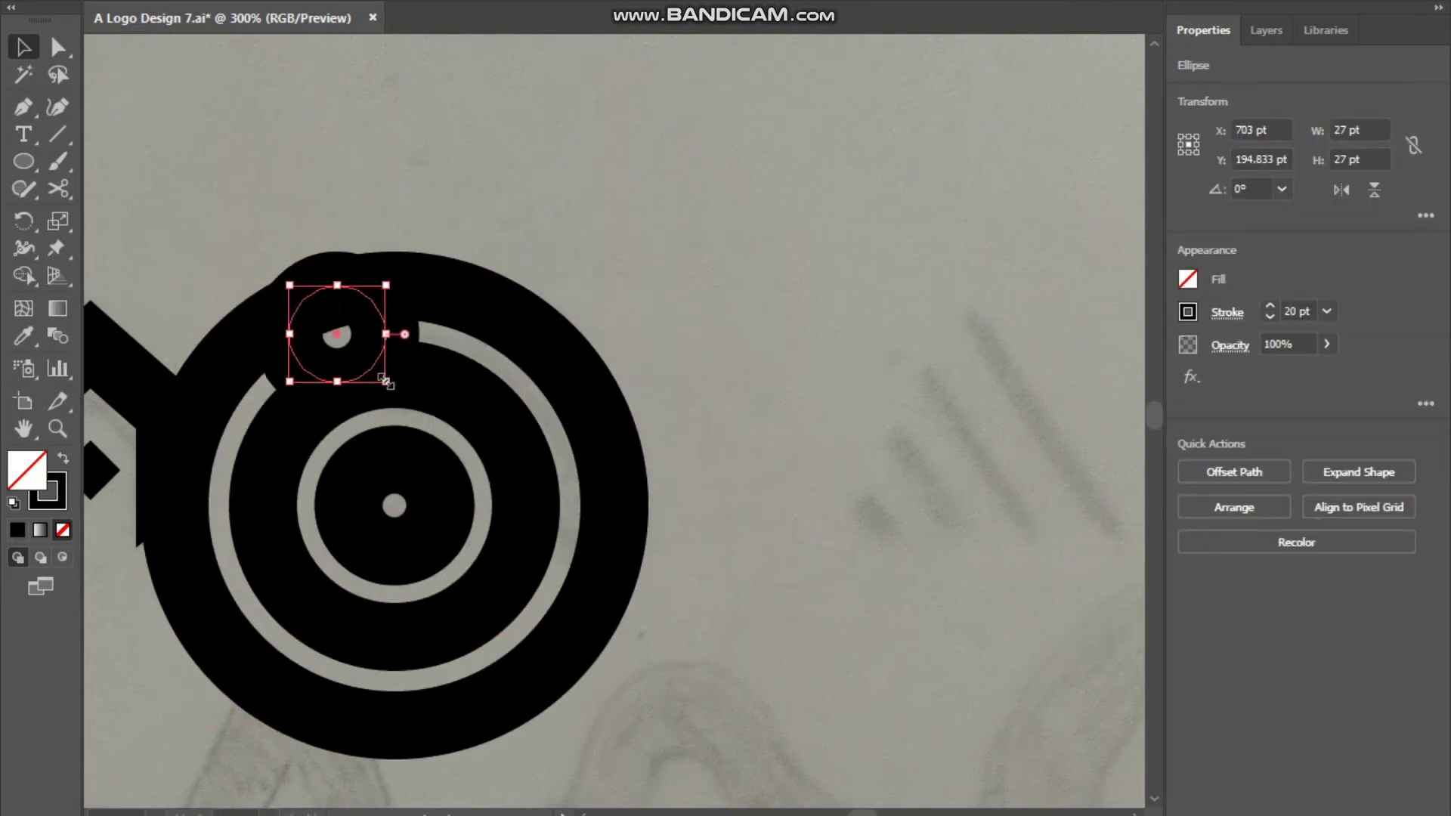
key("ctrl+a")
key("shift+x")
key("ctrl+z")
key("ctrl+z")
scroll(346, 204, "up", 2, "alt")
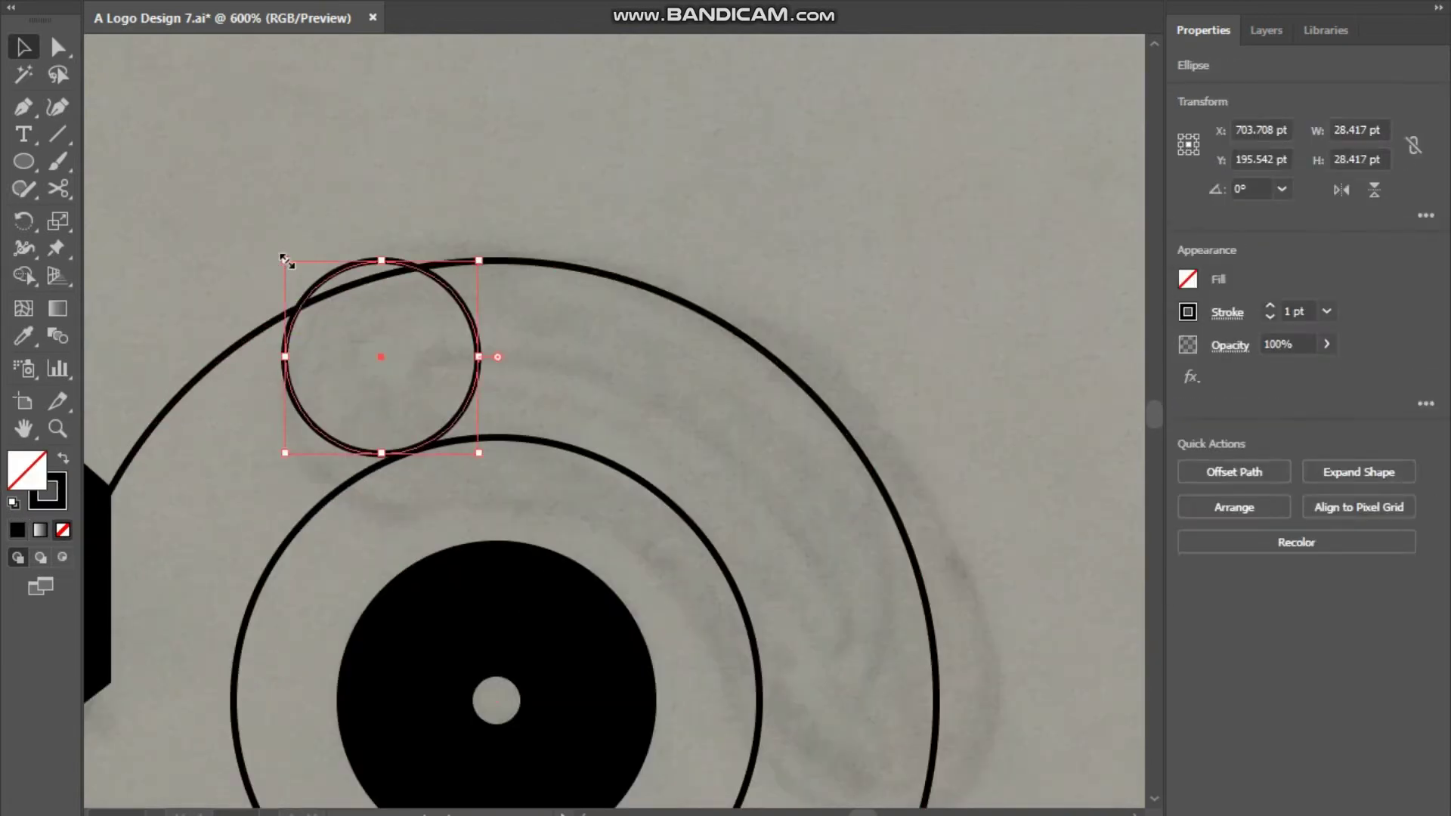
key("ctrl+shift+a")
scroll(350, 278, "up", 2, "alt")
scroll(505, 220, "down", 2, "alt")
- Select the small top circle and switch the artwork to Outline view
key("ctrl+a")
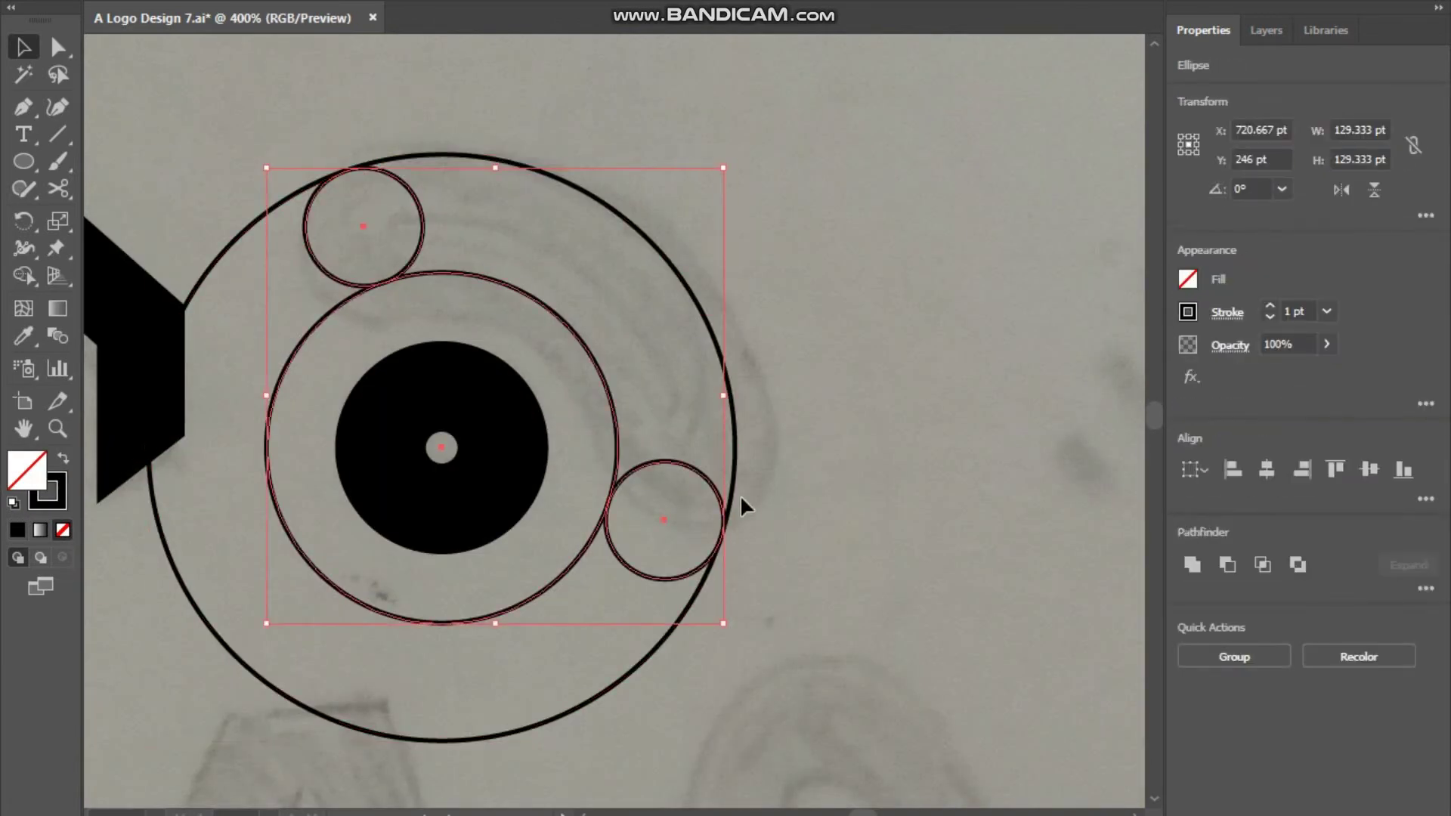
key("shift+m")
key("v")
left_click(455, 260)
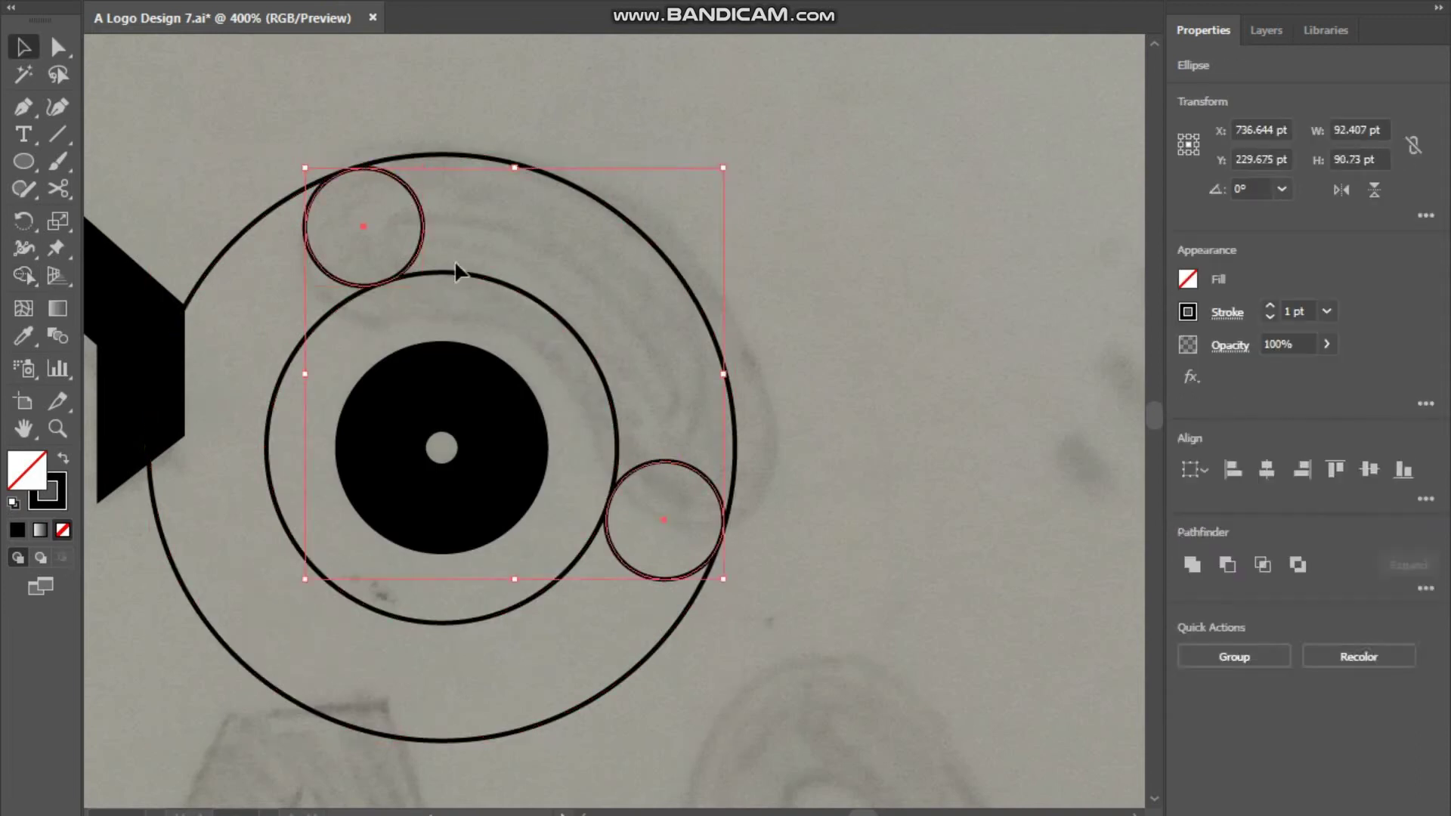
scroll(477, 195, "up", 2, "alt")
key("ctrl+y")
scroll(302, 230, "up", 1, "alt")
- Resize the two small circles to touch both rings and select them with the outer circle
scroll(308, 250, "up", 1, "alt")
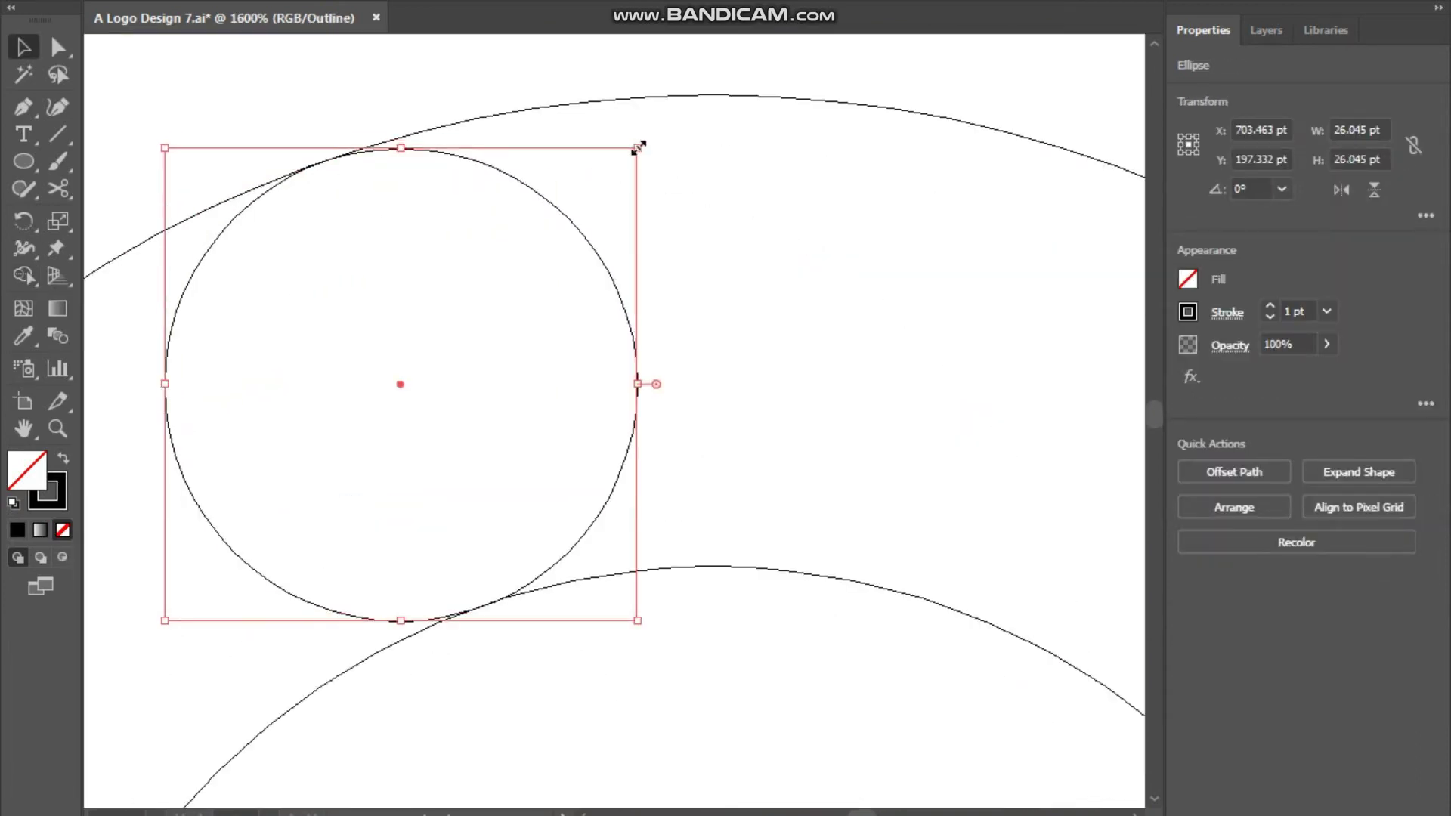
left_click_drag(639, 146, 637, 146)
scroll(629, 489, "down", 4, "alt")
left_click(630, 486)
scroll(631, 485, "up", 2, "alt")
left_click_drag(421, 340, 419, 337)
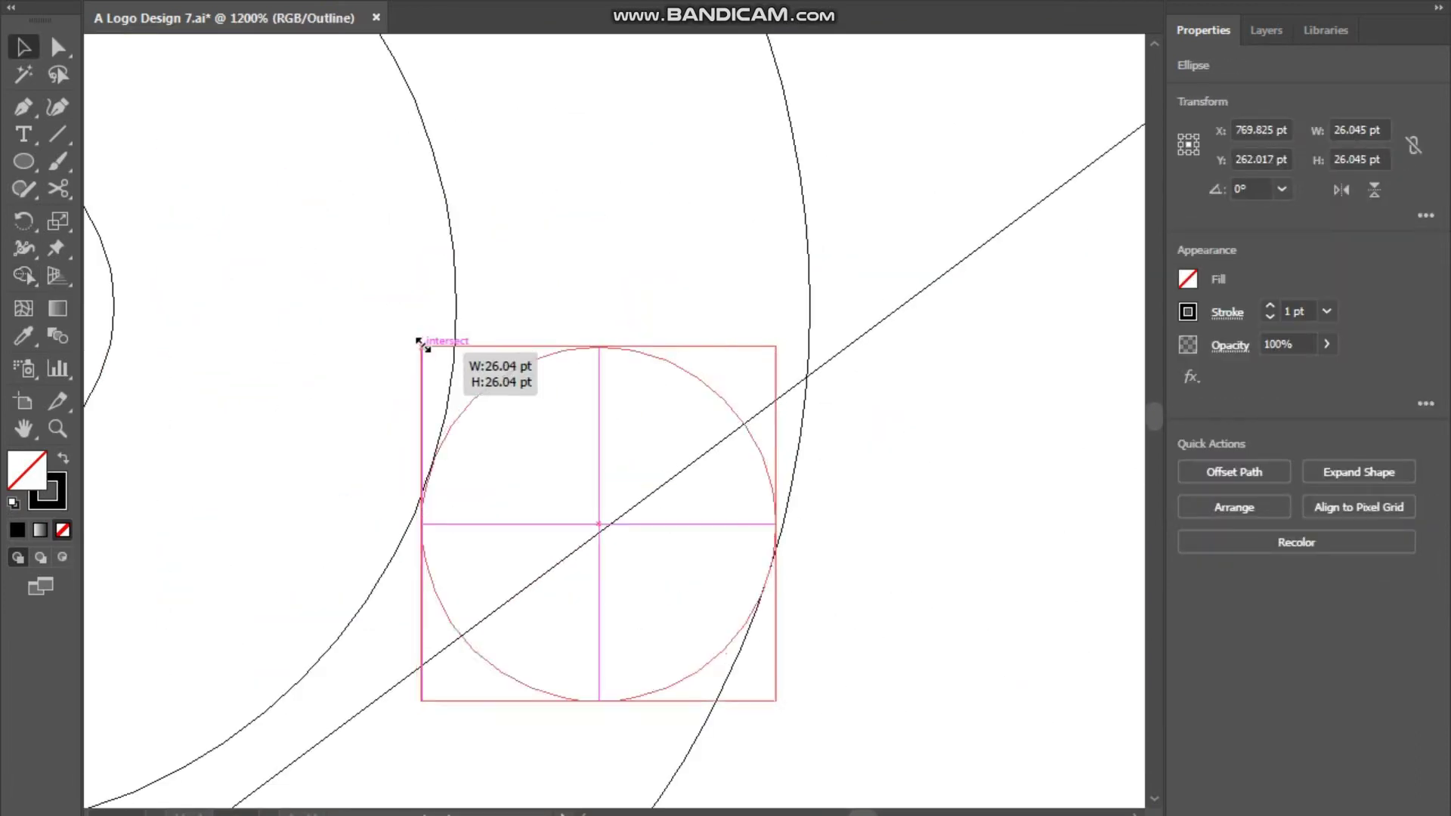
scroll(420, 337, "down", 2, "alt")
left_click(402, 169)
key("ctrl+a")
left_click(614, 203, "shift")
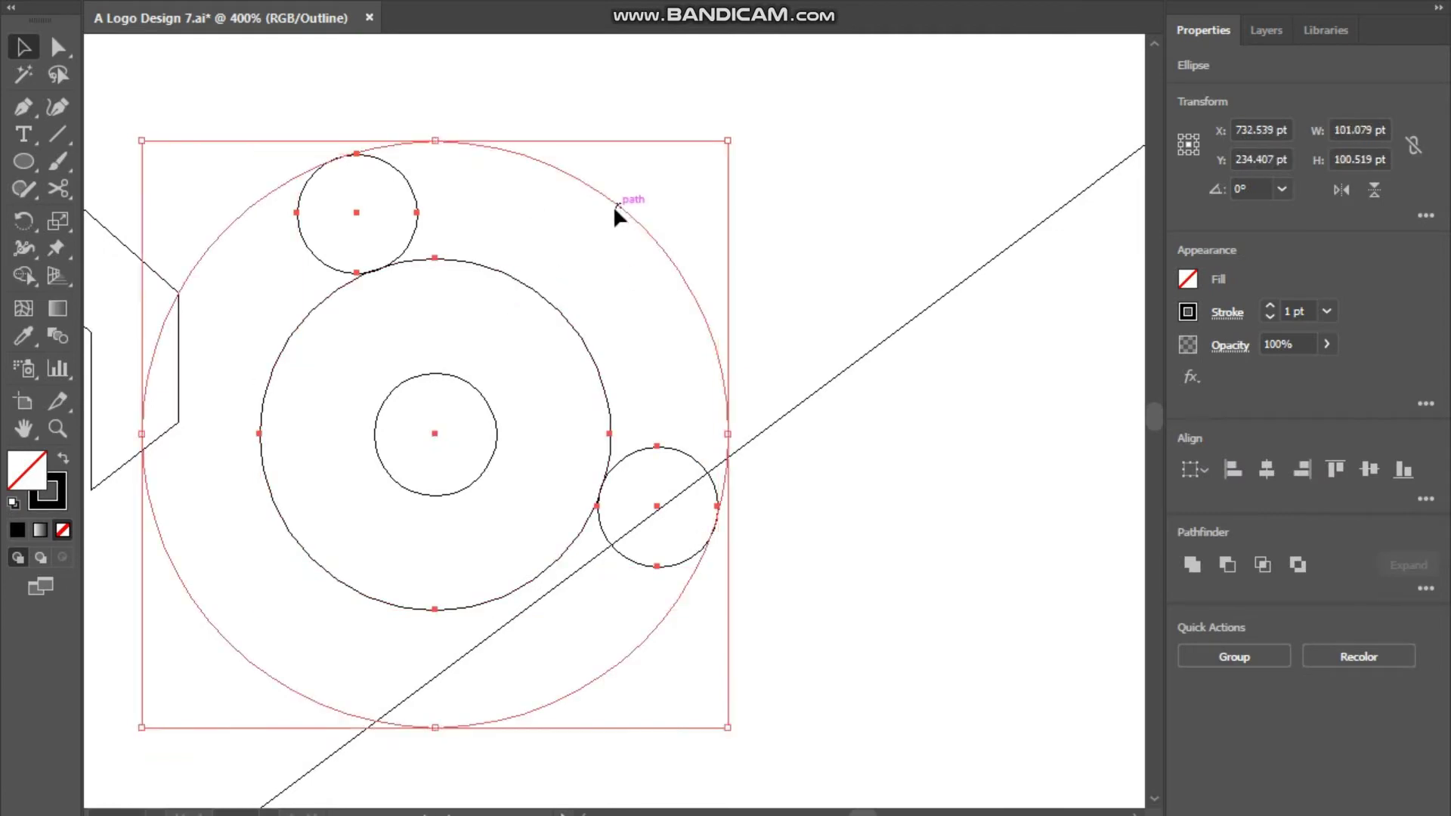
- Merge the arc and small circles into one crescent and return to full preview
key("shift+m")
left_click_drag(475, 248, 330, 265)
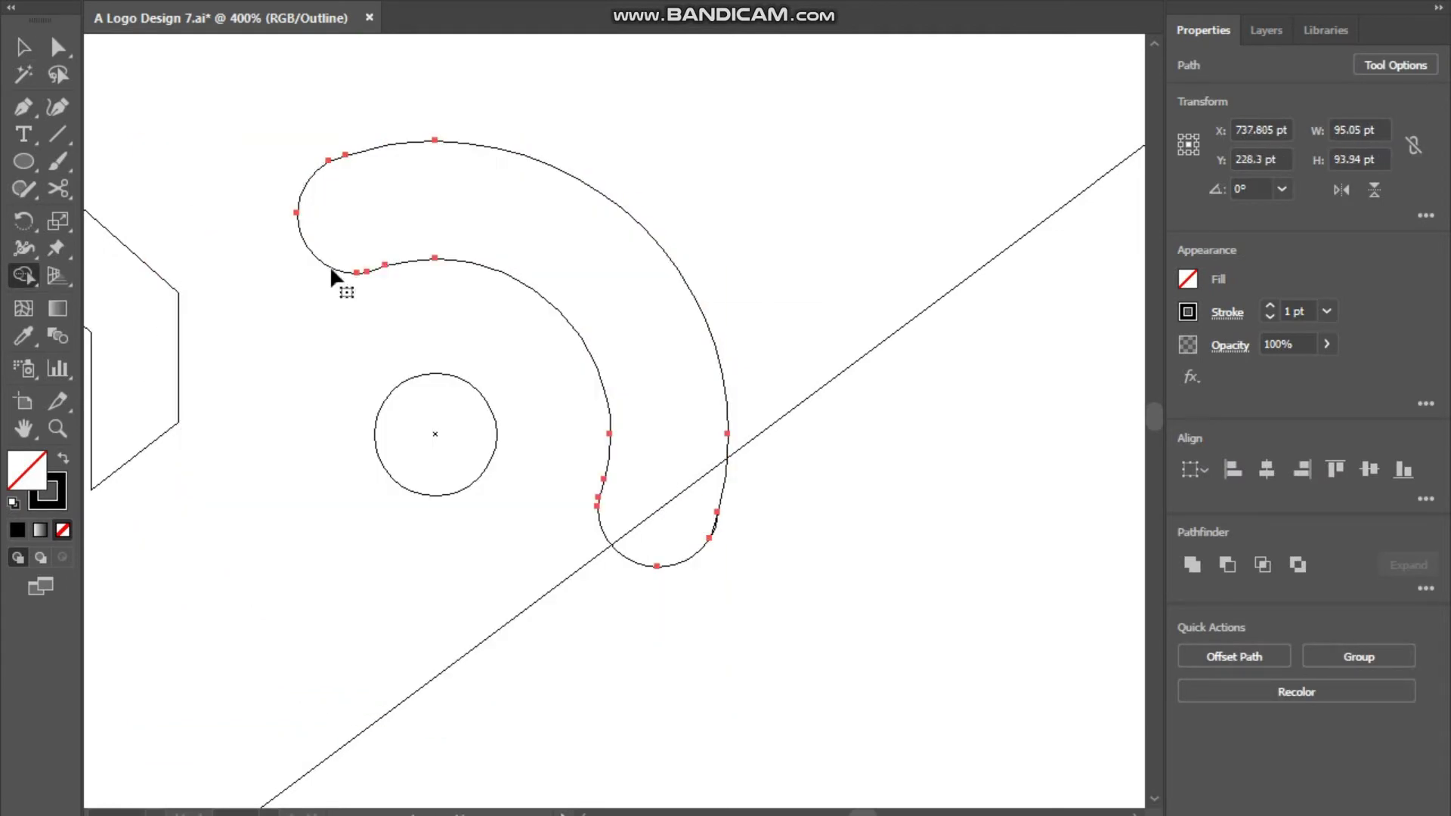
key("v")
left_click(253, 401)
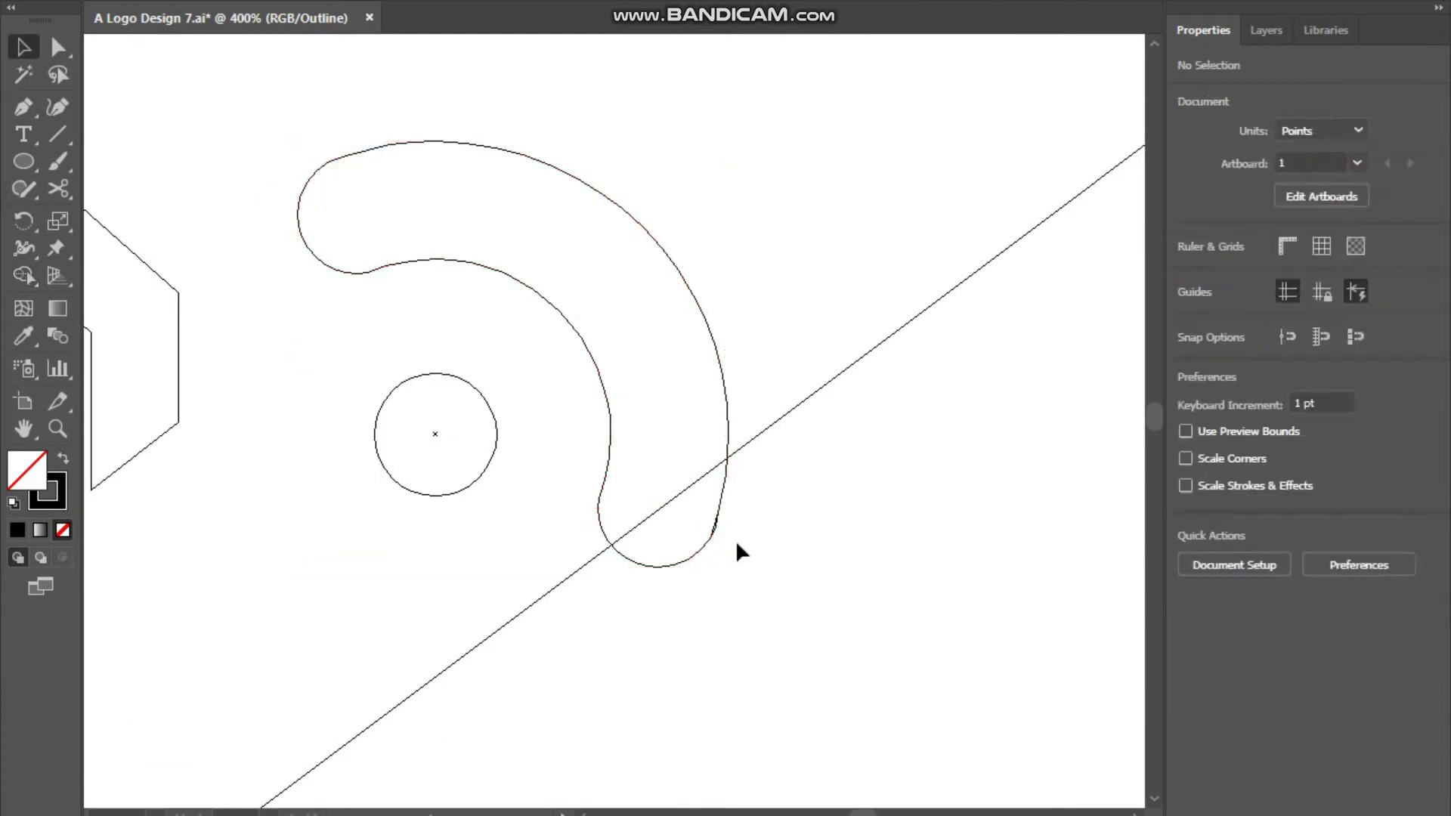
left_click(719, 535)
key("ctrl+y")
scroll(411, 250, "up", 1)
- Remove the stray spike anchor from the crescent's inner corner
key("a")
left_click(886, 379)
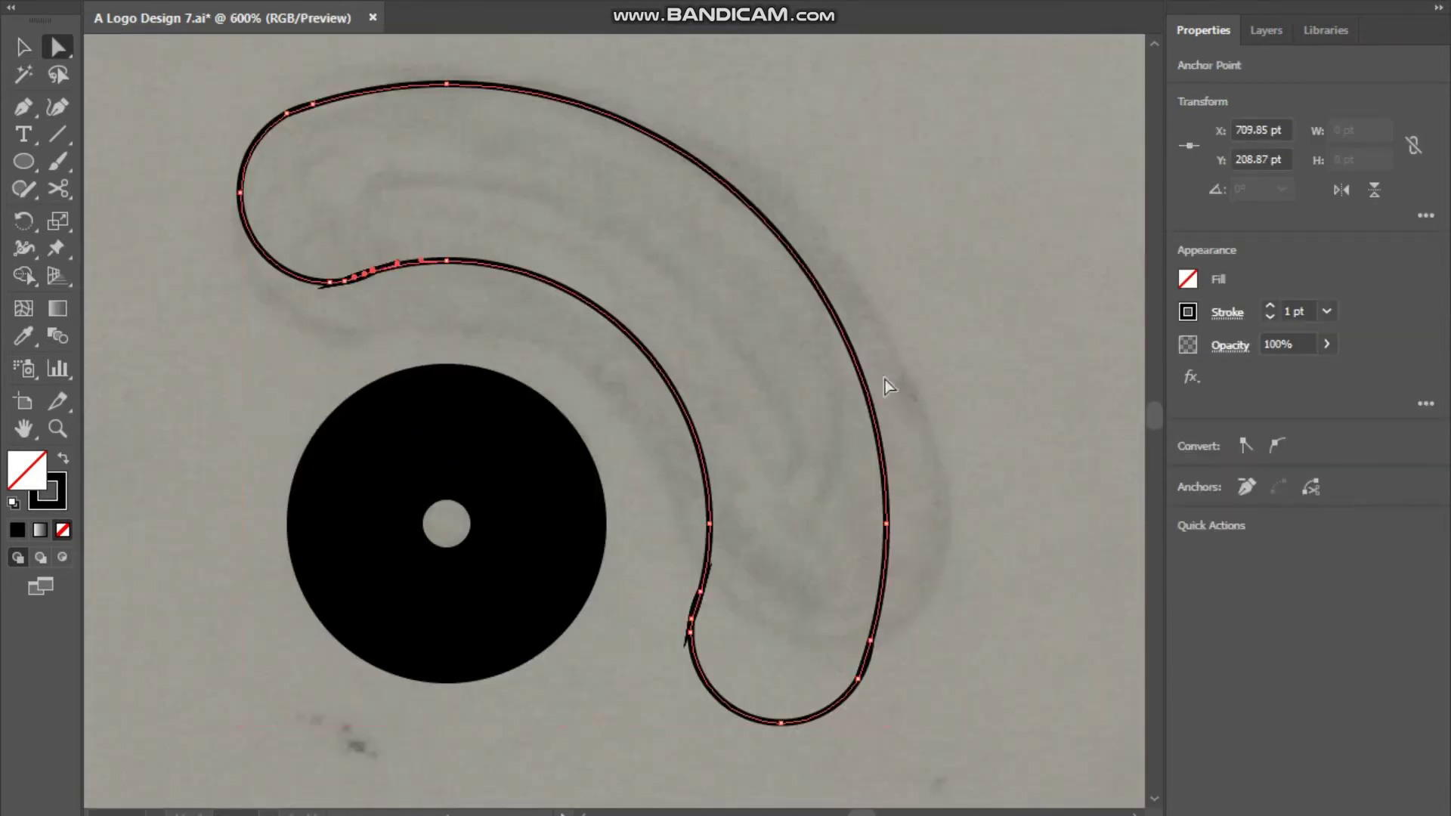
key("ctrl+z")
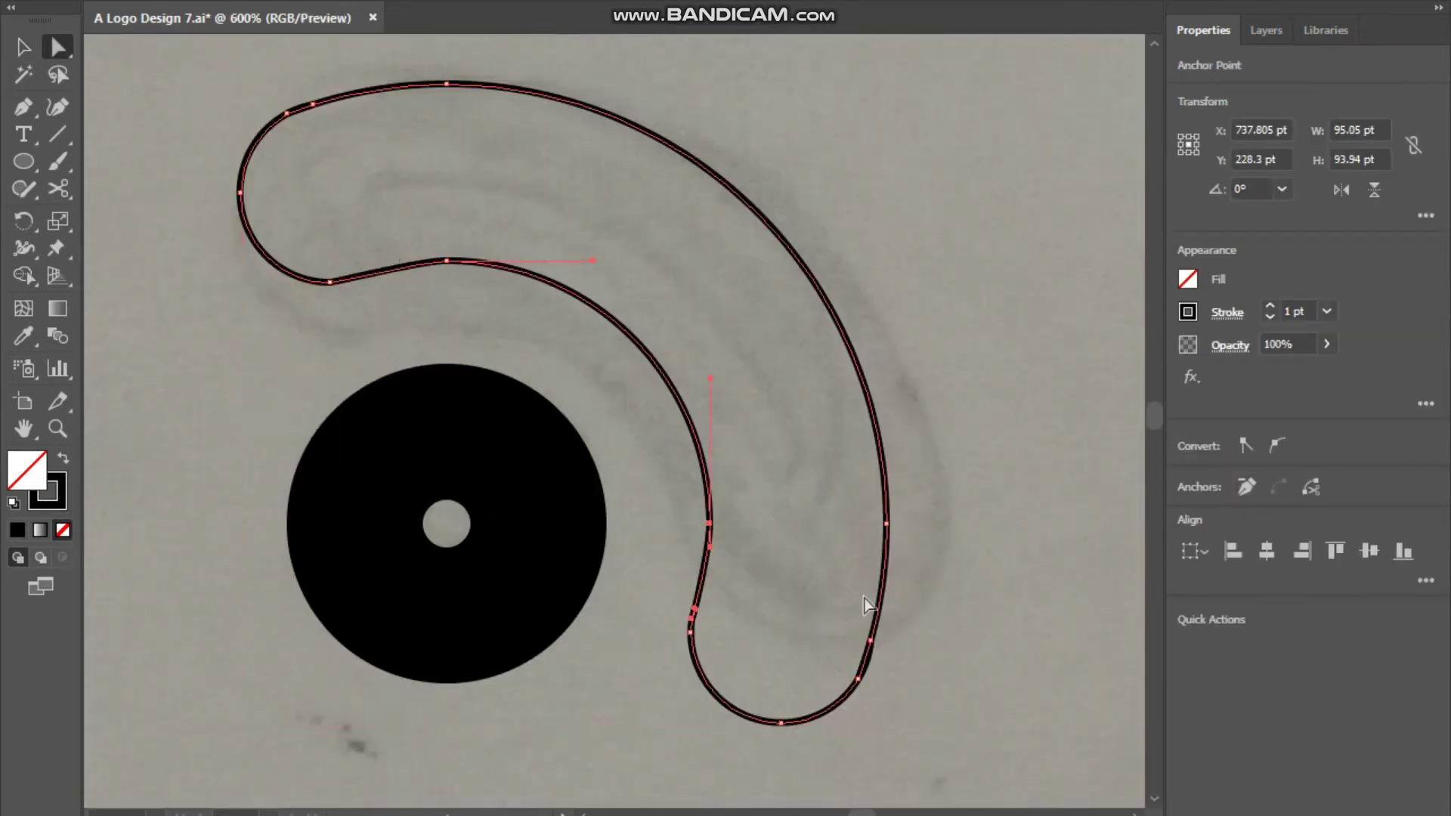
key("ctrl+minus")
left_click(842, 333)
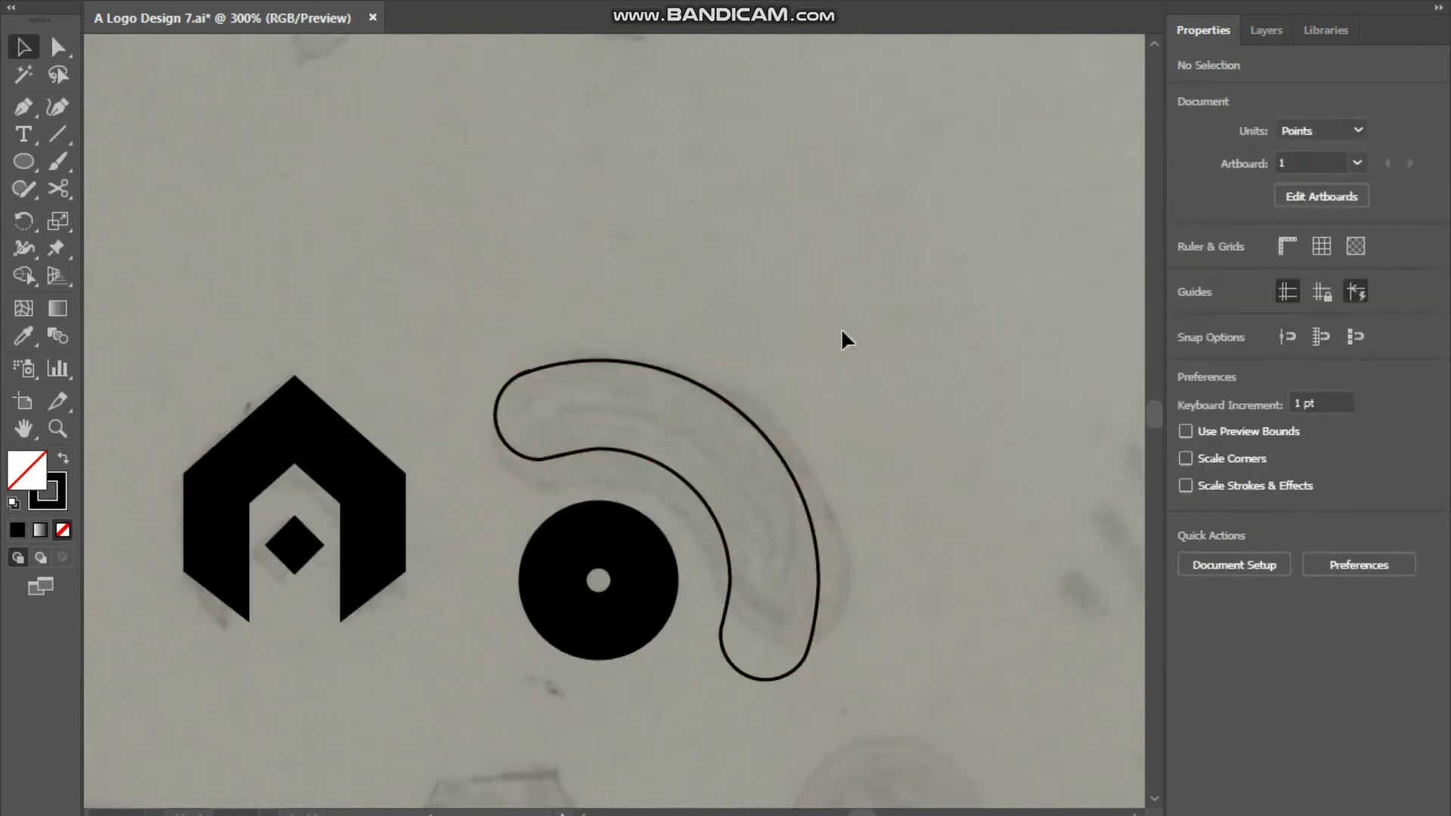
key("v")
left_click(779, 438)
- Give the crescent a heavy 26 pt black stroke
type("26")
key("Return")
left_click(1069, 327)
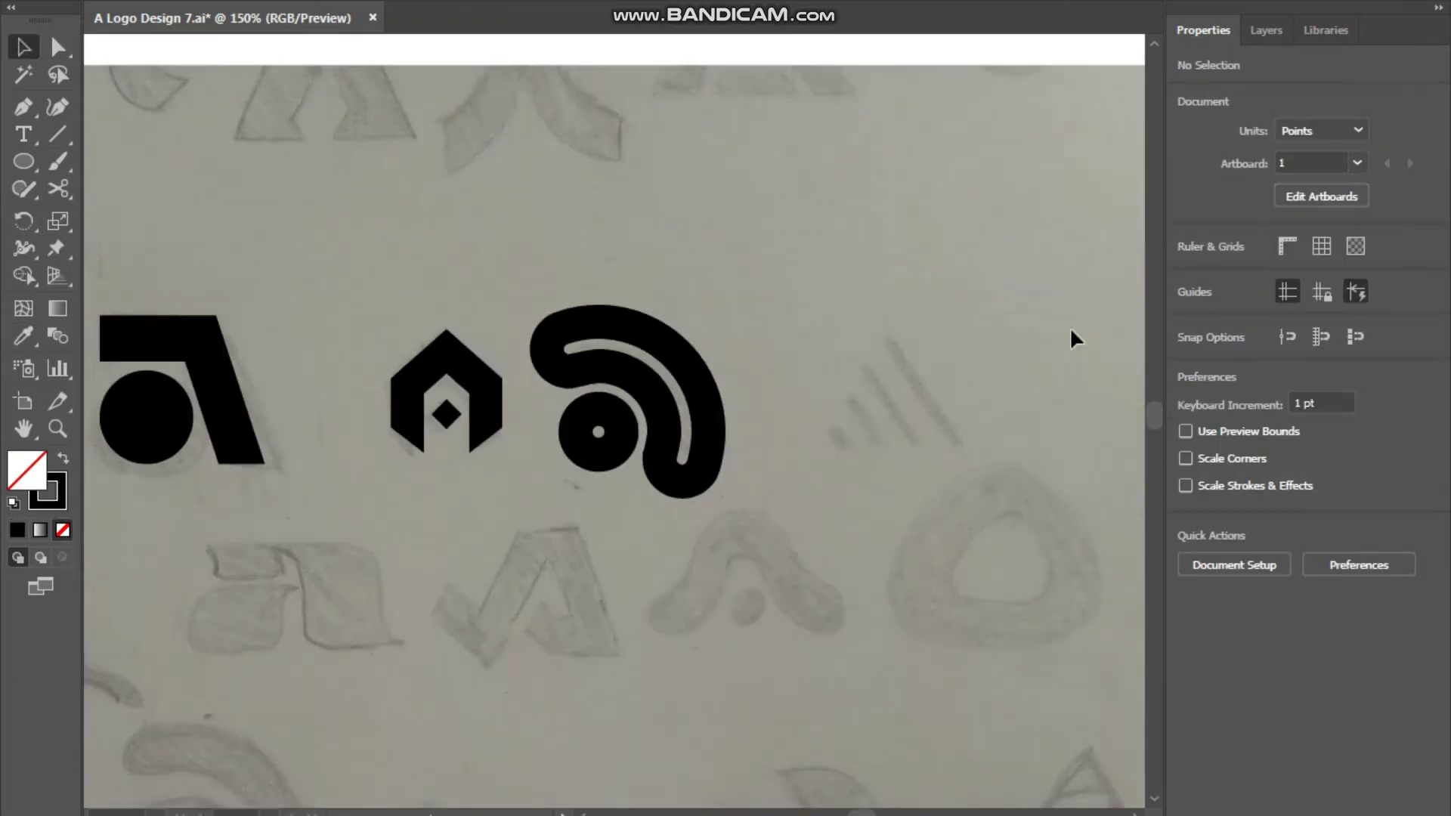
scroll(474, 454, "up", 2)
left_click(476, 365)
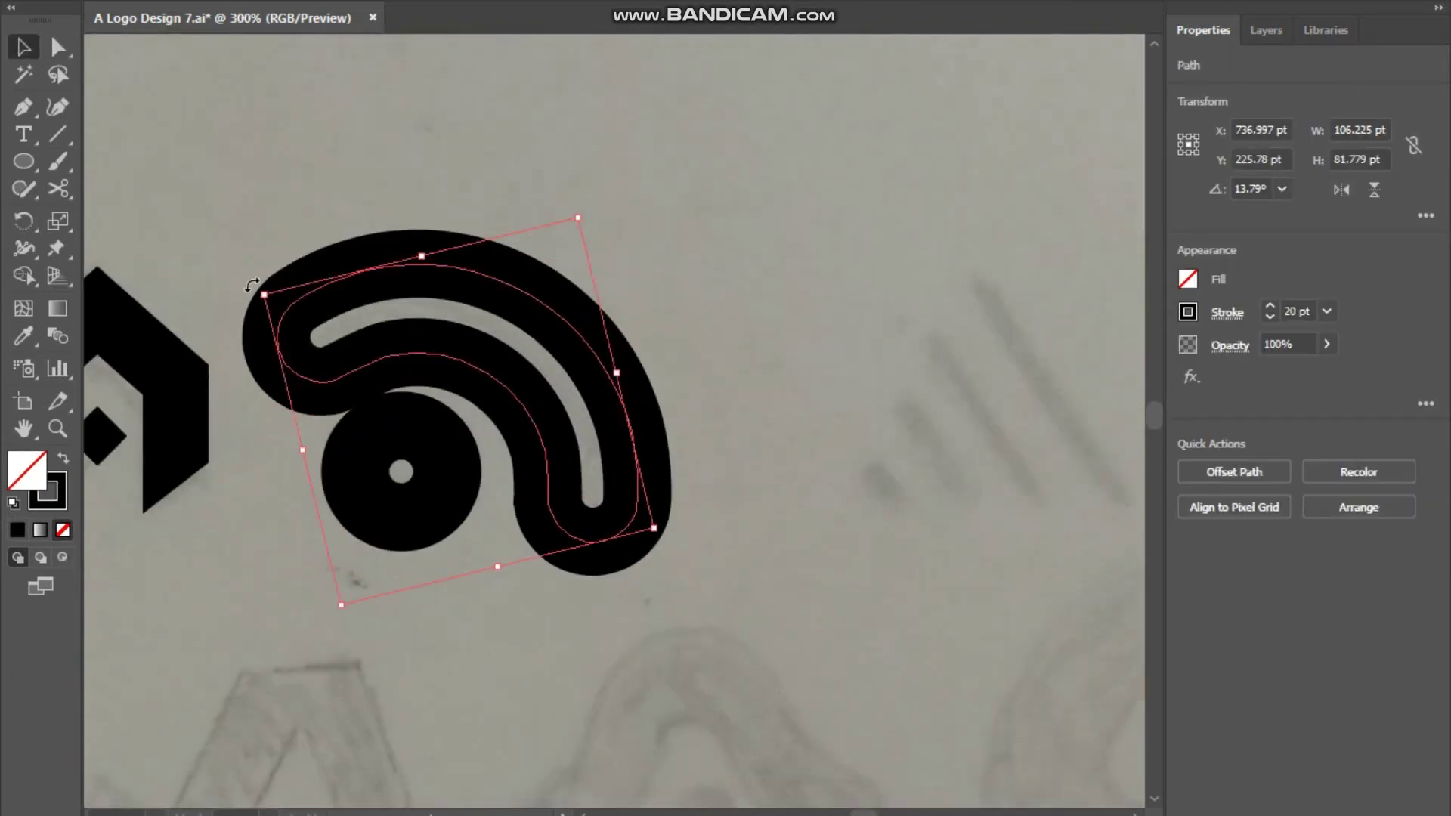
scroll(473, 421, "up", 2)
left_click(539, 410)
scroll(556, 598, "down", 3)
- Begin Pen-drawing a diagonal line over the bar sketch
scroll(328, 440, "up", 1)
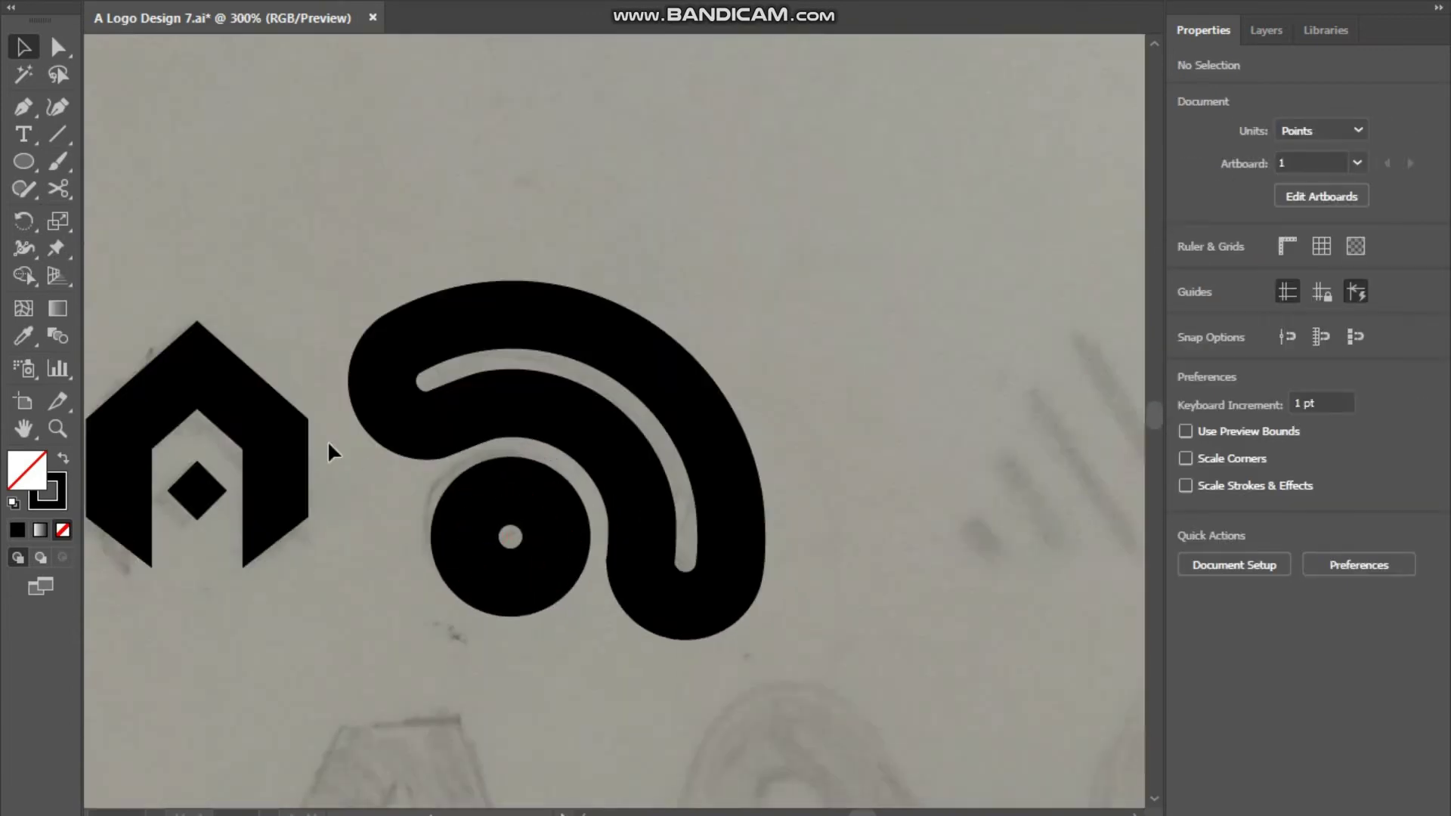
scroll(328, 439, "up", 1)
left_click(17, 113)
scroll(486, 272, "up", 1)
left_click(486, 272)
- Finish the diagonal bar, thin its stroke to 14 pt, and Alt-drag copies into four parallel bars
left_click(623, 483)
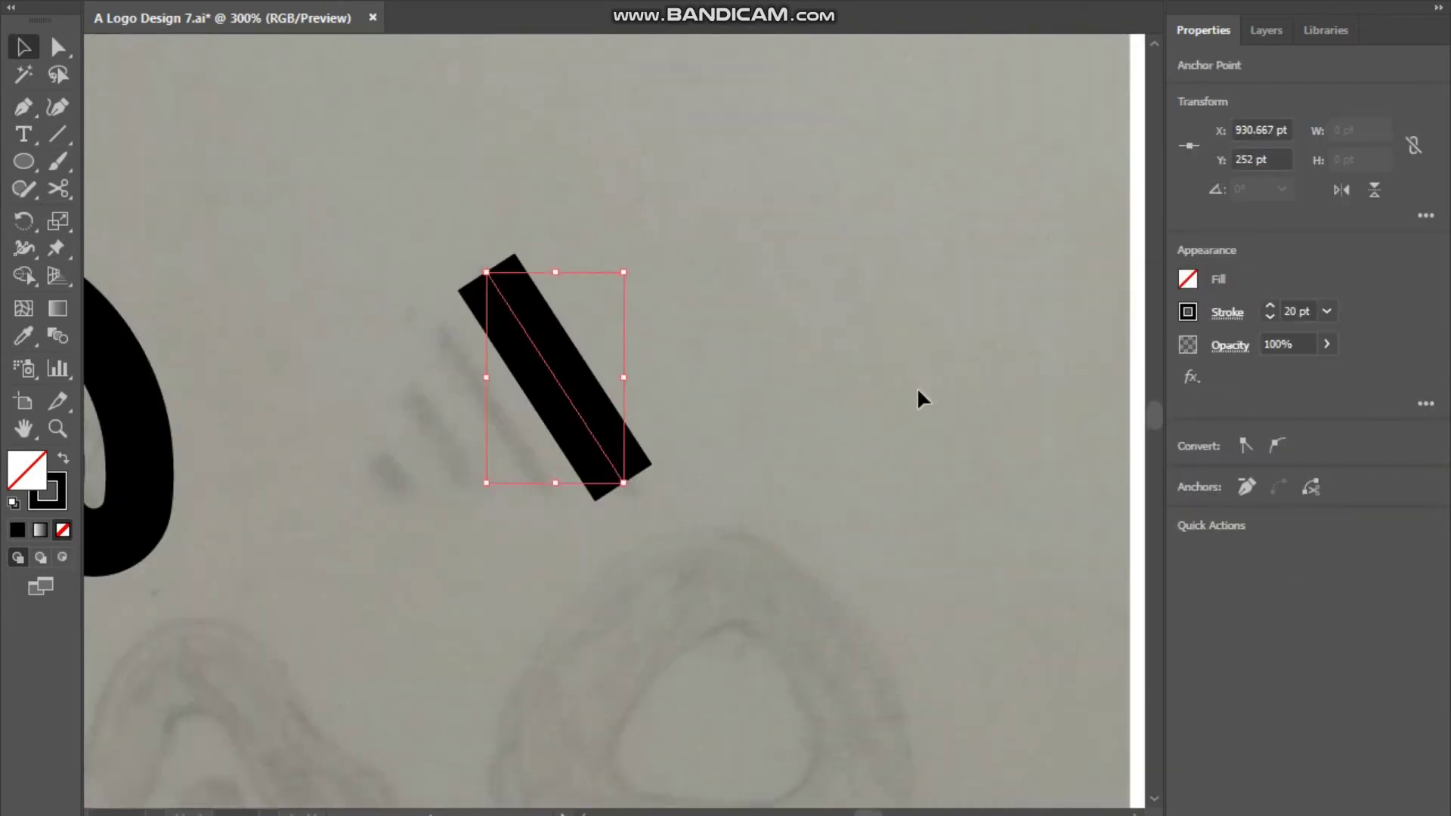
left_click(1228, 312)
left_click(1086, 396)
key("Down")
key("Down")
key("Down")
key("Down")
key("Down")
key("Down")
left_click(589, 427)
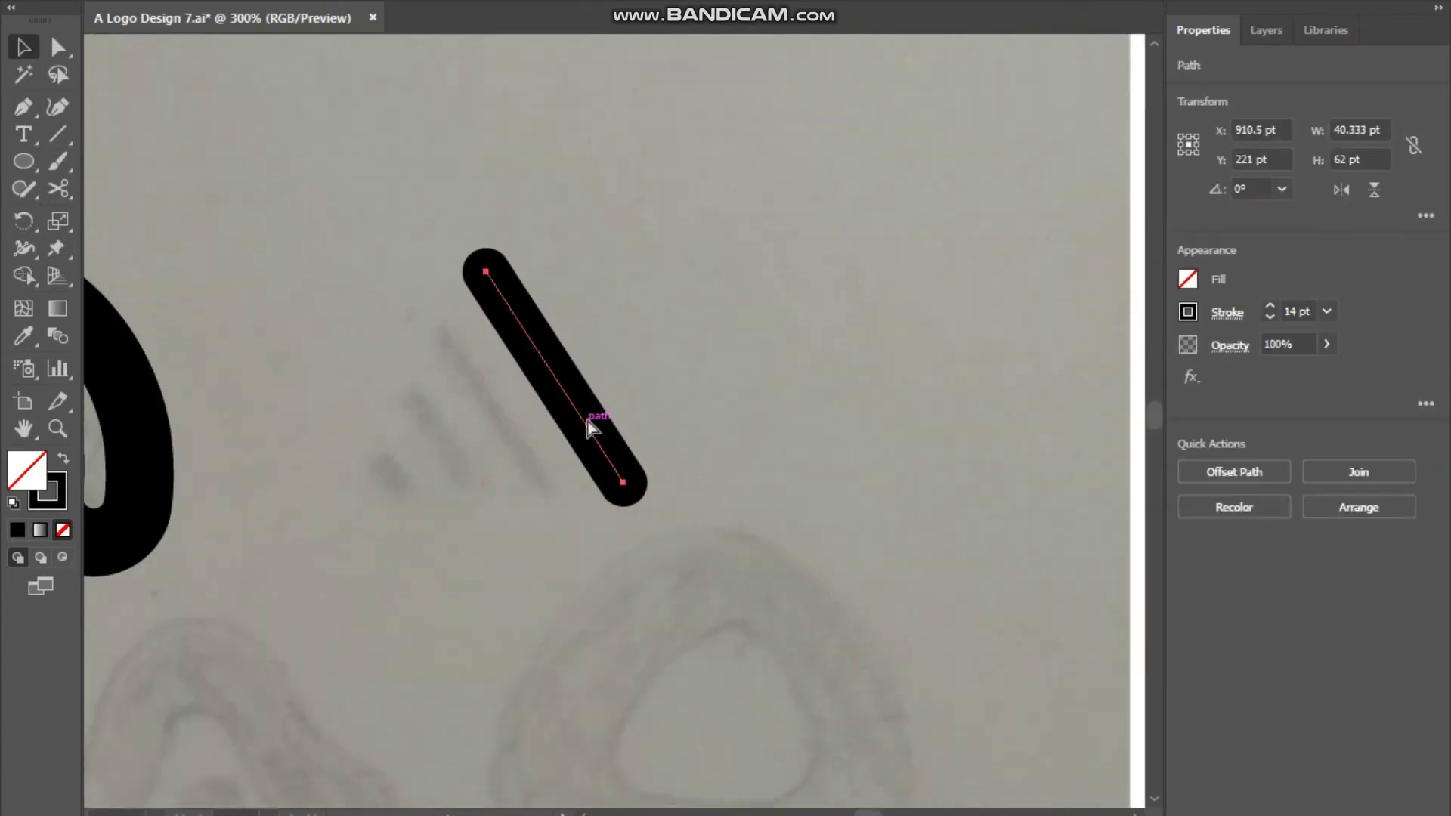
left_click_drag(499, 429, 439, 464)
left_click(602, 453, "shift")
left_click(346, 500)
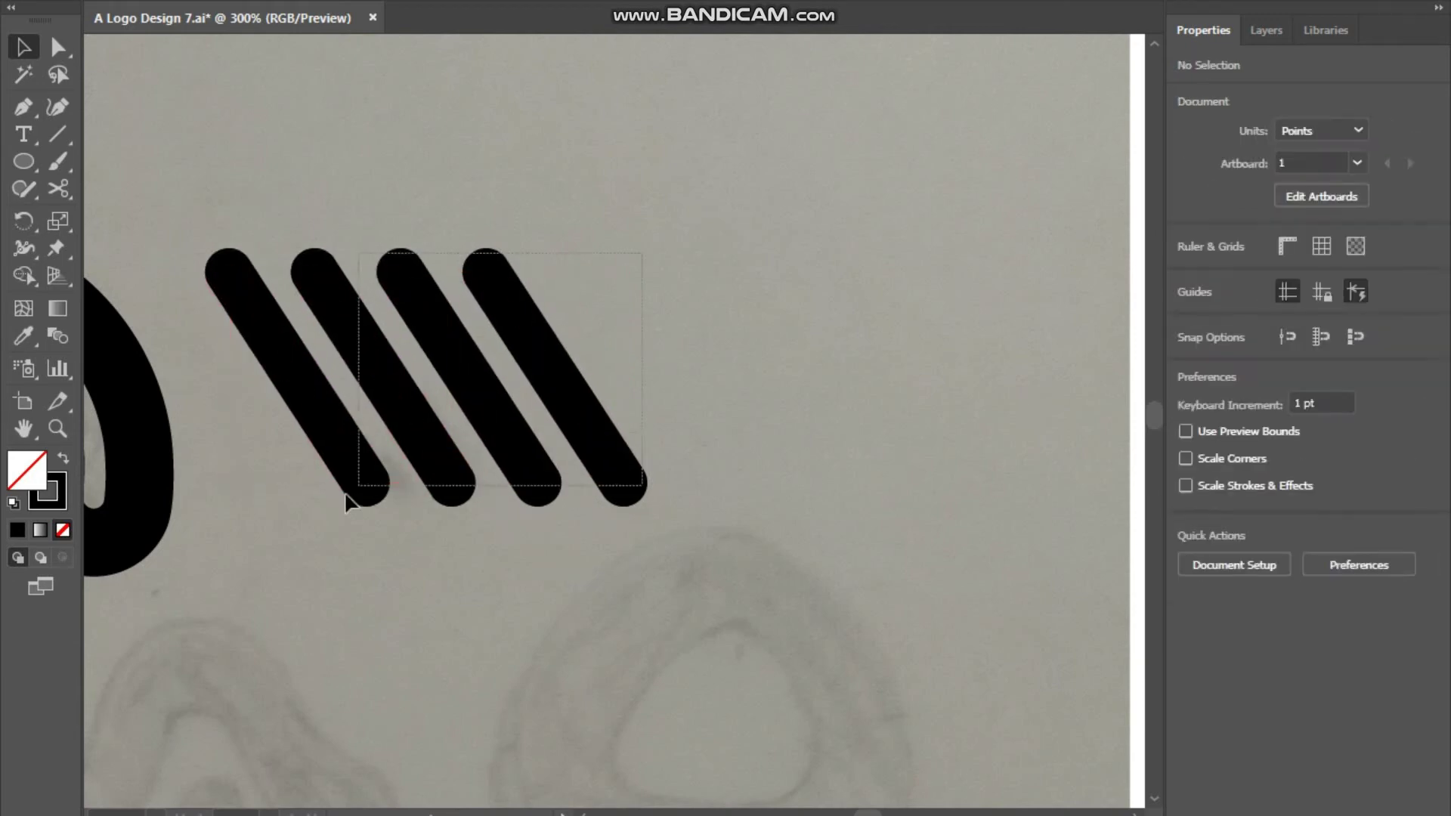
- Draw a slanted Pen polygon over the bars' lower ends and select it with the bars
left_click(22, 107)
left_click(537, 251)
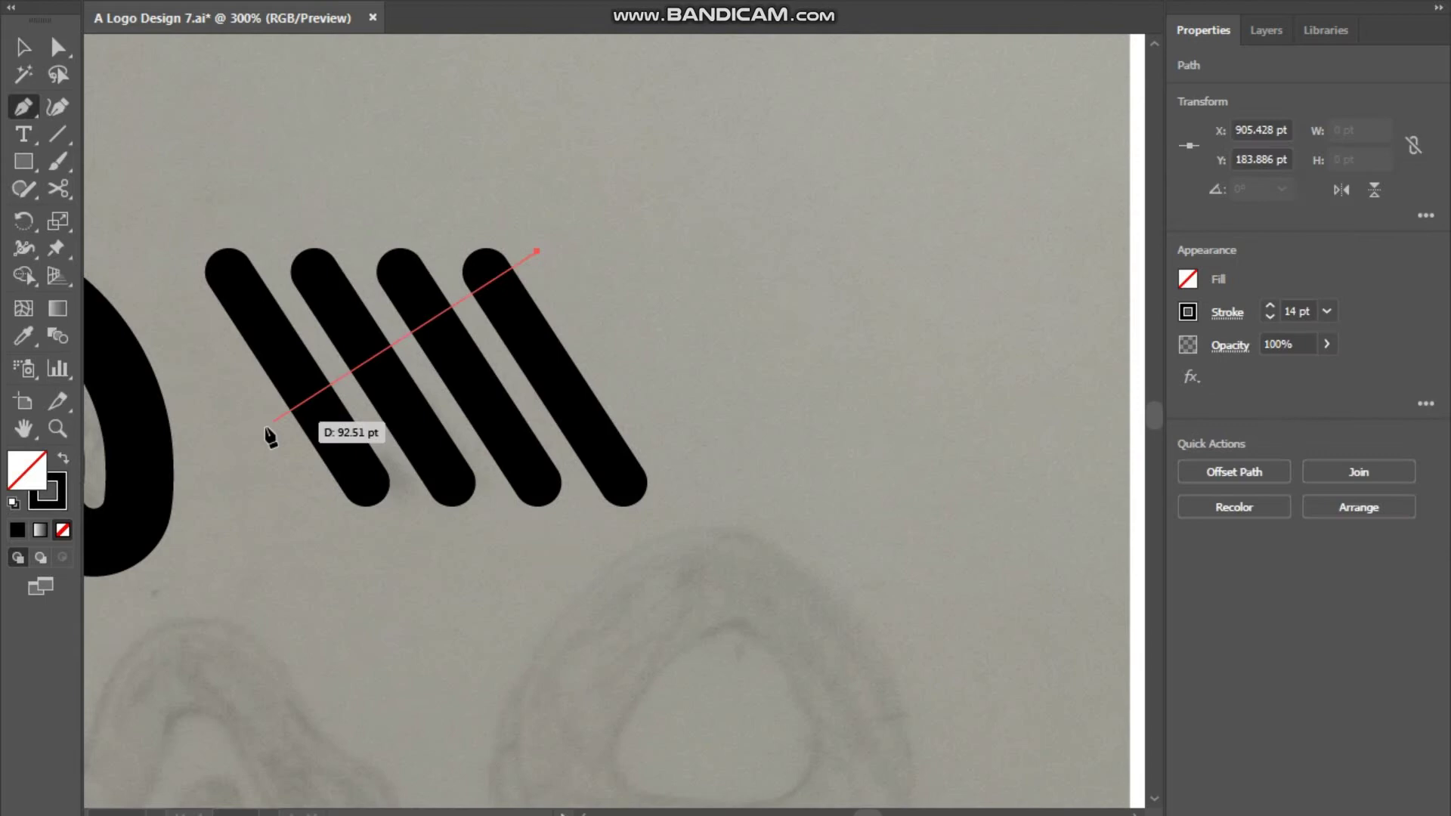
left_click(239, 491)
left_click(359, 595)
left_click(809, 585)
left_click(746, 340)
left_click(536, 251)
- Delete the bar ends and leftover polygon with Shape Builder, restoring the missing fourth bar
key("shift+m")
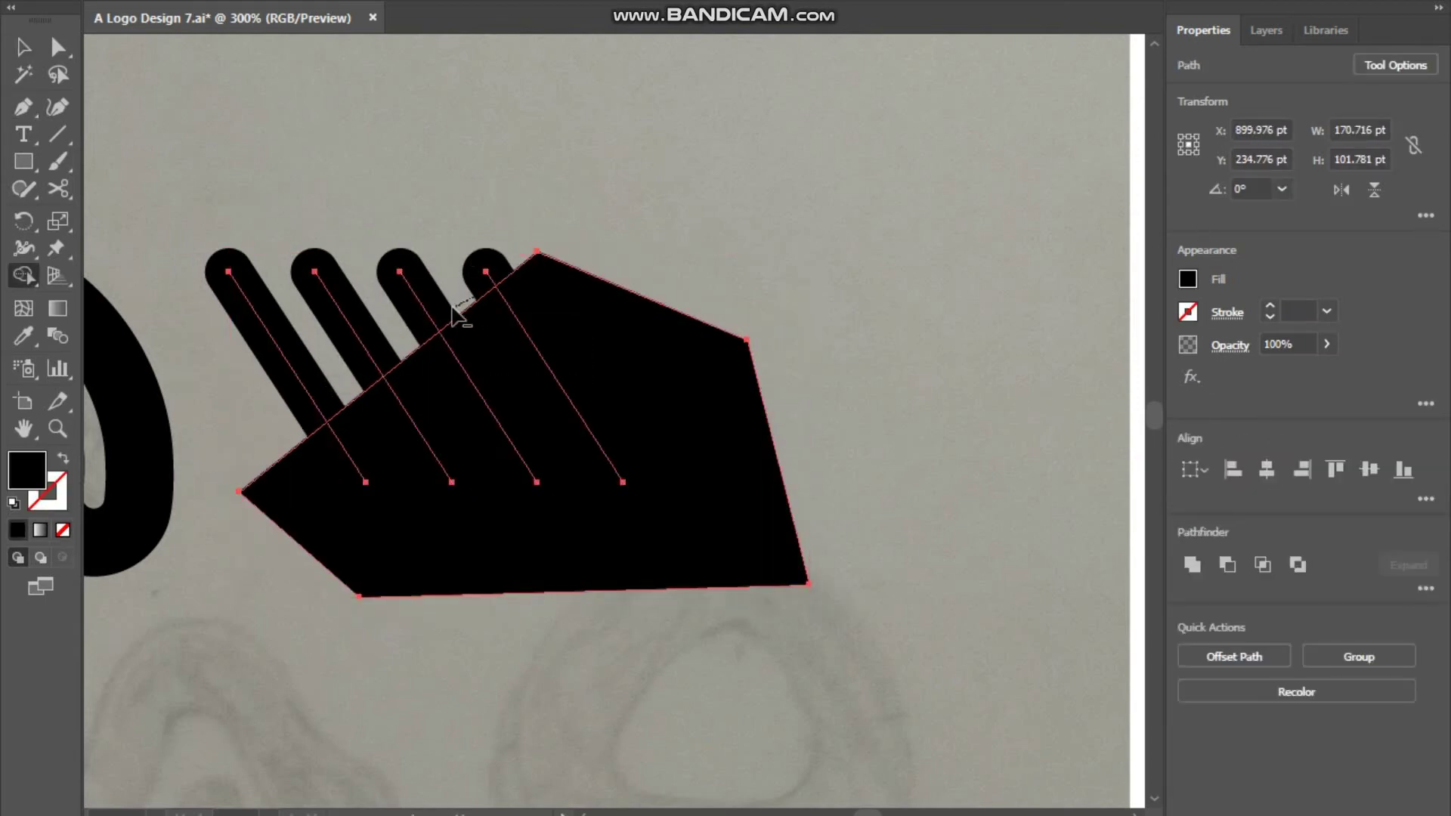
left_click(454, 313, "alt")
left_click(518, 340, "alt")
key("v")
key("ctrl+shift+a")
key("ctrl+minus")
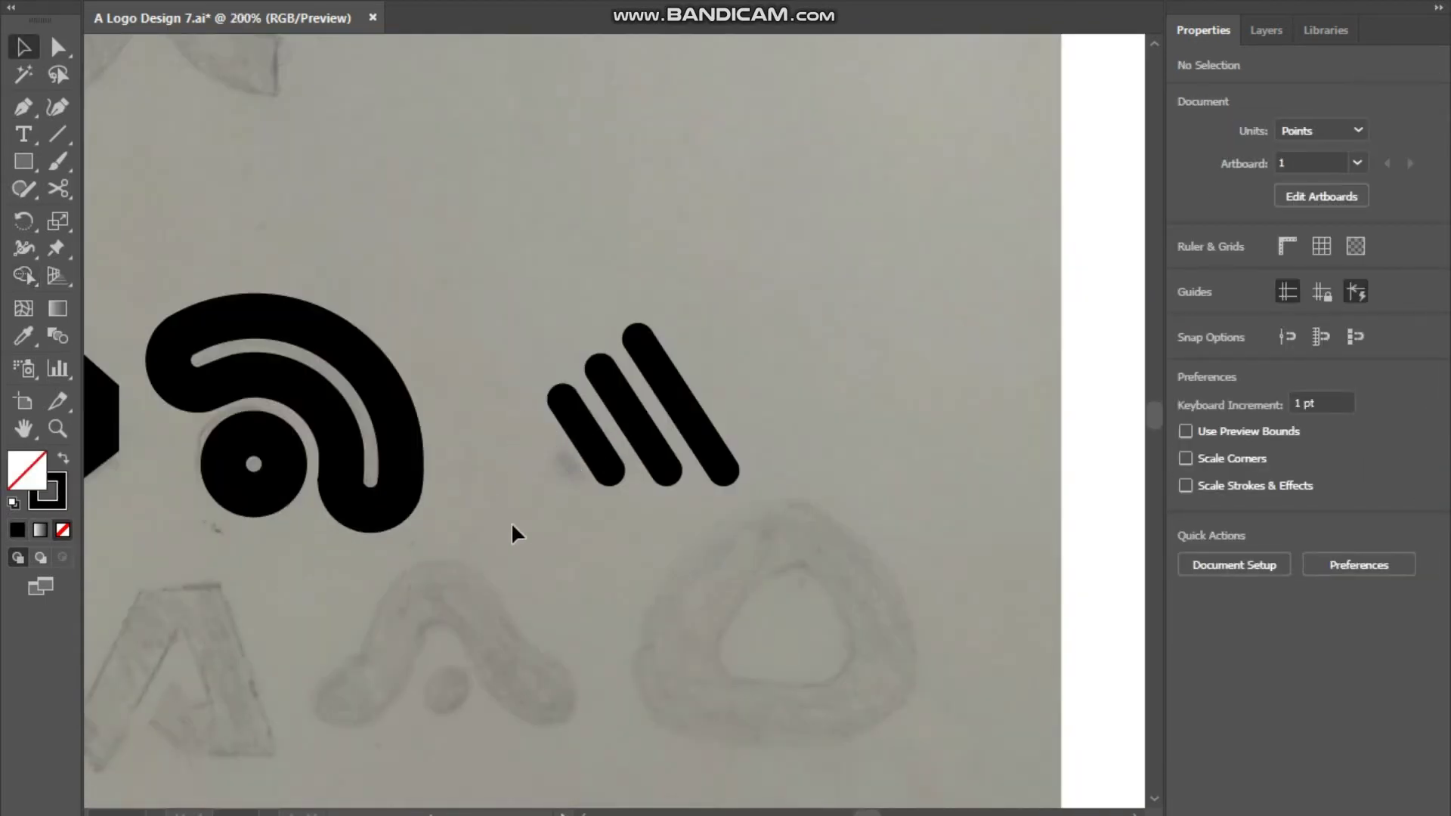
key("ctrl+z")
key("ctrl+shift+a")
key("ctrl+minus")
key("ctrl+minus")
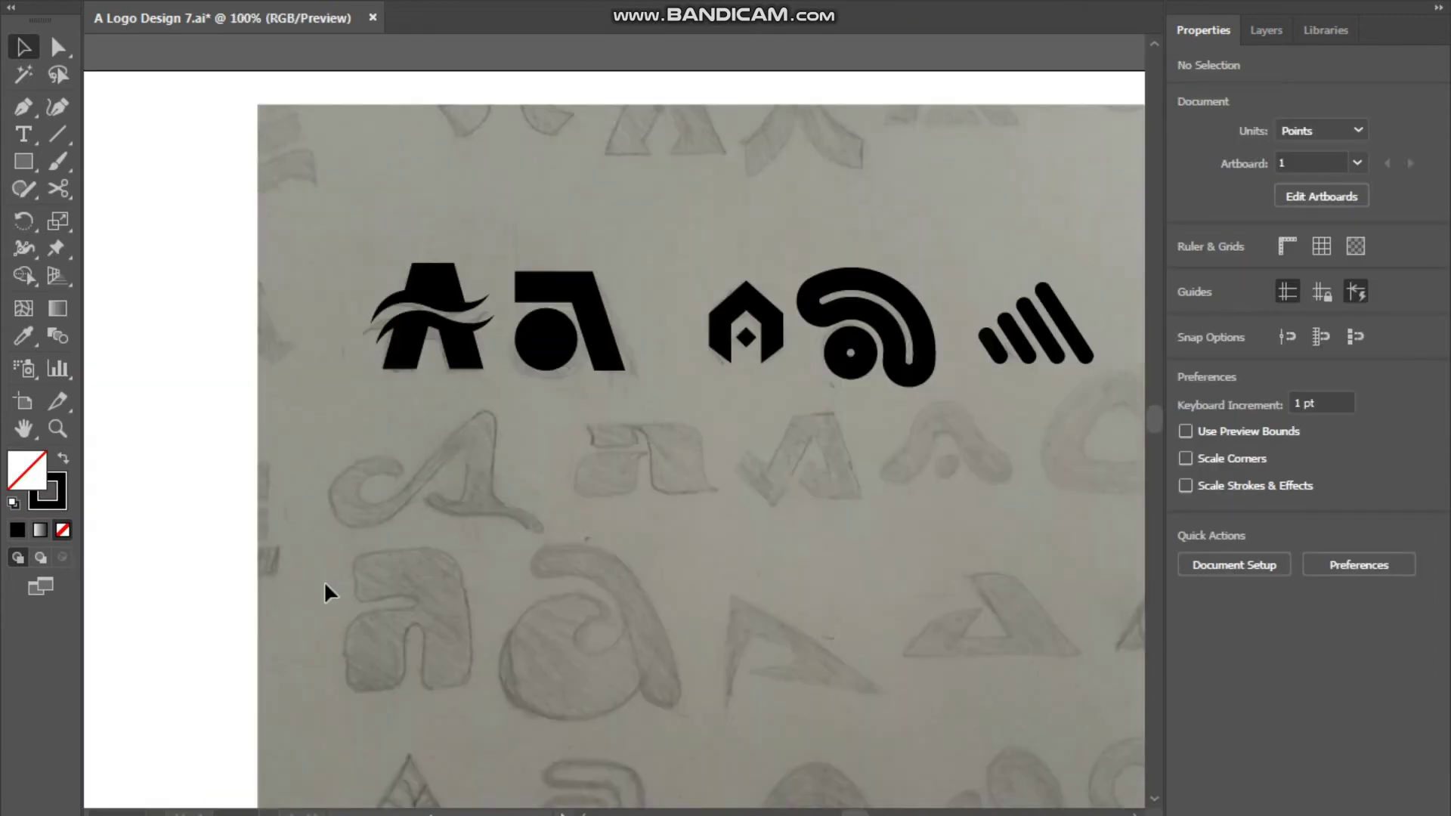
- Trace the script A's right leg with the Pen as a thin outline and curve its curl
scroll(325, 584, "up", 2)
left_click(23, 107)
left_click(664, 285)
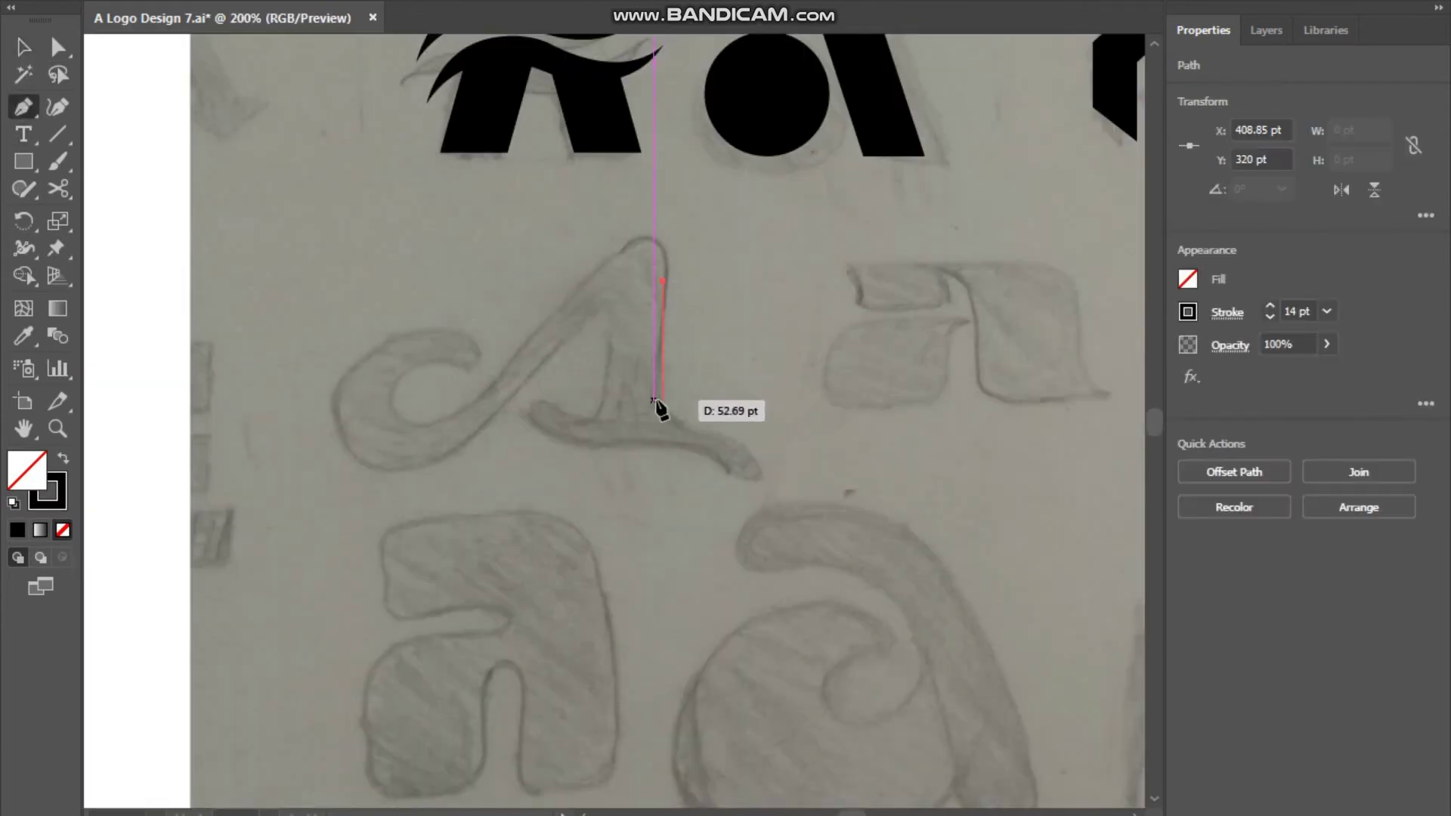
left_click(665, 401)
scroll(664, 400, "up", 1)
key("d")
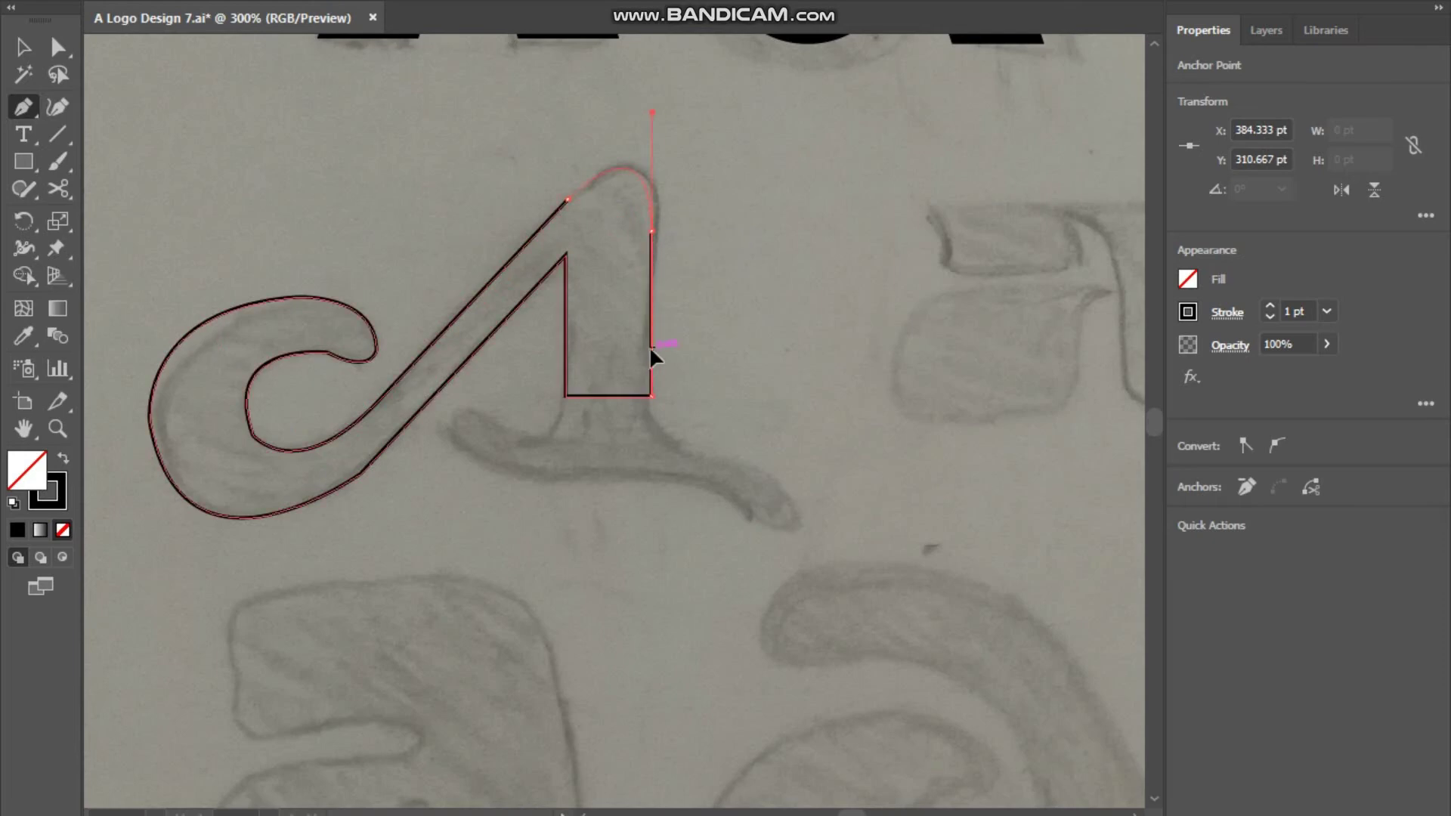
scroll(369, 359, "up", 2)
left_click_drag(388, 325, 401, 224)
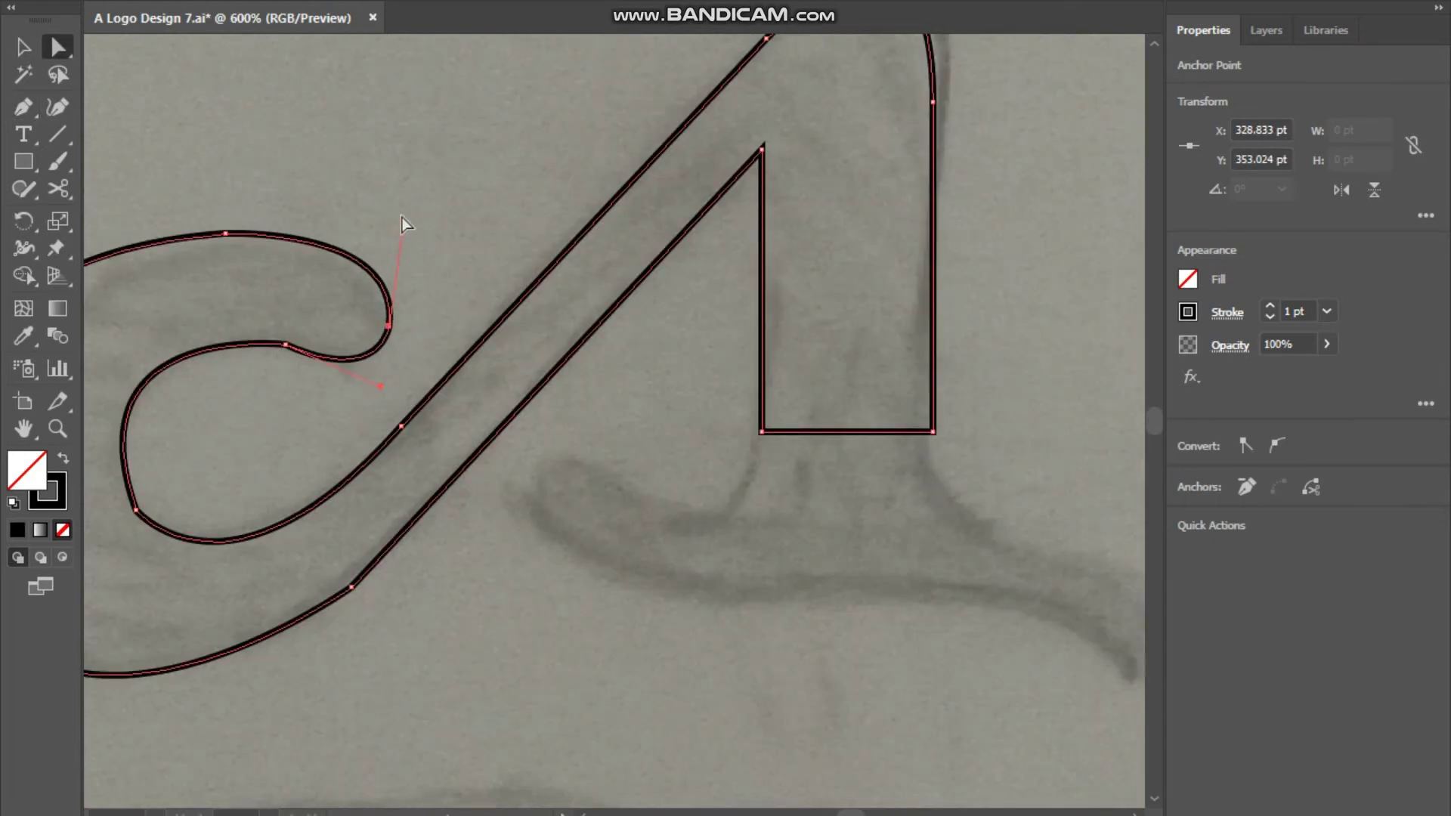
- Adjust the left and bottom anchors of the A's outer curve
key("ctrl+minus")
key("ctrl+plus")
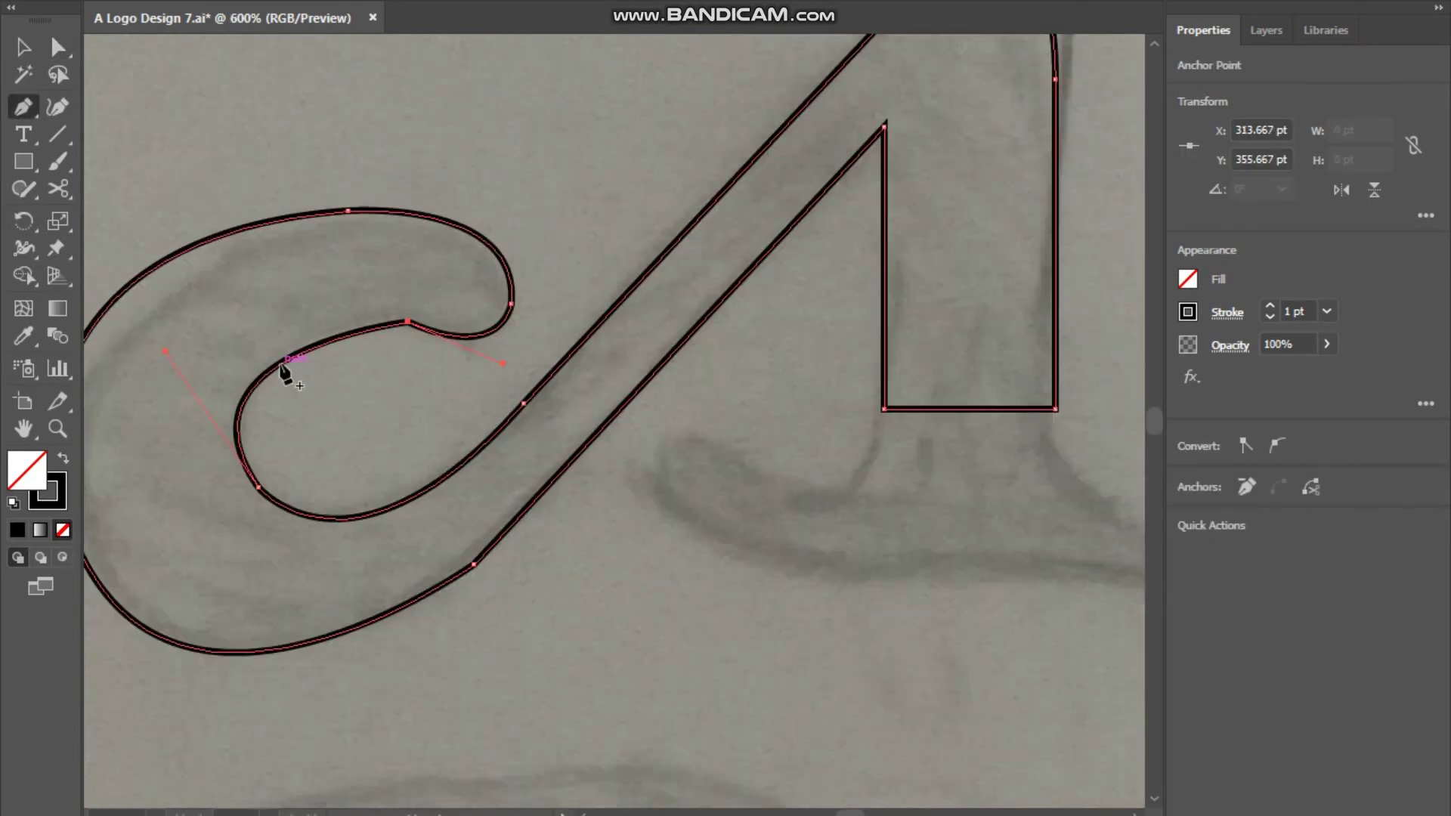
key("ctrl+minus")
left_click(170, 453)
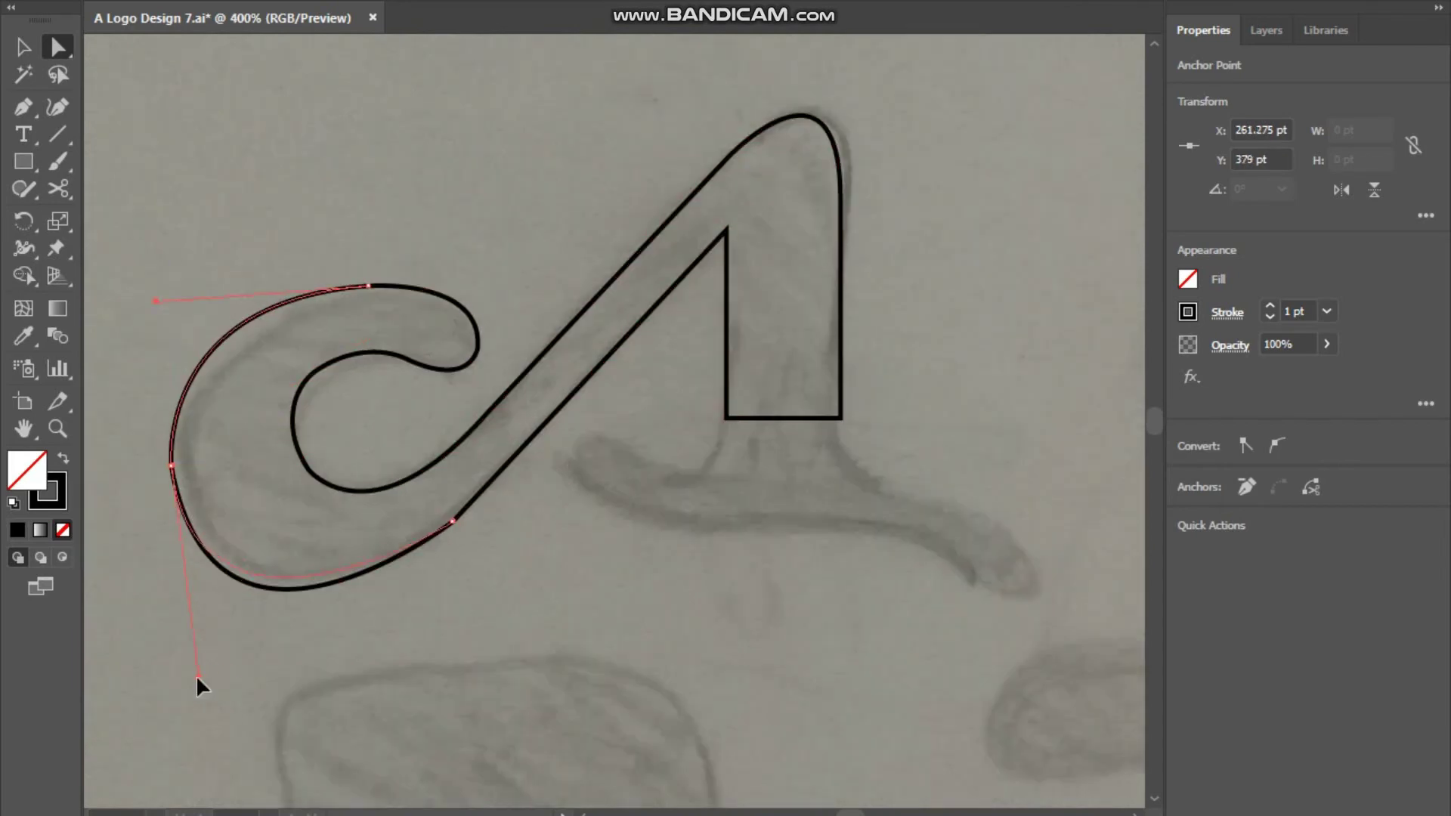
left_click(257, 579)
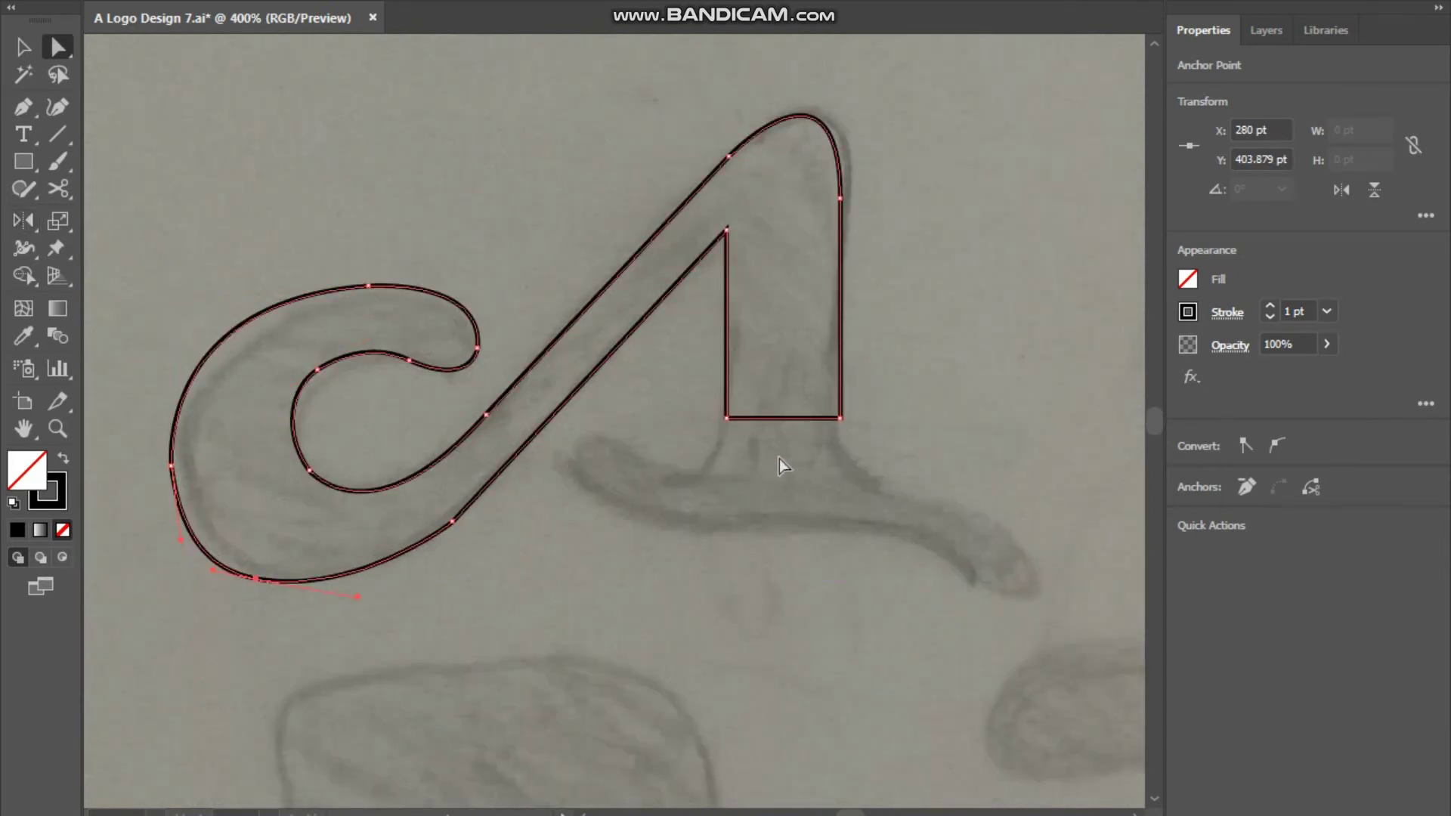
- Begin tracing the sweeping foot beneath the A with three curved Pen points
key("ctrl+a")
left_click_drag(943, 555, 876, 505)
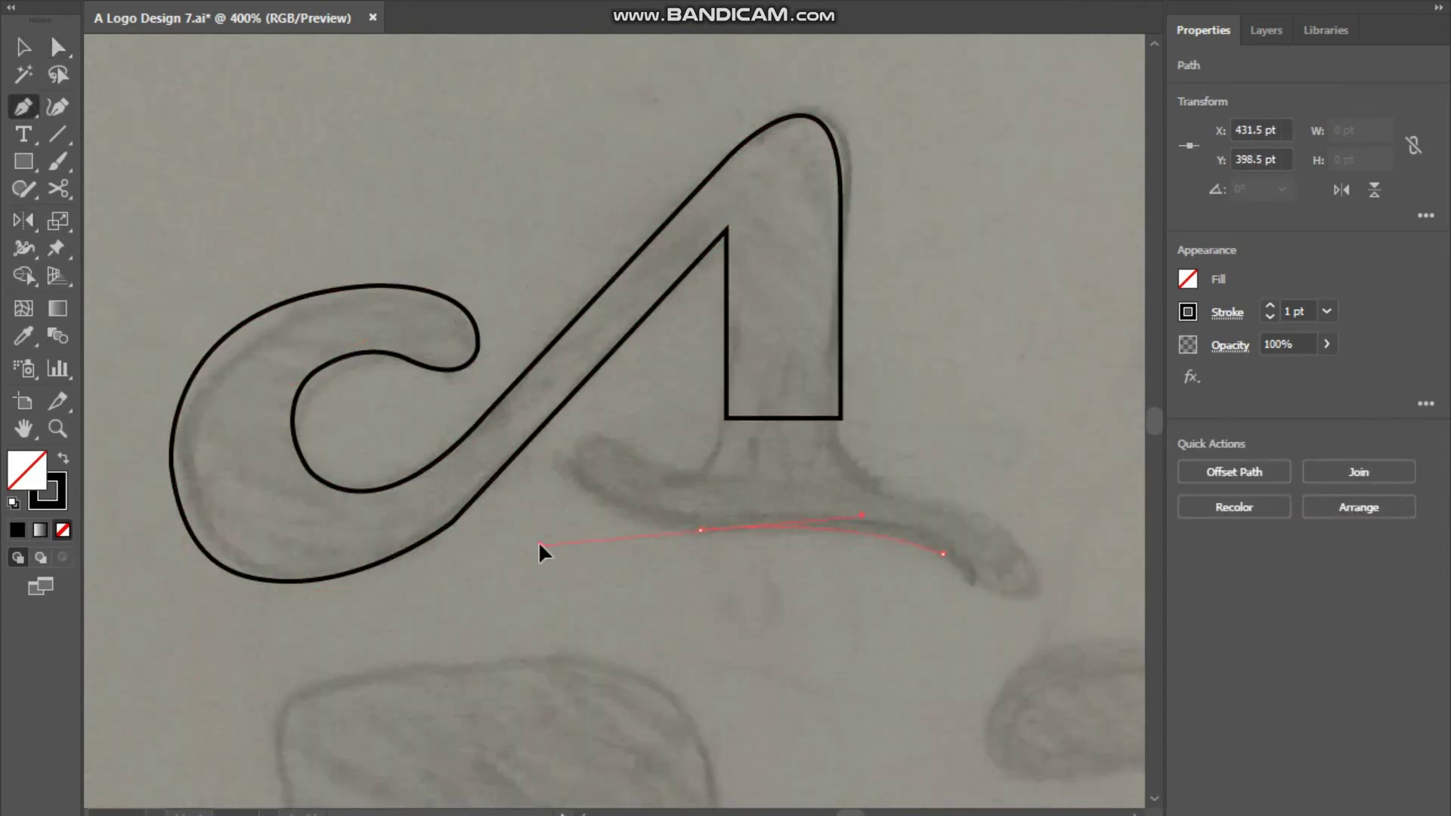
left_click_drag(703, 529, 592, 503)
left_click_drag(727, 418, 726, 336)
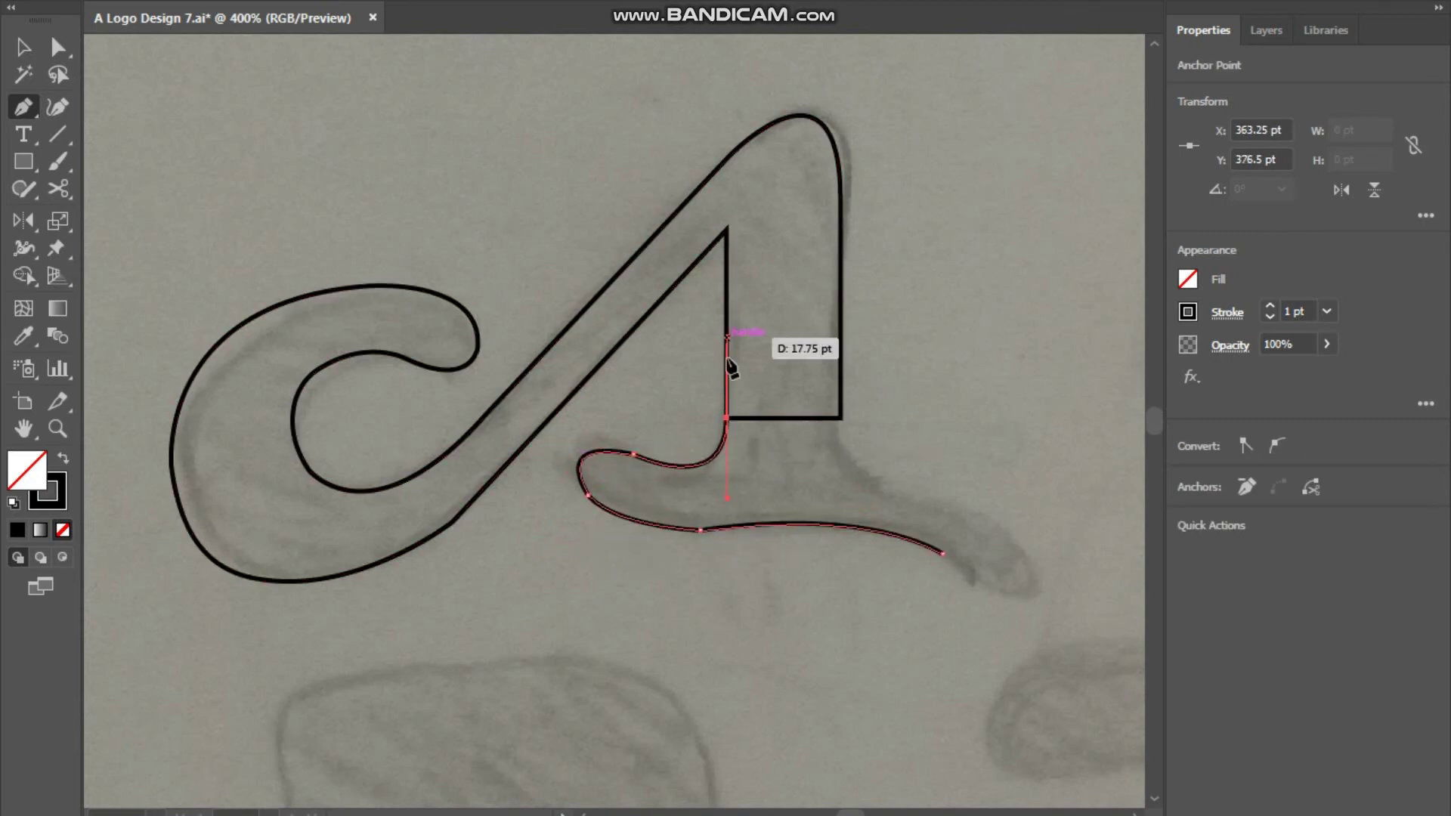
- Close the foot outline and reshape its rounded left tip with Direct Selection
left_click(943, 555)
scroll(914, 508, "up", 2)
key("a")
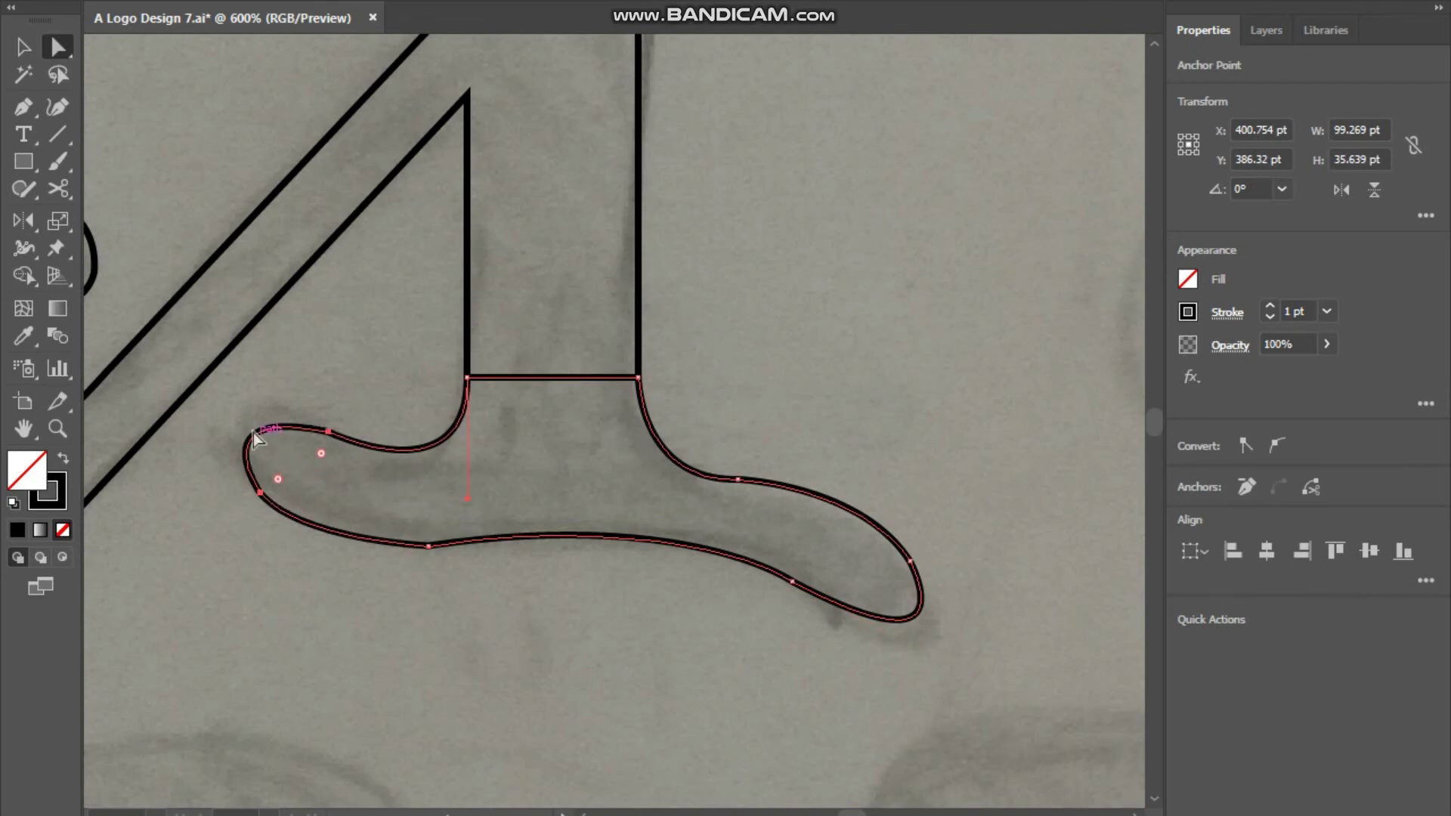
left_click_drag(255, 437, 236, 484)
key("a")
left_click_drag(257, 431, 238, 470)
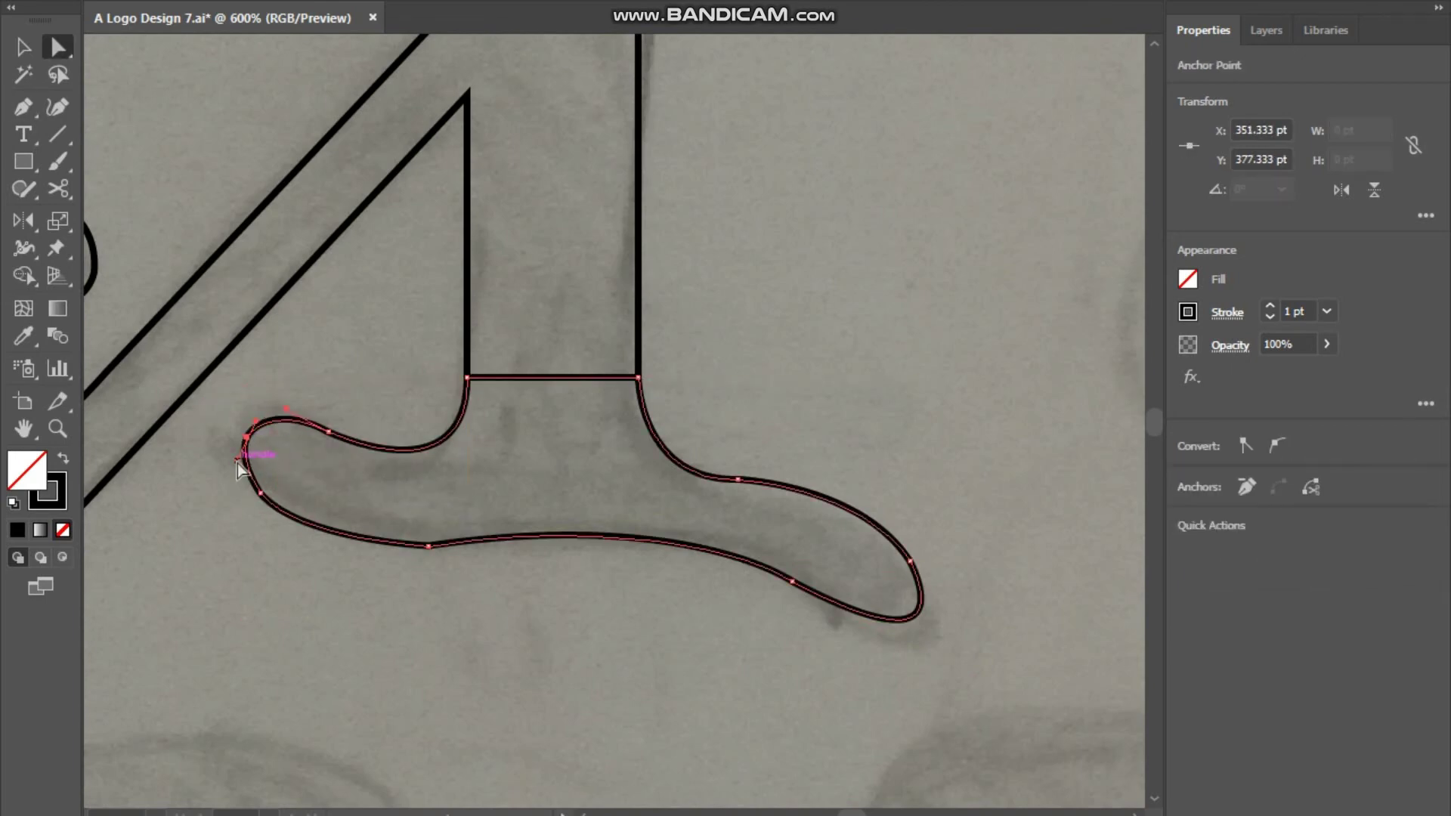
left_click(792, 580)
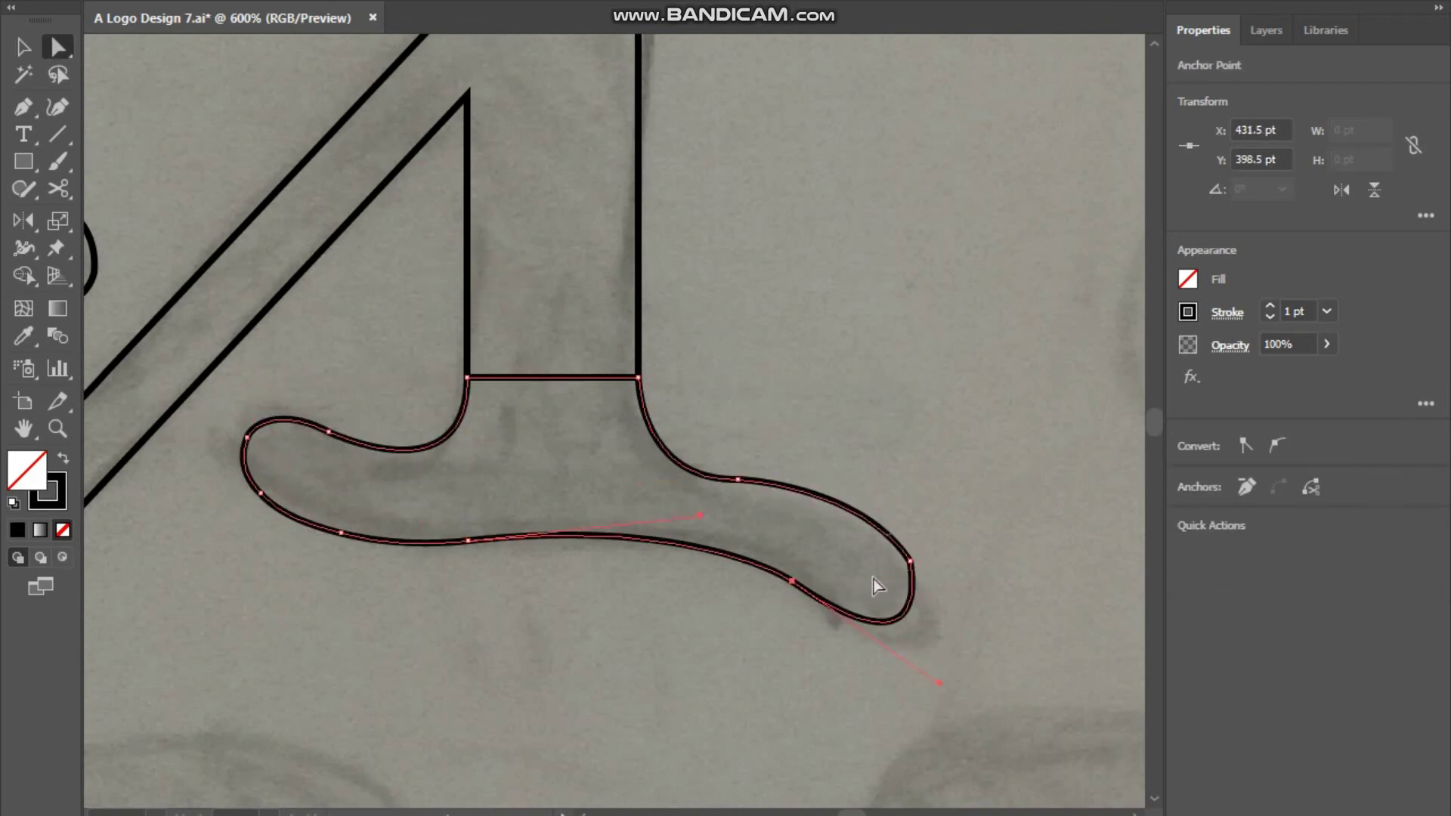
scroll(734, 484, "down", 2)
left_click(24, 188)
- Smooth the foot path and the A's outer top curve with the Smooth tool
key("ctrl+shift+a")
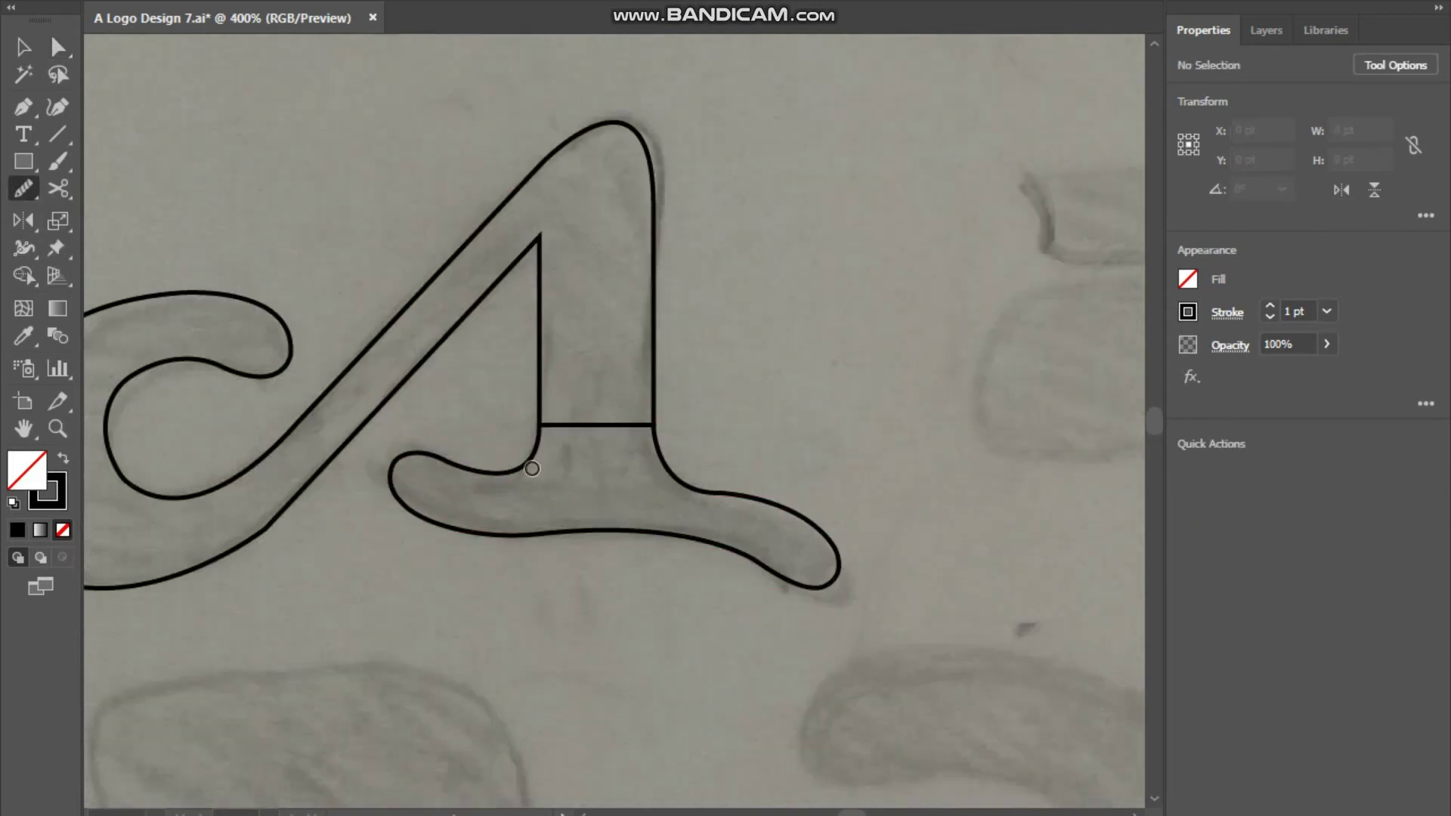
scroll(431, 453, "up", 2)
left_click(424, 461, "ctrl")
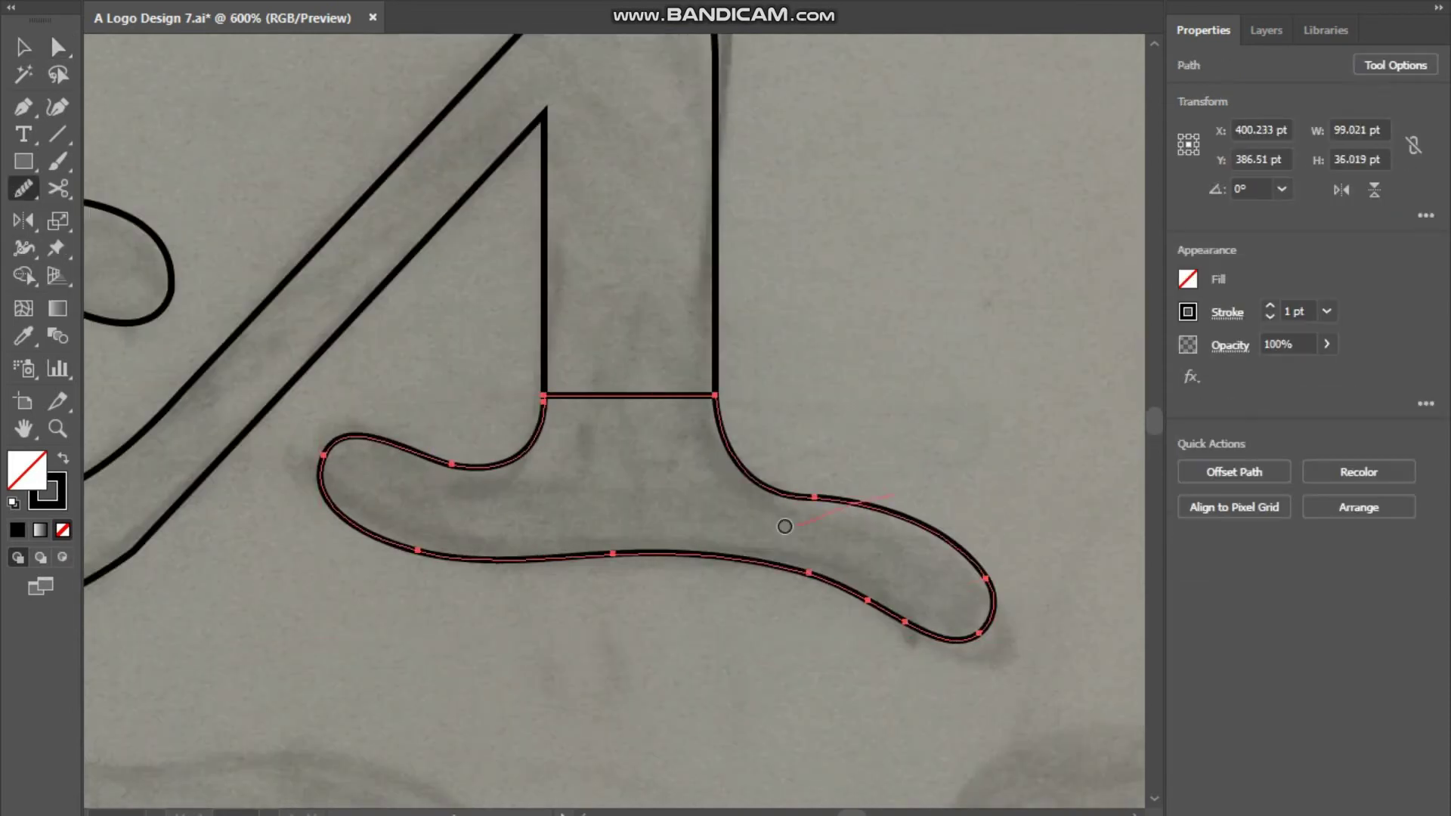
scroll(716, 583, "down", 2)
key("ctrl+shift+a")
scroll(716, 582, "down", 1)
left_click(587, 471, "ctrl")
scroll(587, 471, "up", 2)
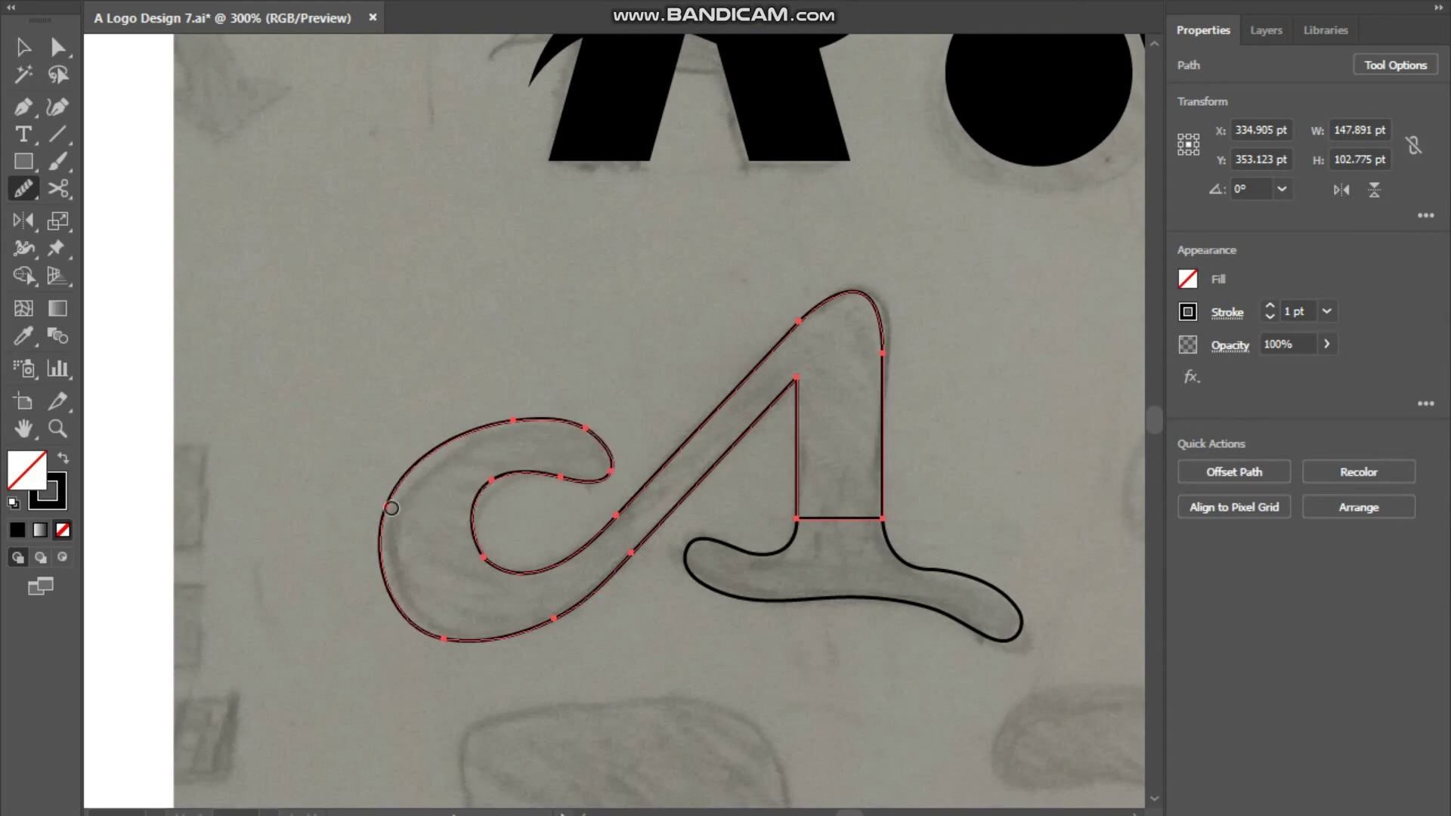
key("ctrl")
mouse_move(882, 304)
left_mouse_down()
mouse_move(786, 401)
mouse_move(786, 423)
left_mouse_up()
- Fill the script A solid black, then tweak a path on the previous letter
key("shift+x")
key("v")
left_click(516, 483)
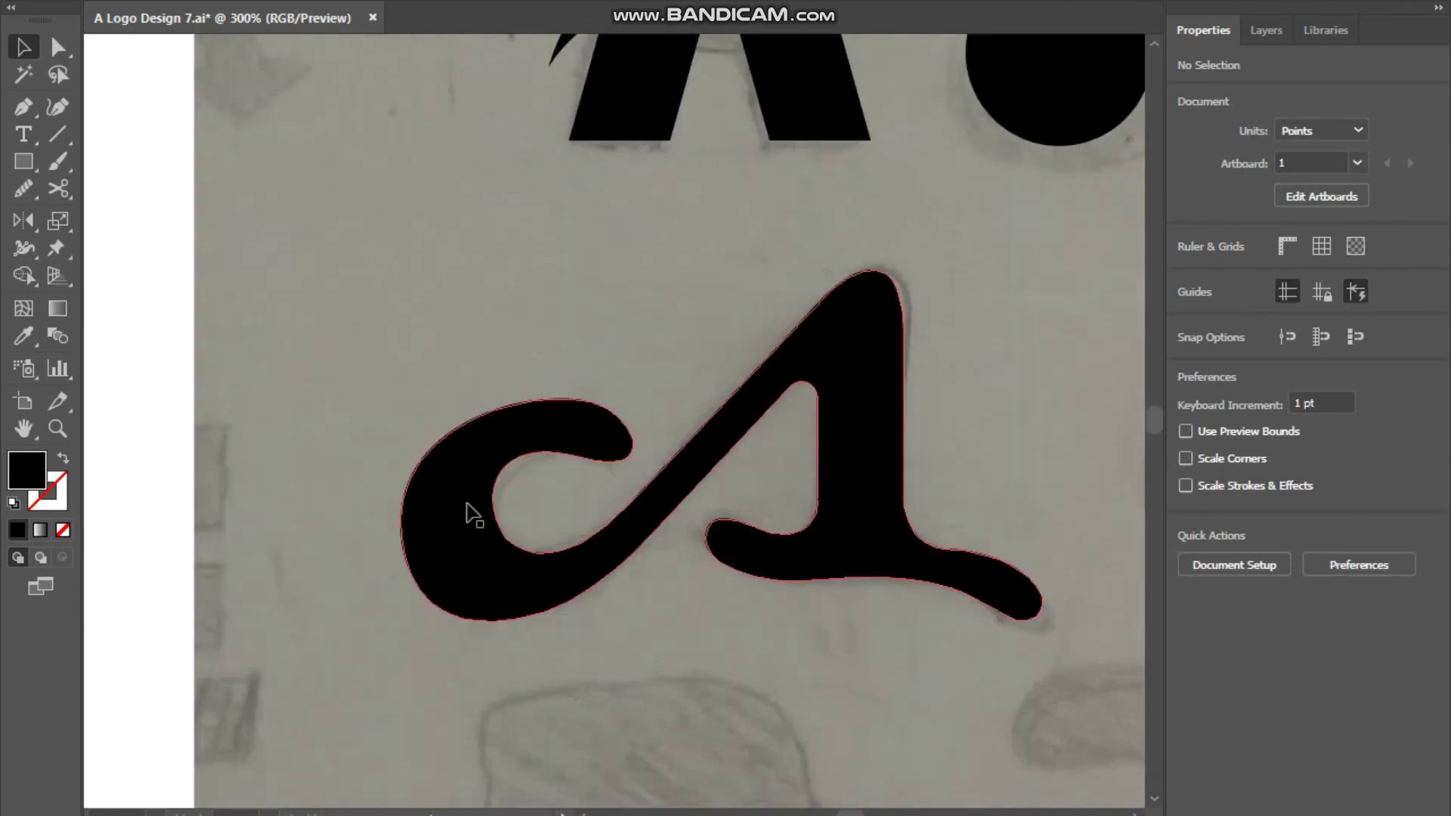
key("a")
scroll(608, 474, "up", 2)
left_click_drag(608, 474, 627, 500)
- Cover the blocky sketch with black rectangles, including a top bar bridging to the right block
scroll(680, 370, "down", 3)
left_click(931, 468)
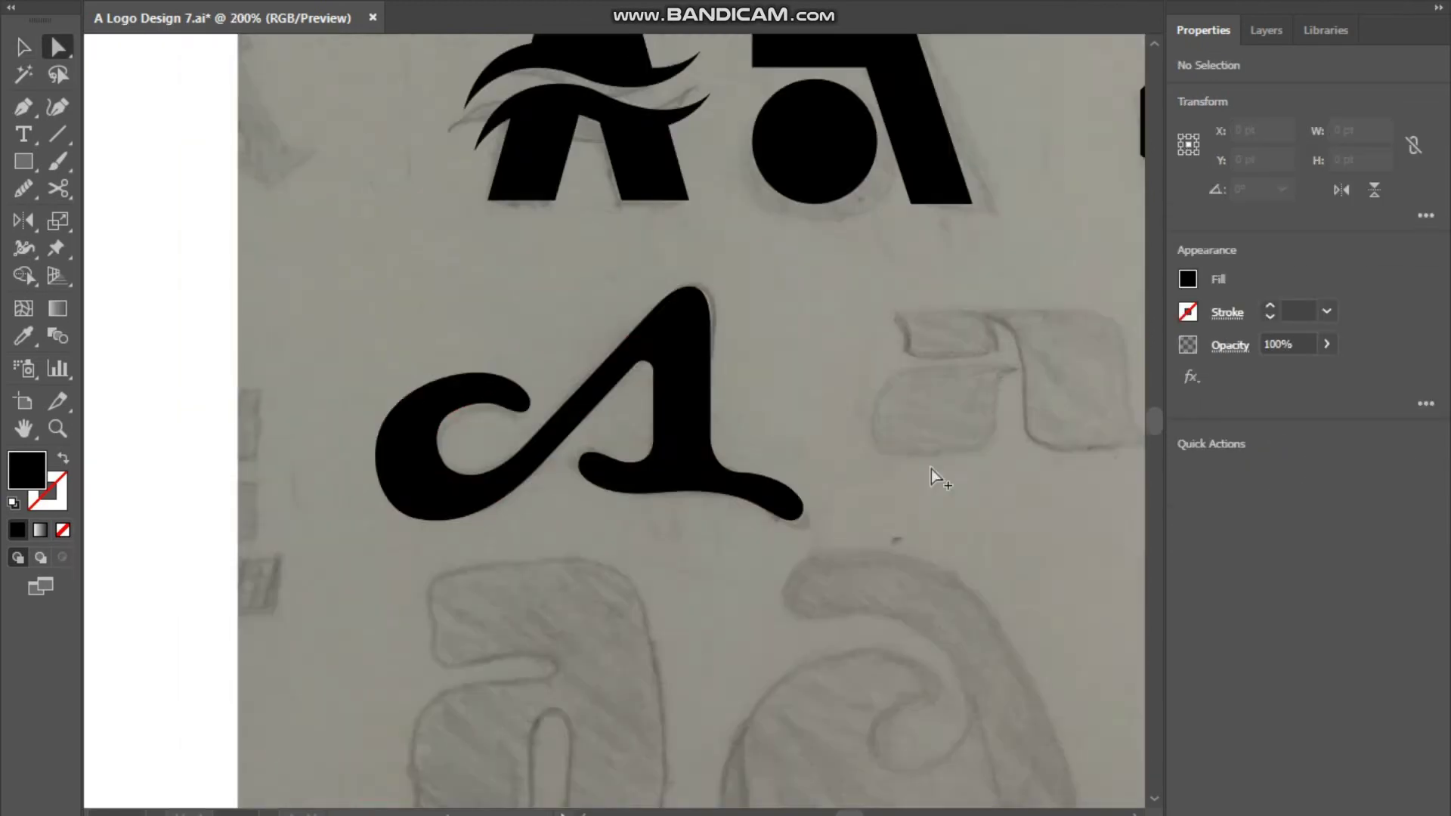
scroll(297, 449, "up", 1)
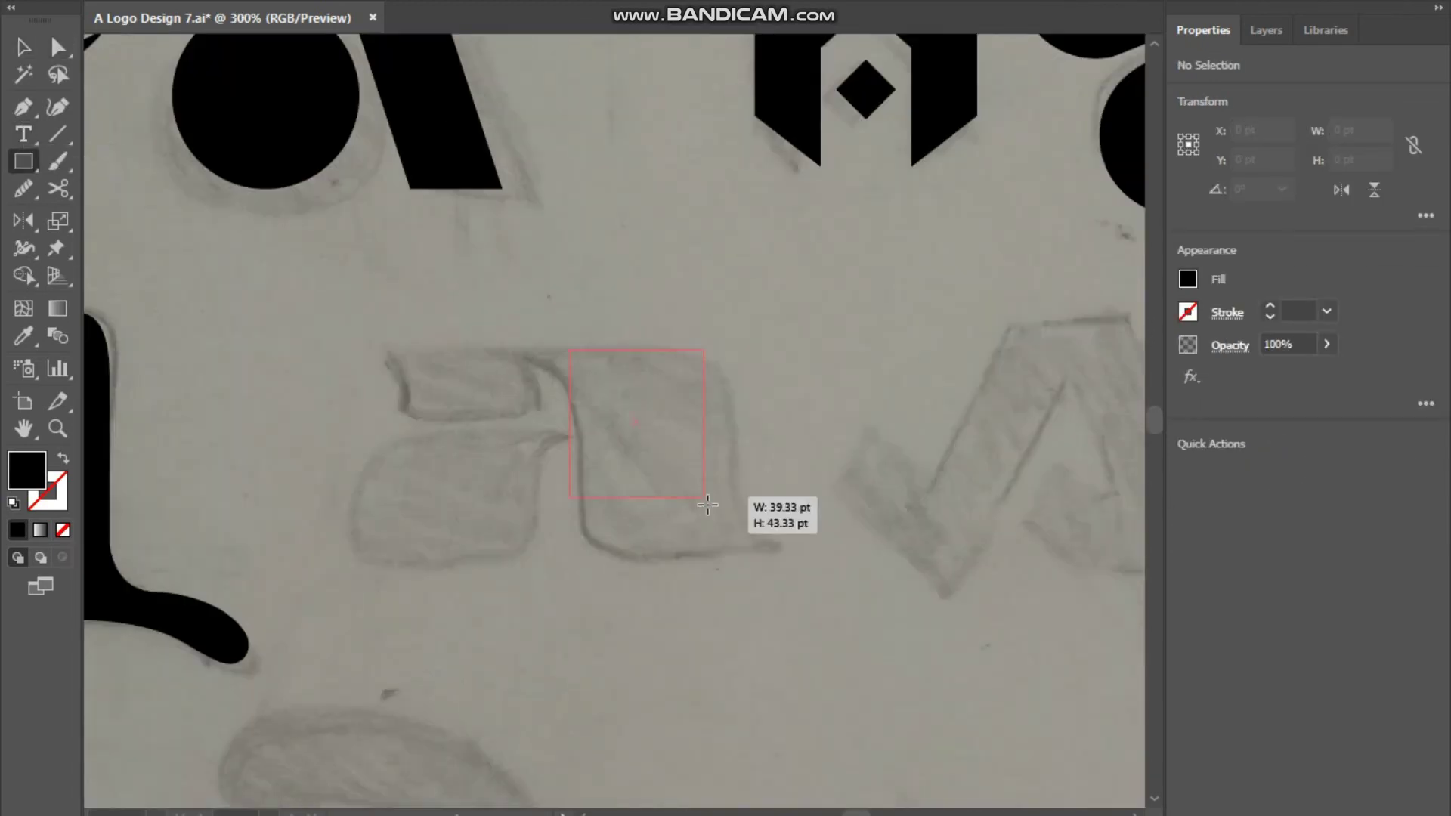
left_click_drag(744, 561, 744, 561)
key("v")
left_click_drag(690, 421, 485, 421)
mouse_move(451, 349)
left_mouse_down()
mouse_move(456, 434)
mouse_move(456, 415)
mouse_move(582, 382)
left_mouse_up()
left_click(480, 463)
left_click(483, 296)
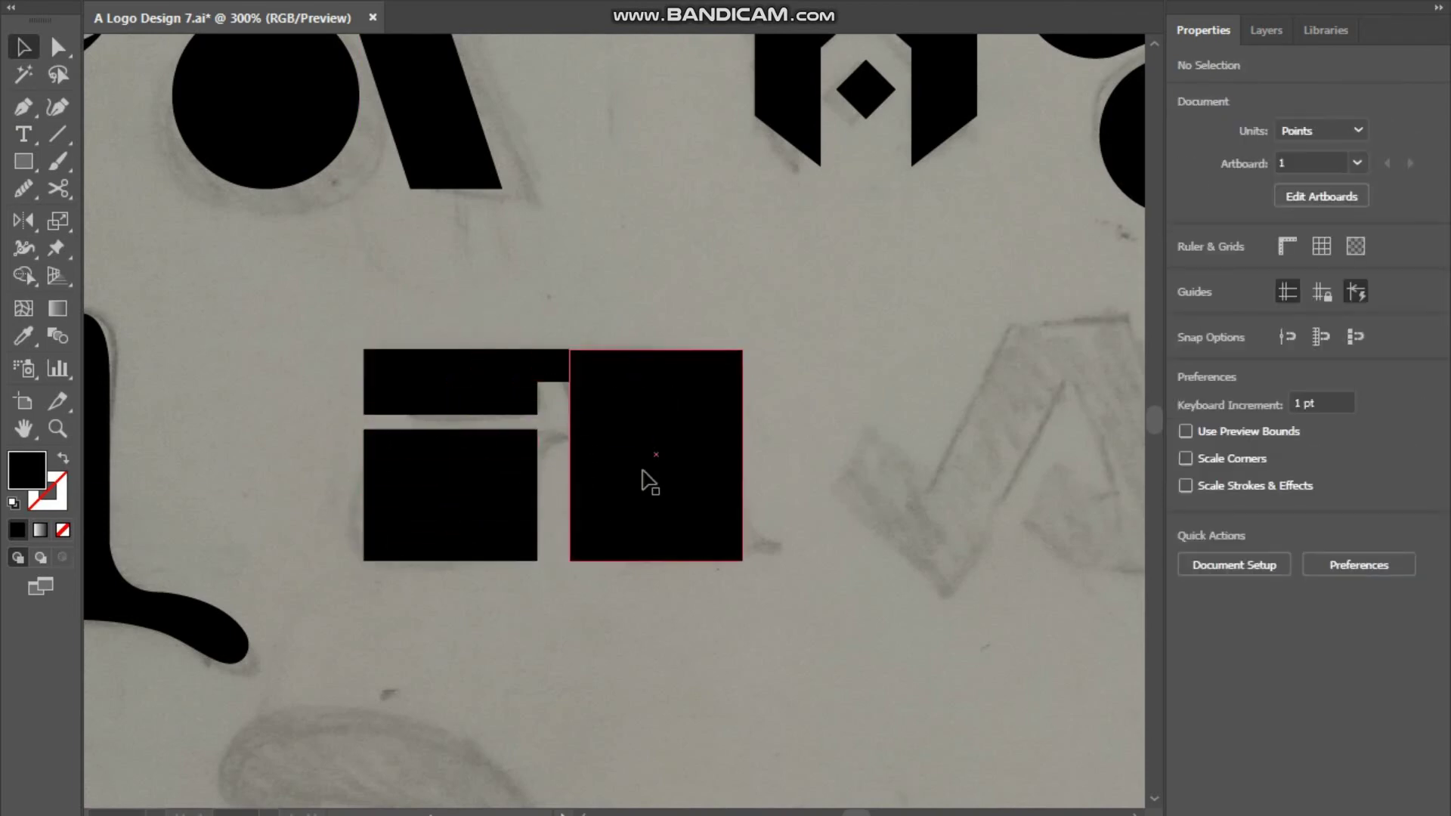
left_click(551, 379)
- Add a curved Pen filler at the inner corner and merge all pieces into one shape
key("ctrl+equal")
key("p")
left_click(386, 378)
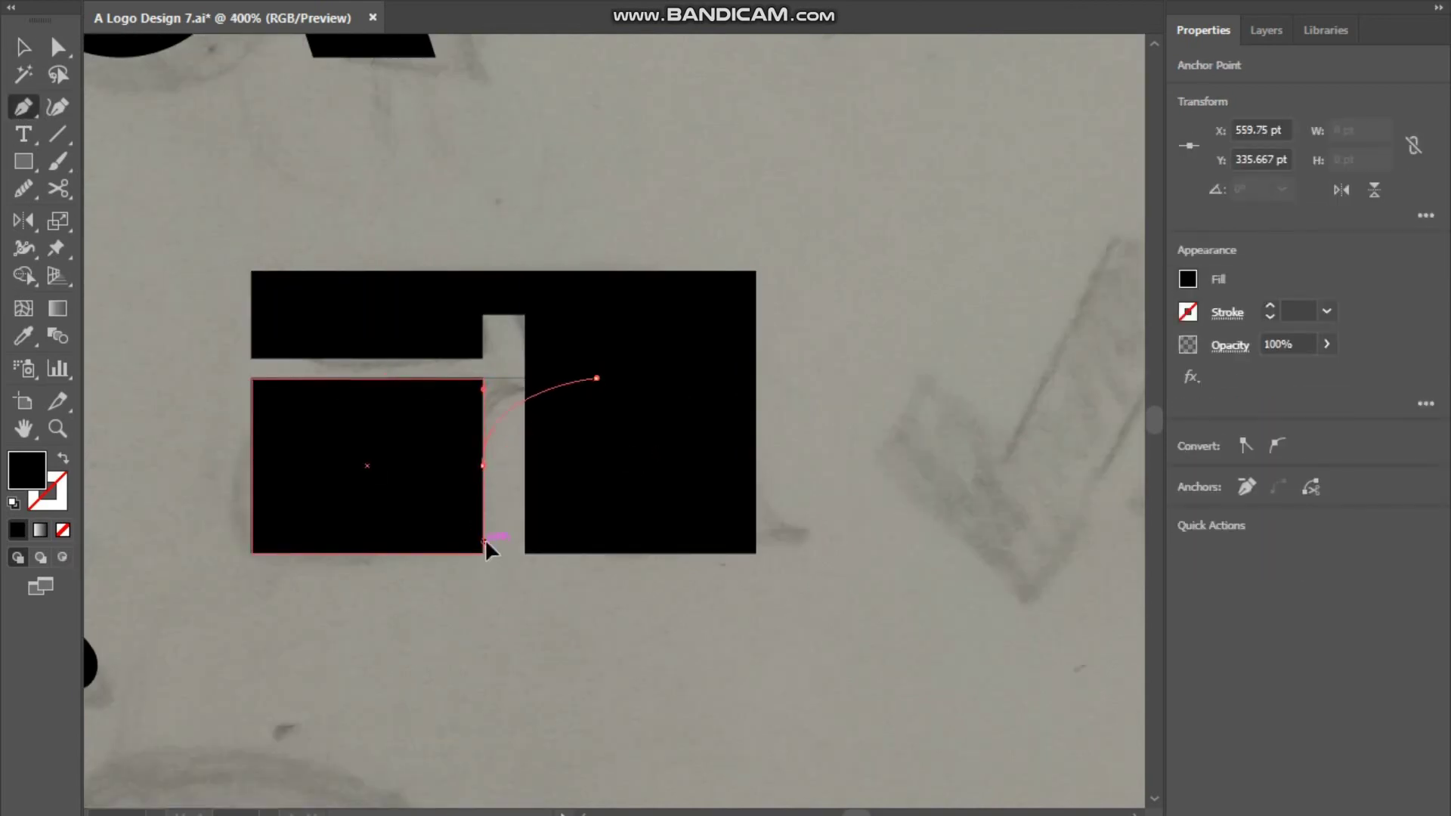
left_click(386, 378)
key("v")
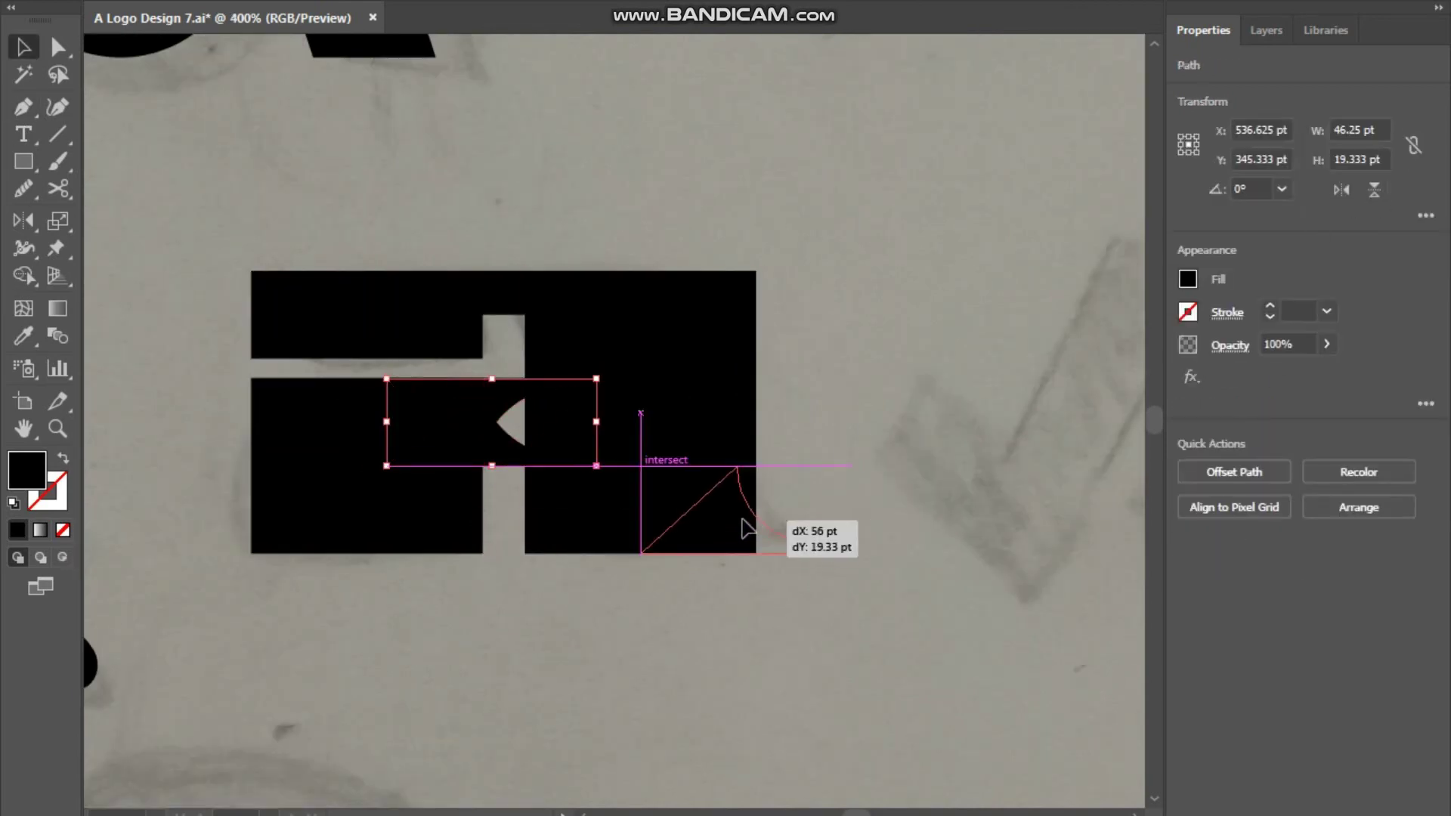
key("ctrl+a")
left_click(1191, 556)
key("a")
left_click(664, 350)
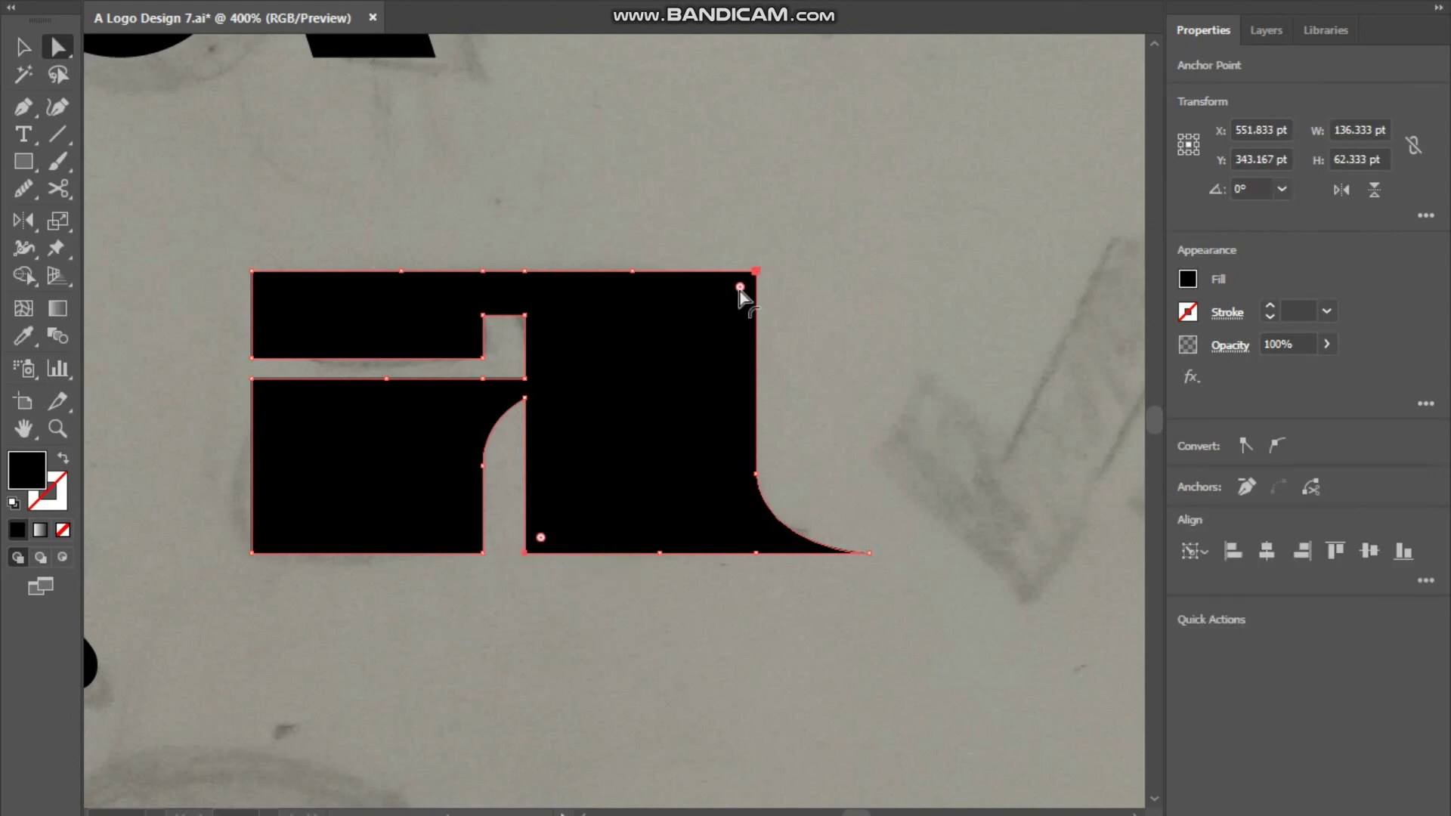
- Round the letter's top-right, inner and top-left corners with live corners
mouse_move(742, 292)
left_mouse_down()
mouse_move(501, 566)
mouse_move(440, 508)
left_mouse_up()
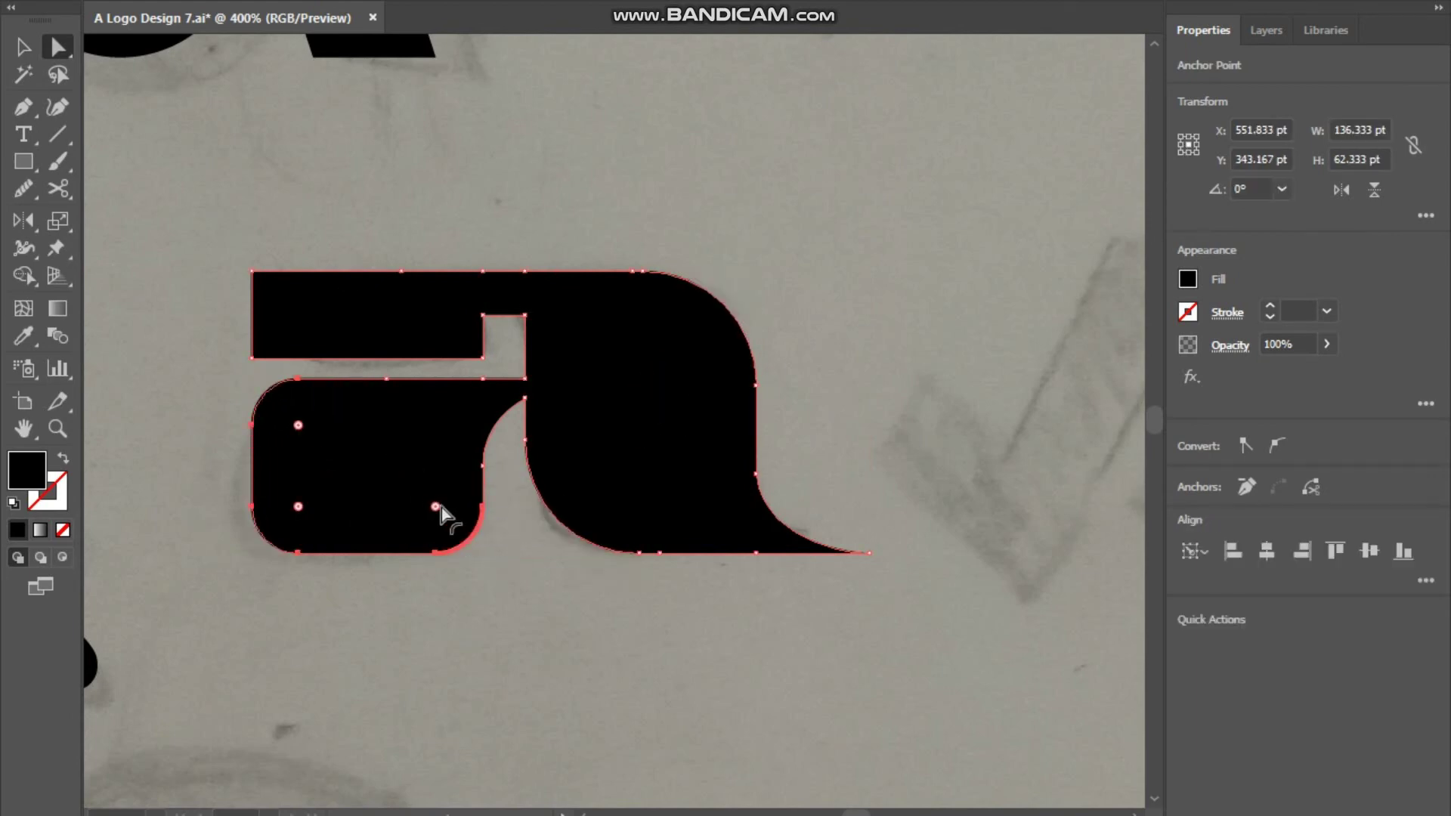
left_click(251, 270)
left_click_drag(262, 285, 315, 333)
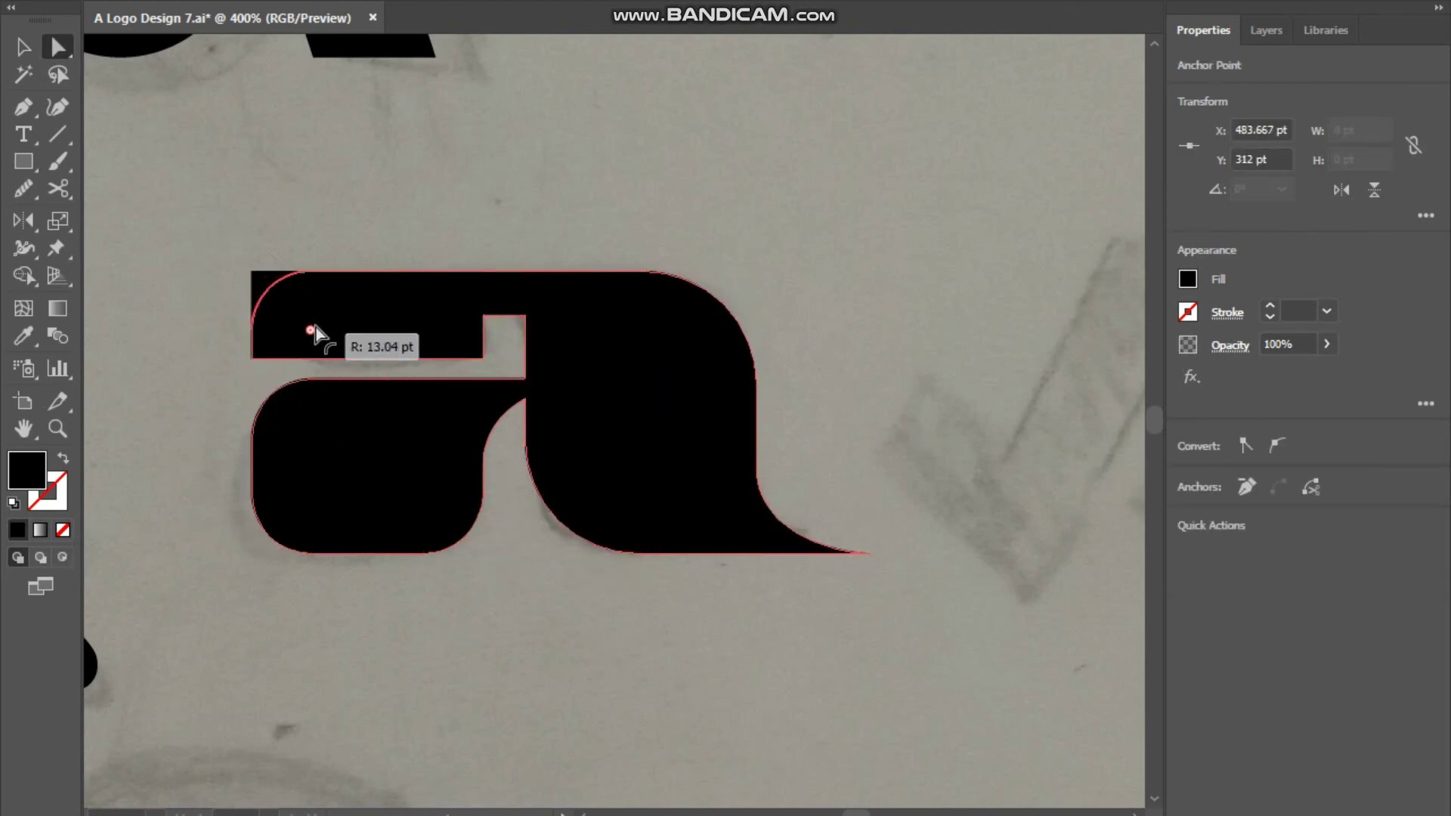
key("v")
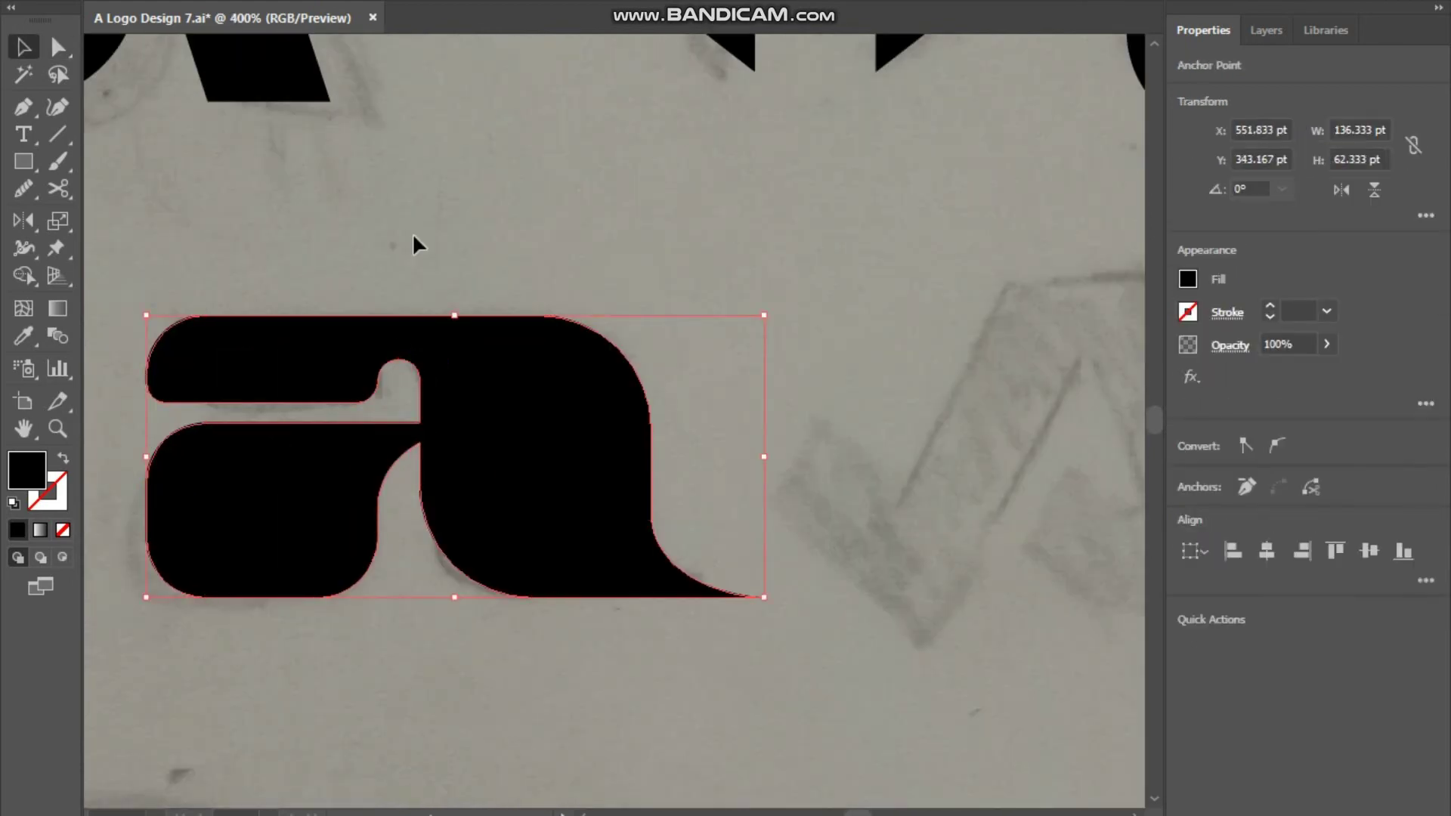
left_click(570, 226)
key("ctrl+minus")
key("ctrl+minus")
key("ctrl+plus")
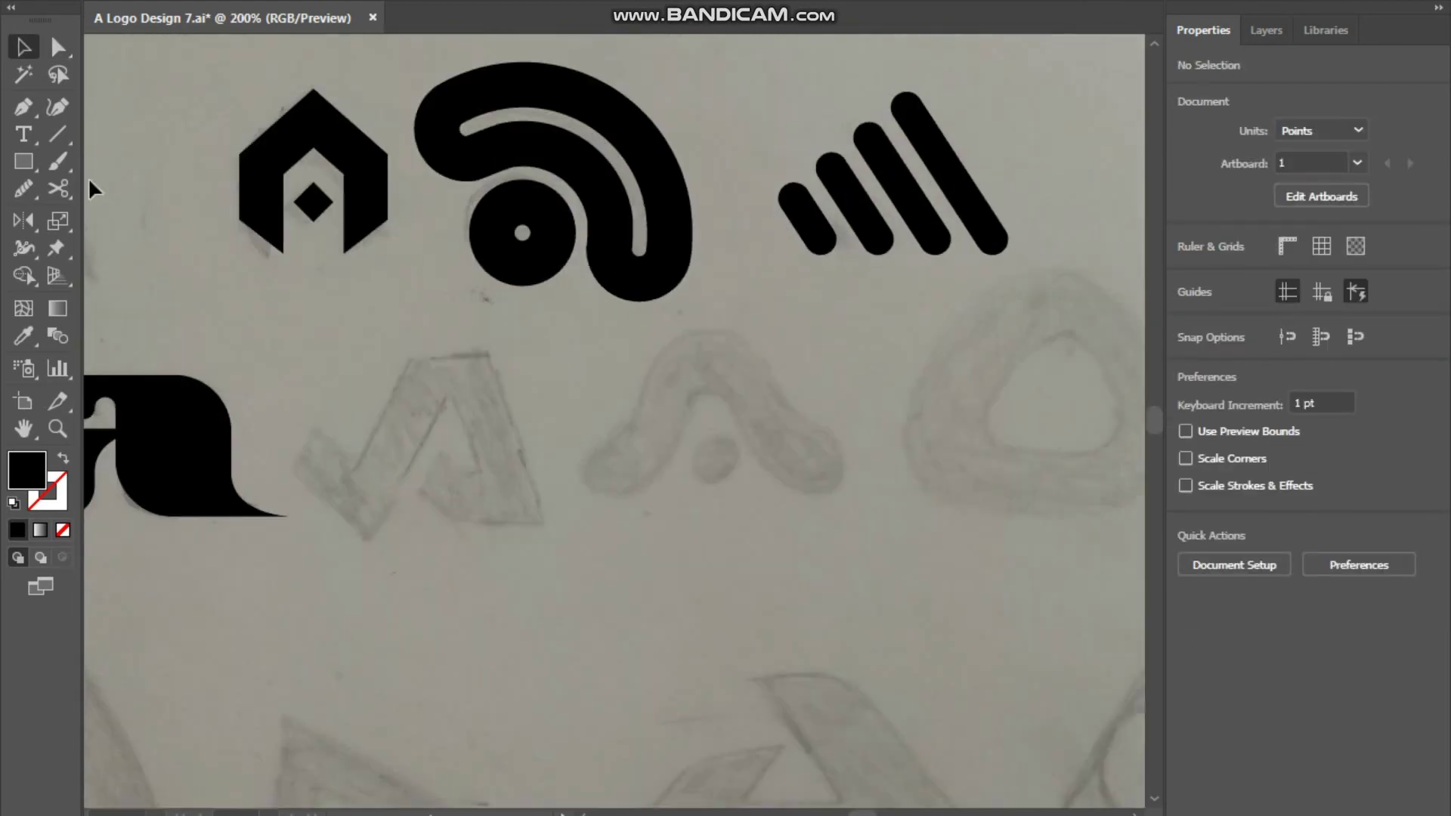
- Draw a rectangle, skew it into a slanted bar, and mirror a copy to form a Λ
key("m")
left_click_drag(458, 354, 514, 526)
key("a")
left_click_drag(446, 364, 443, 364)
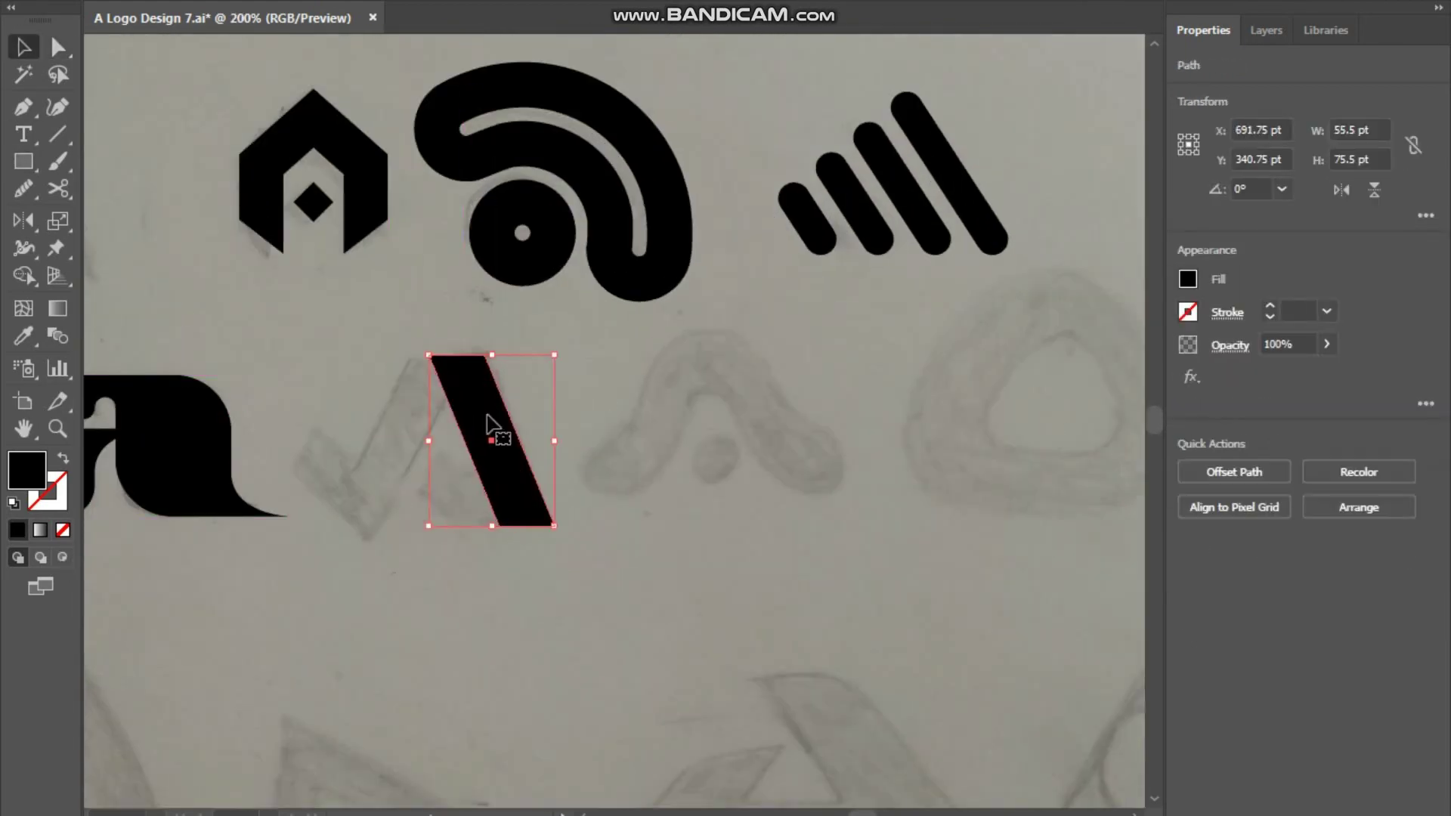
key("ctrl+plus")
key("v")
left_click(1342, 190)
left_click_drag(483, 424, 415, 373)
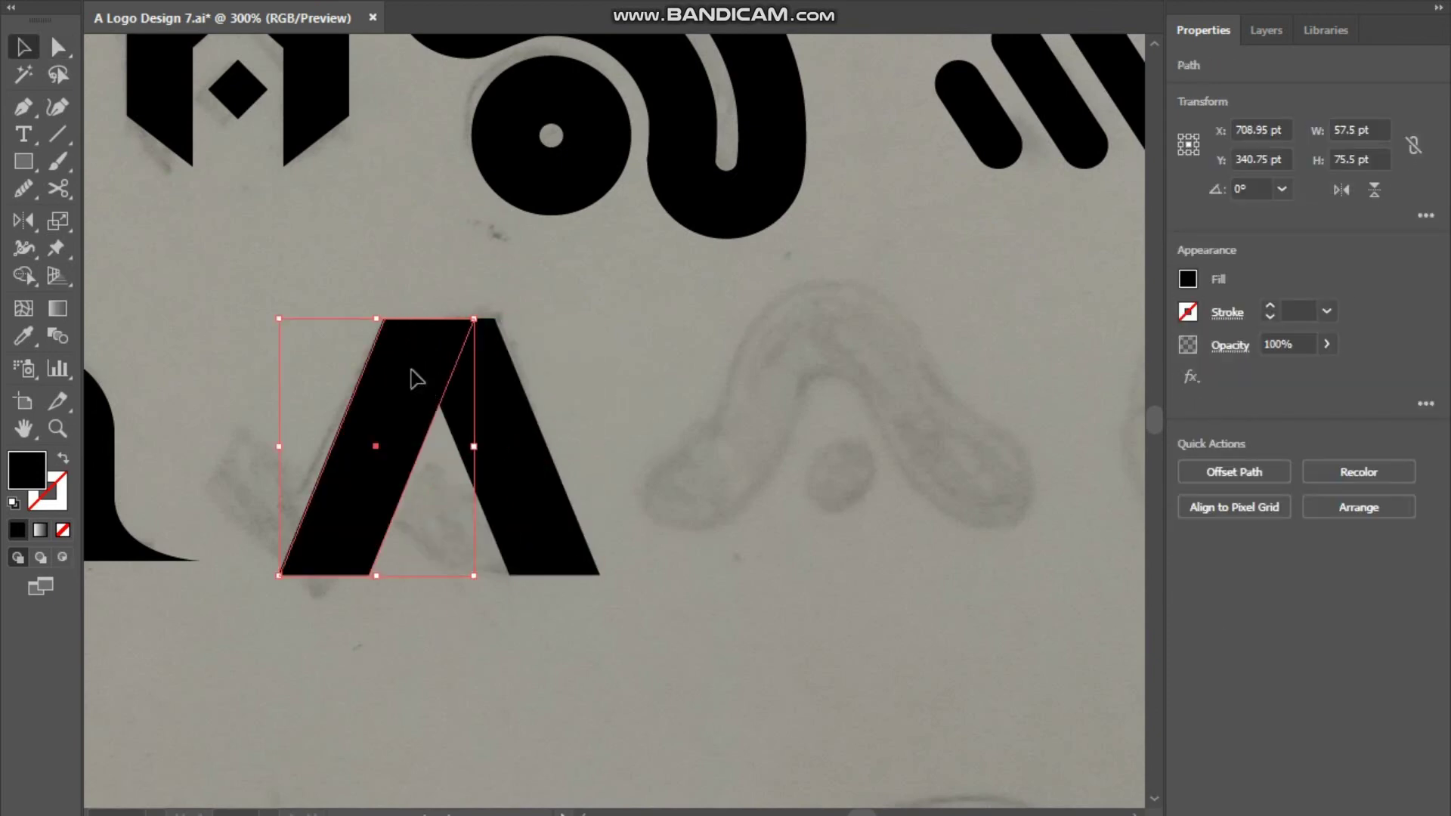
- Copy the left leg outward and reshape its anchors into the notched, check-shaped stroke
left_click(680, 643)
mouse_move(424, 453)
left_mouse_down()
mouse_move(253, 367)
mouse_move(142, 443)
mouse_move(223, 471)
mouse_move(540, 496)
left_mouse_up()
key("a")
left_click(170, 318)
key("v")
left_click(729, 528)
- Add a small rectangle on top of the A's apex
key("m")
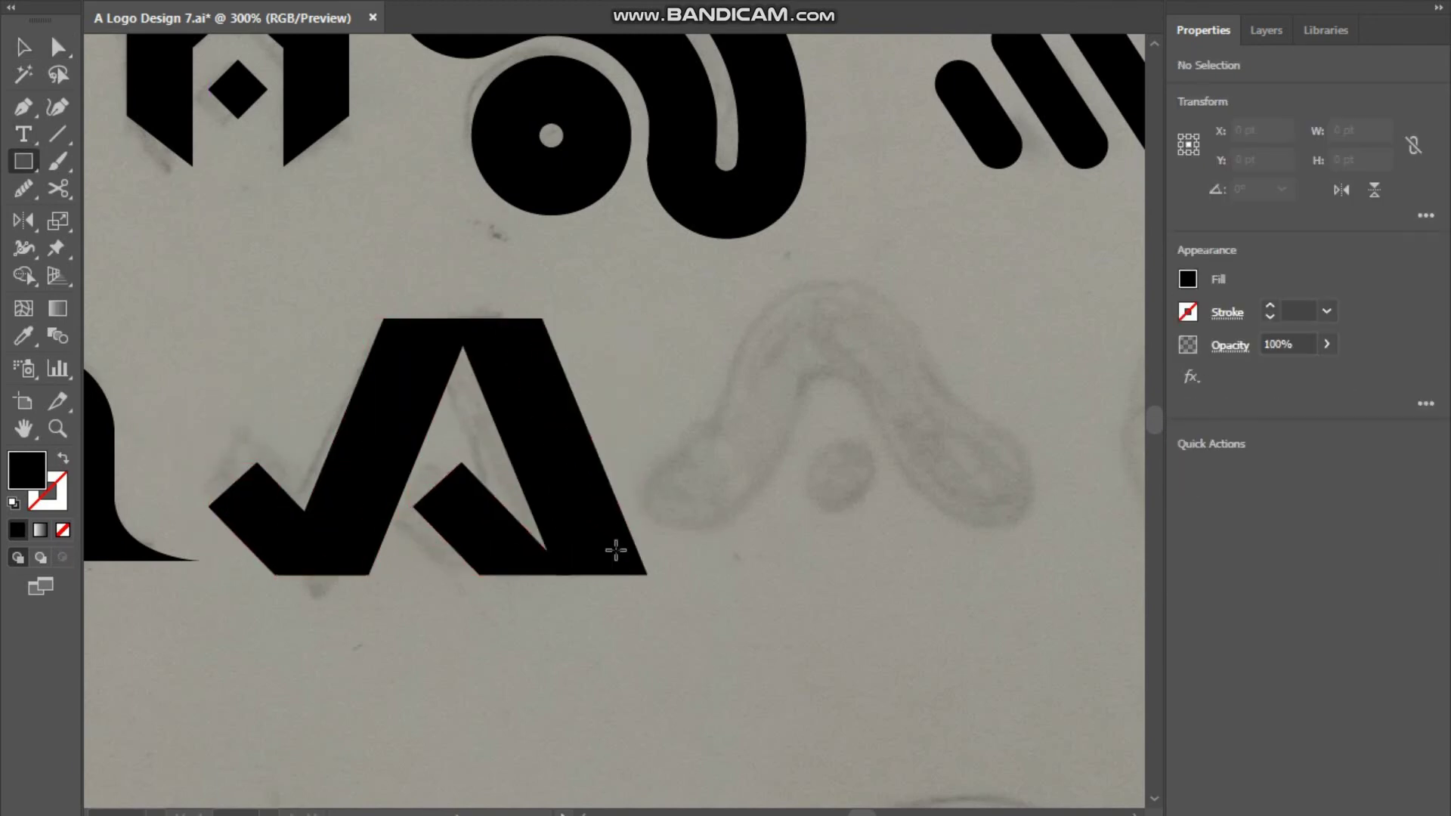
left_click_drag(619, 576, 486, 519)
key("v")
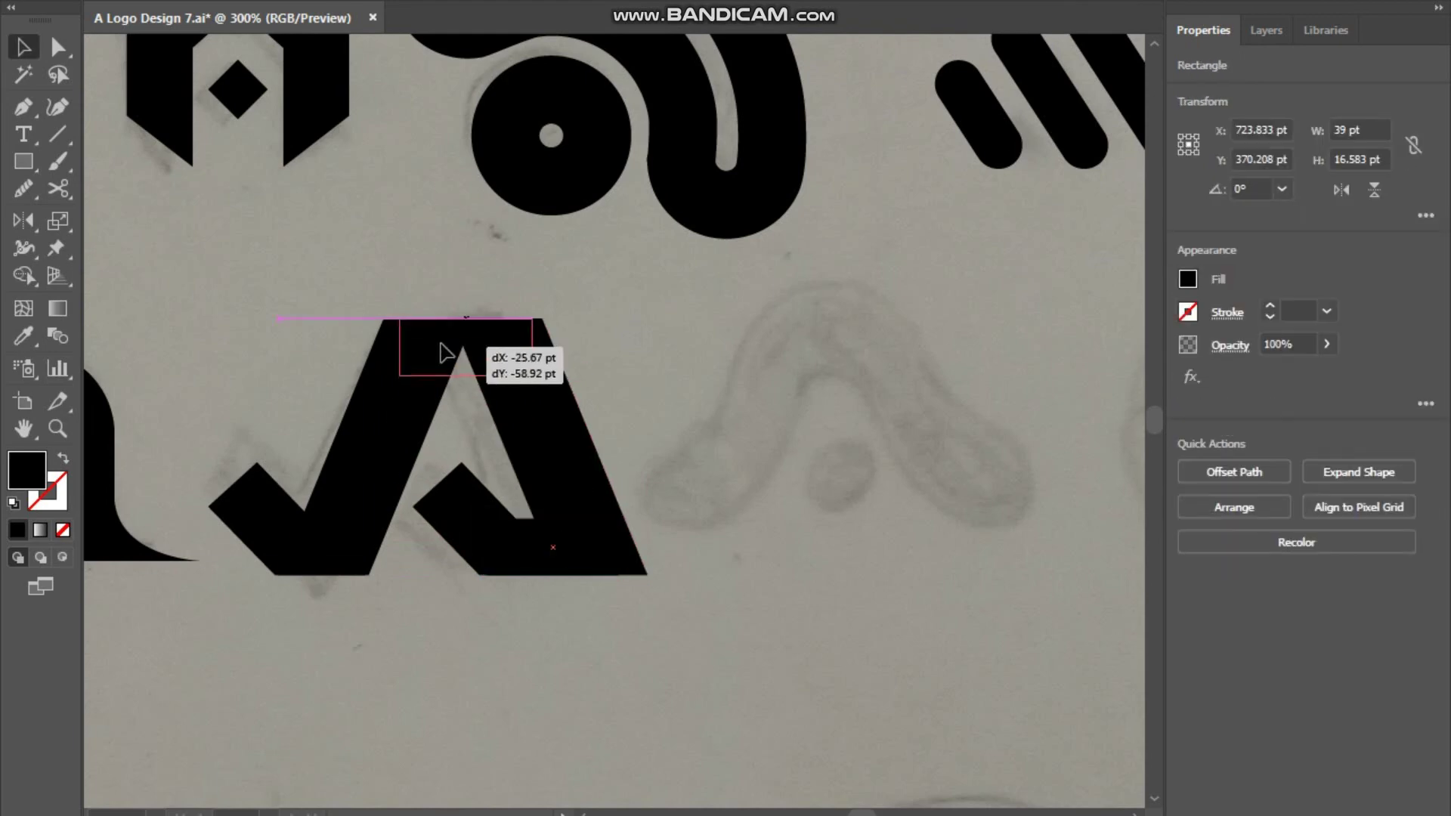
left_click_drag(446, 352, 446, 352)
key("ctrl+minus")
left_click(874, 557)
- Draw a small ellipse for the dot beneath the rounded sketch
key("ctrl+plus")
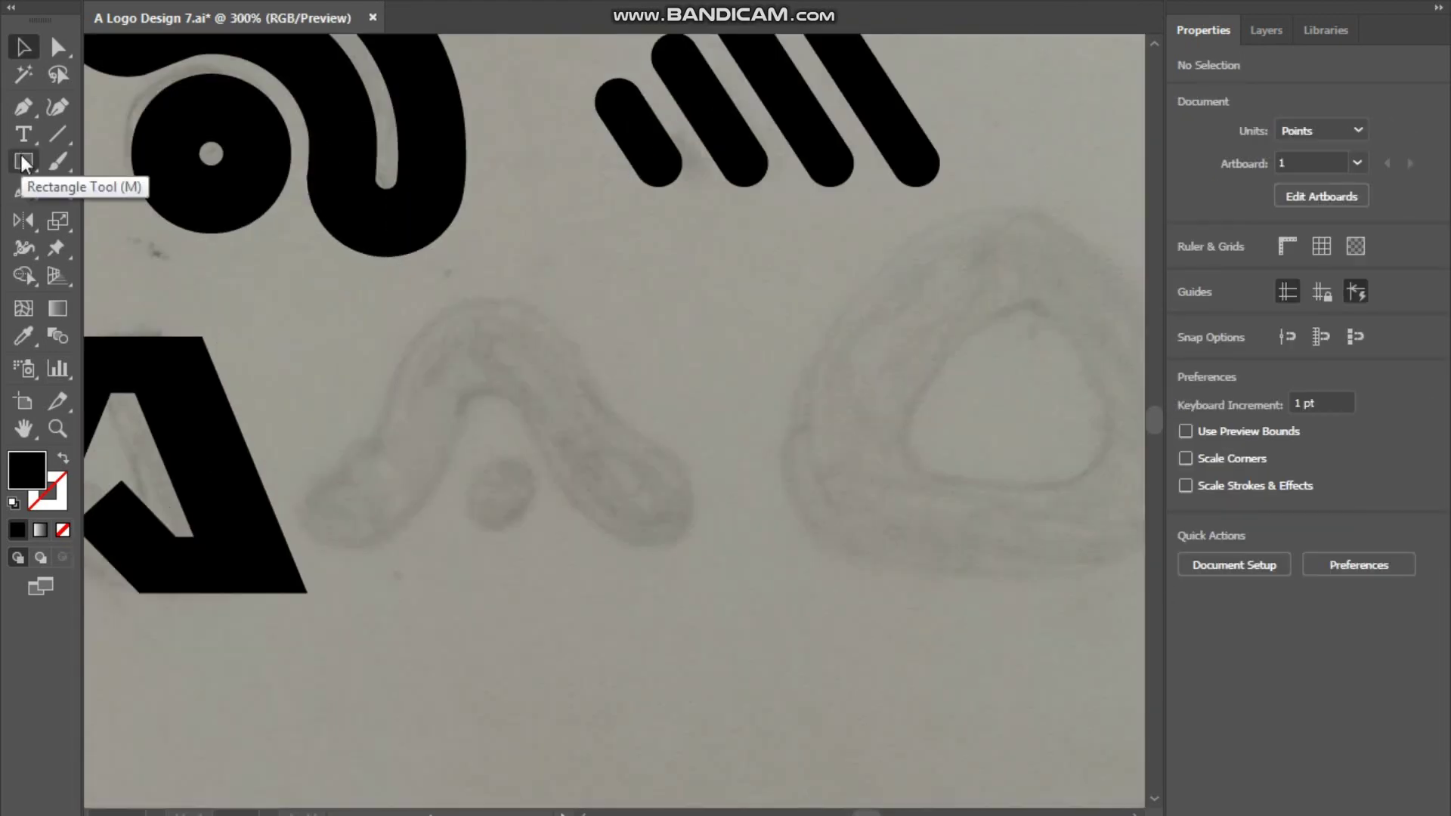
key("l")
left_click_drag(466, 450, 541, 525)
key("v")
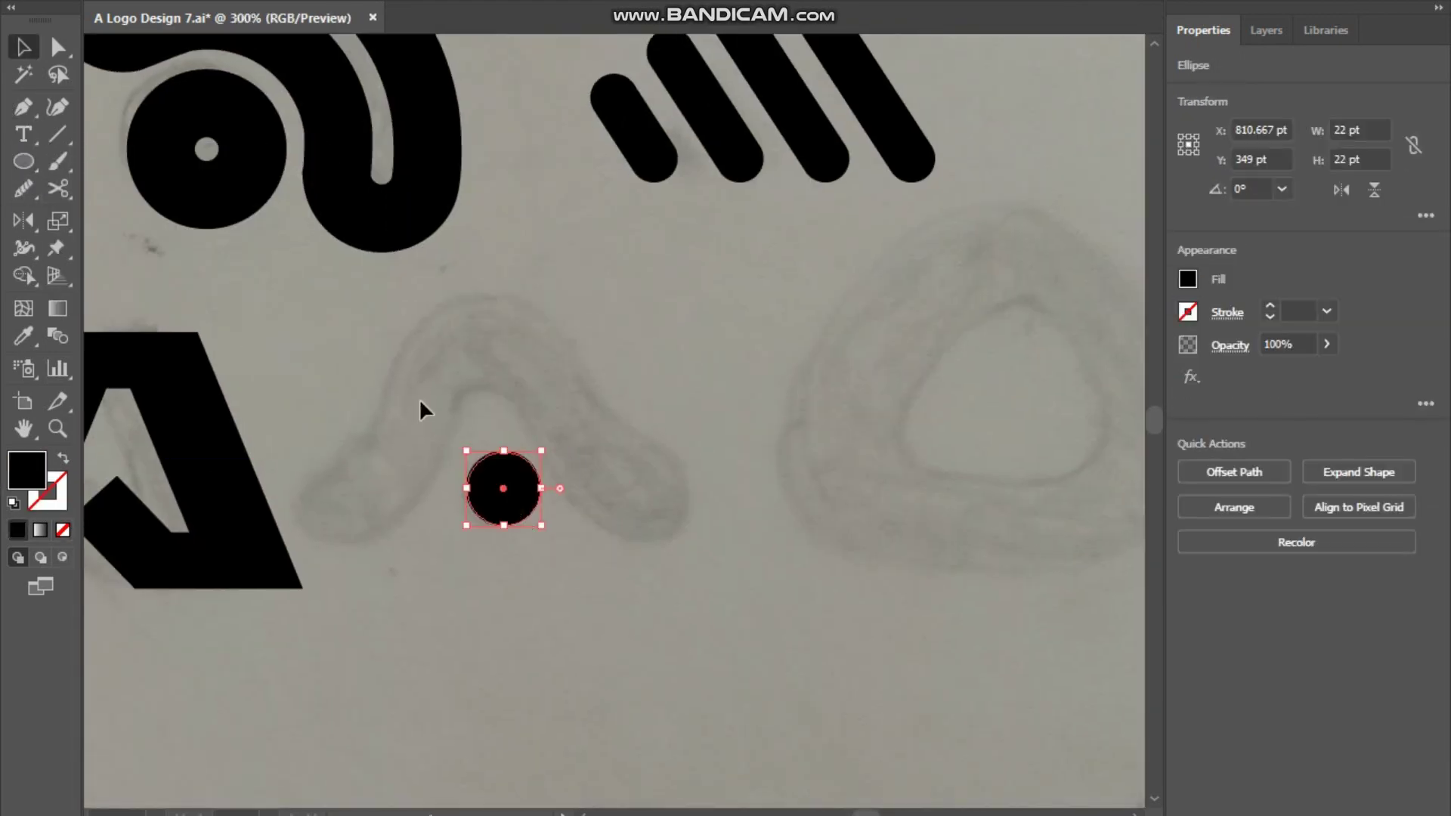
- Pen a curve up the left arm to the arch top as a 14 pt black stroke
key("p")
left_click(342, 513)
left_click_drag(421, 416, 443, 326)
left_click_drag(542, 325, 542, 325)
key("v")
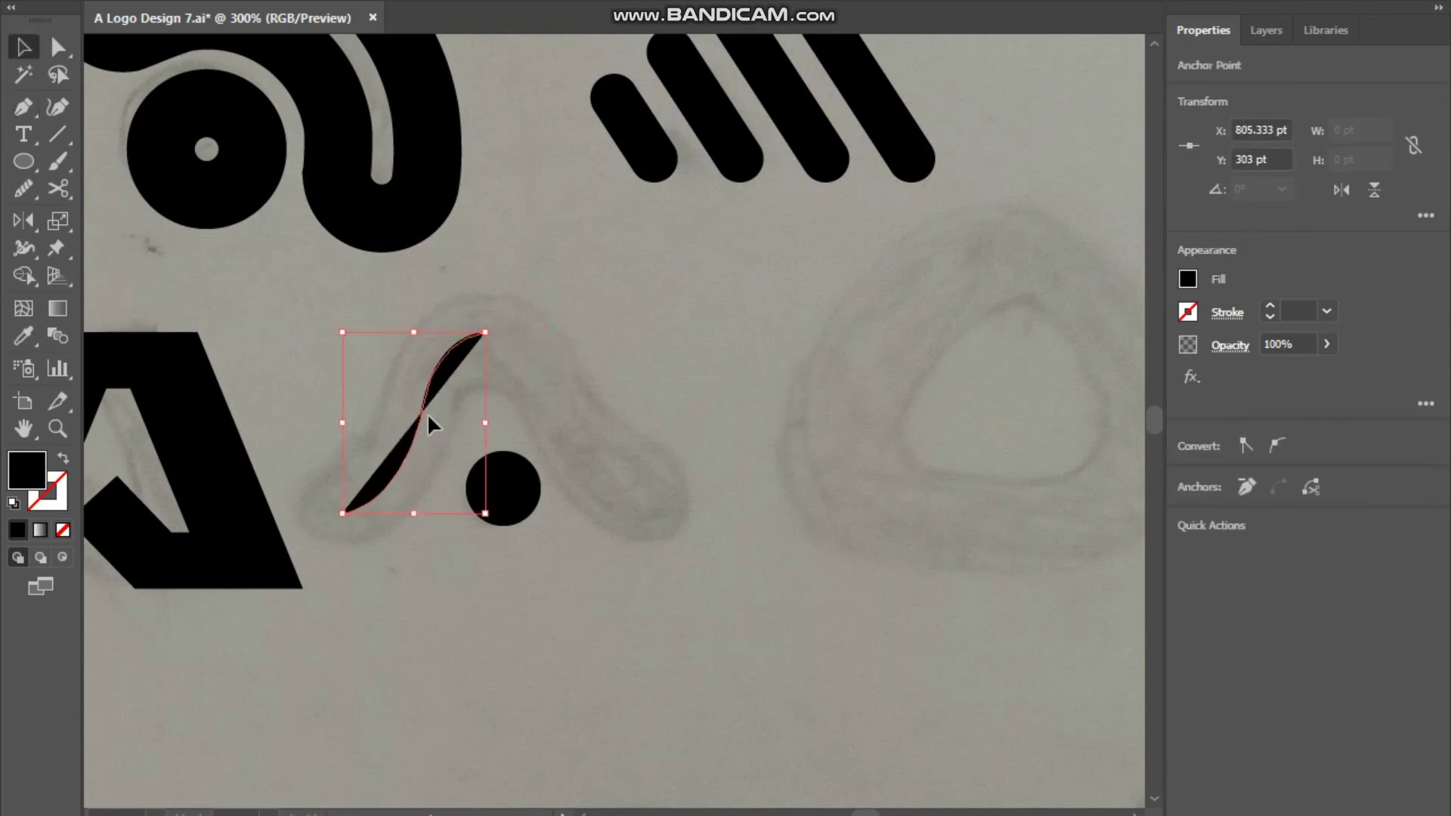
key("shift+x")
left_click(1227, 312)
left_click(1270, 305)
left_click(1269, 305)
left_click(904, 356)
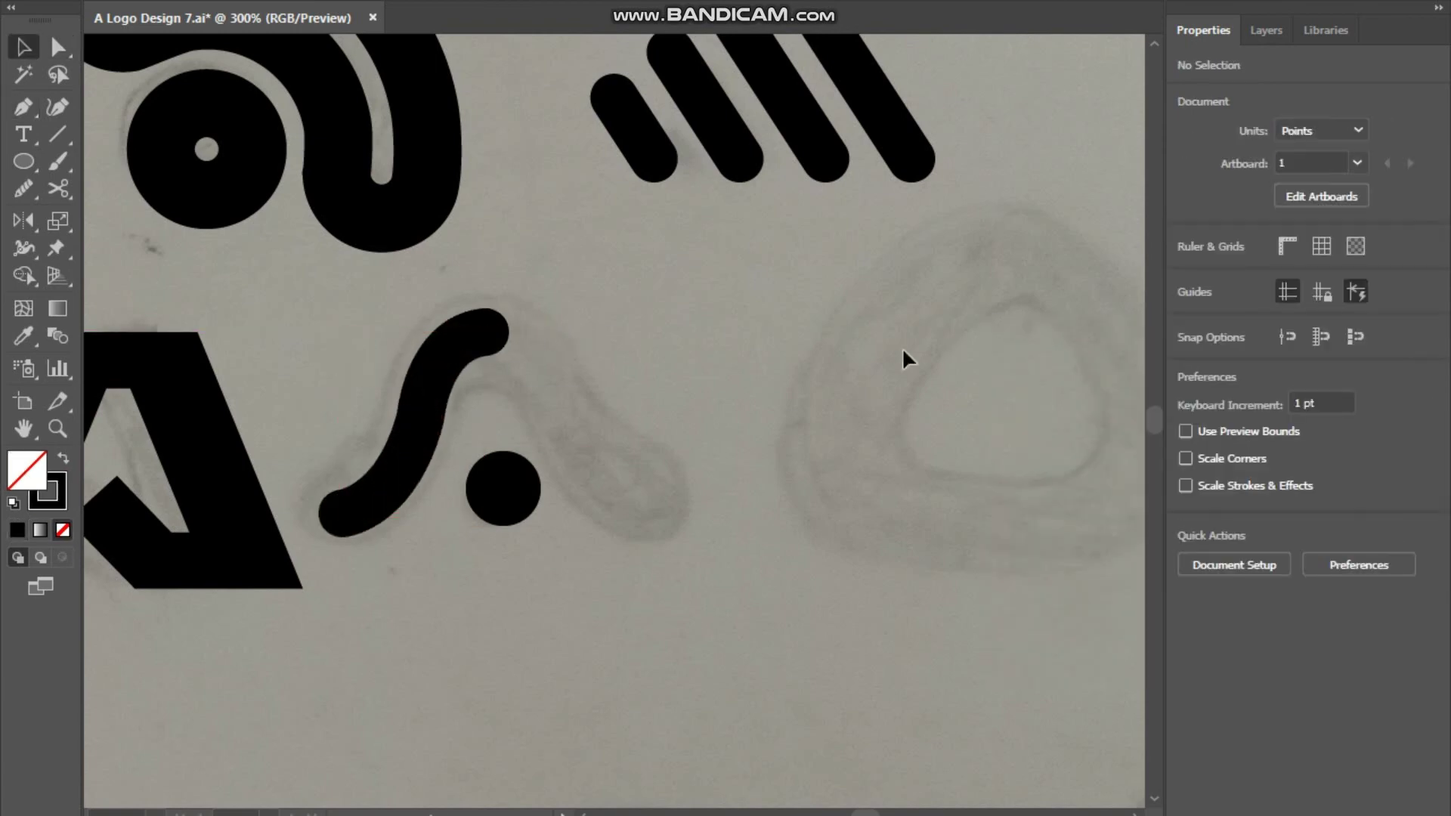
- Paste a horizontally reflected copy of the curve as the right arm, set to 15 pt
key("a")
left_click(385, 484)
key("v")
key("ctrl+c")
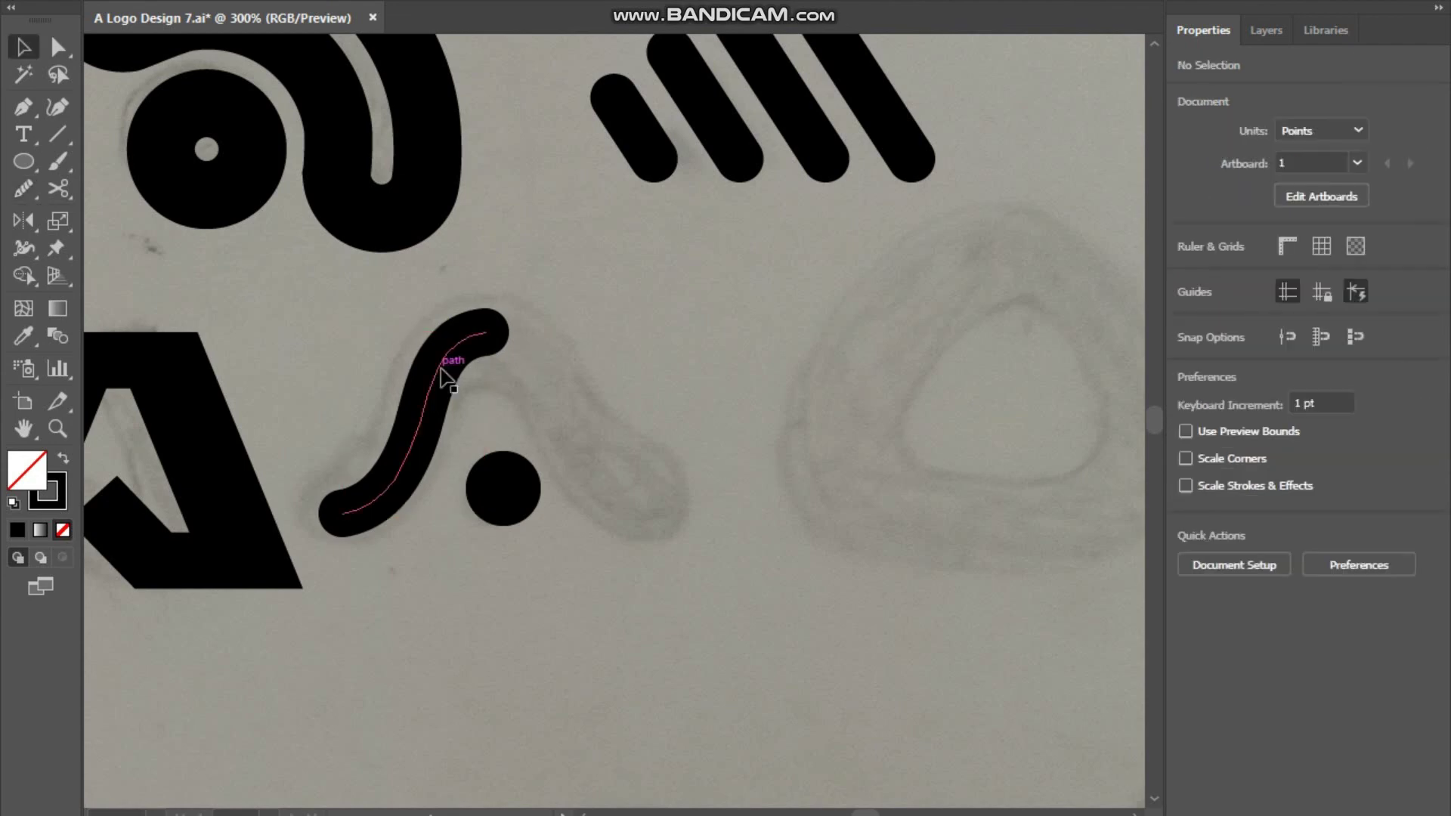
key("ctrl+f")
left_click(1342, 189)
left_click(525, 539)
left_click_drag(542, 378, 763, 439)
left_click(1270, 306)
left_click(763, 429)
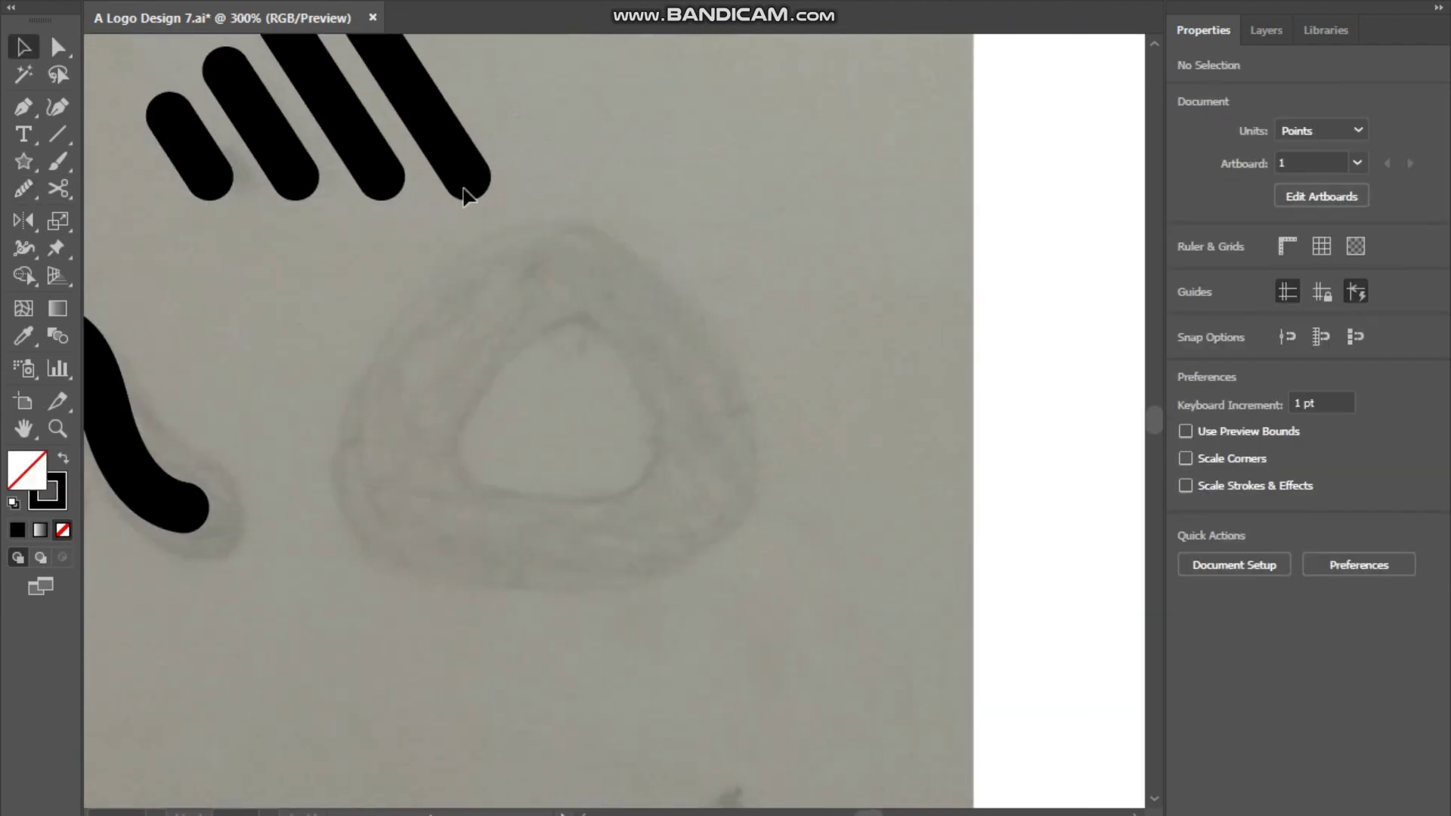
- Draw a triangle over the last sketch, flip it upright, and curve its left side and bottom-left corner
left_click_drag(490, 354, 489, 269)
left_click(1375, 190)
key("a")
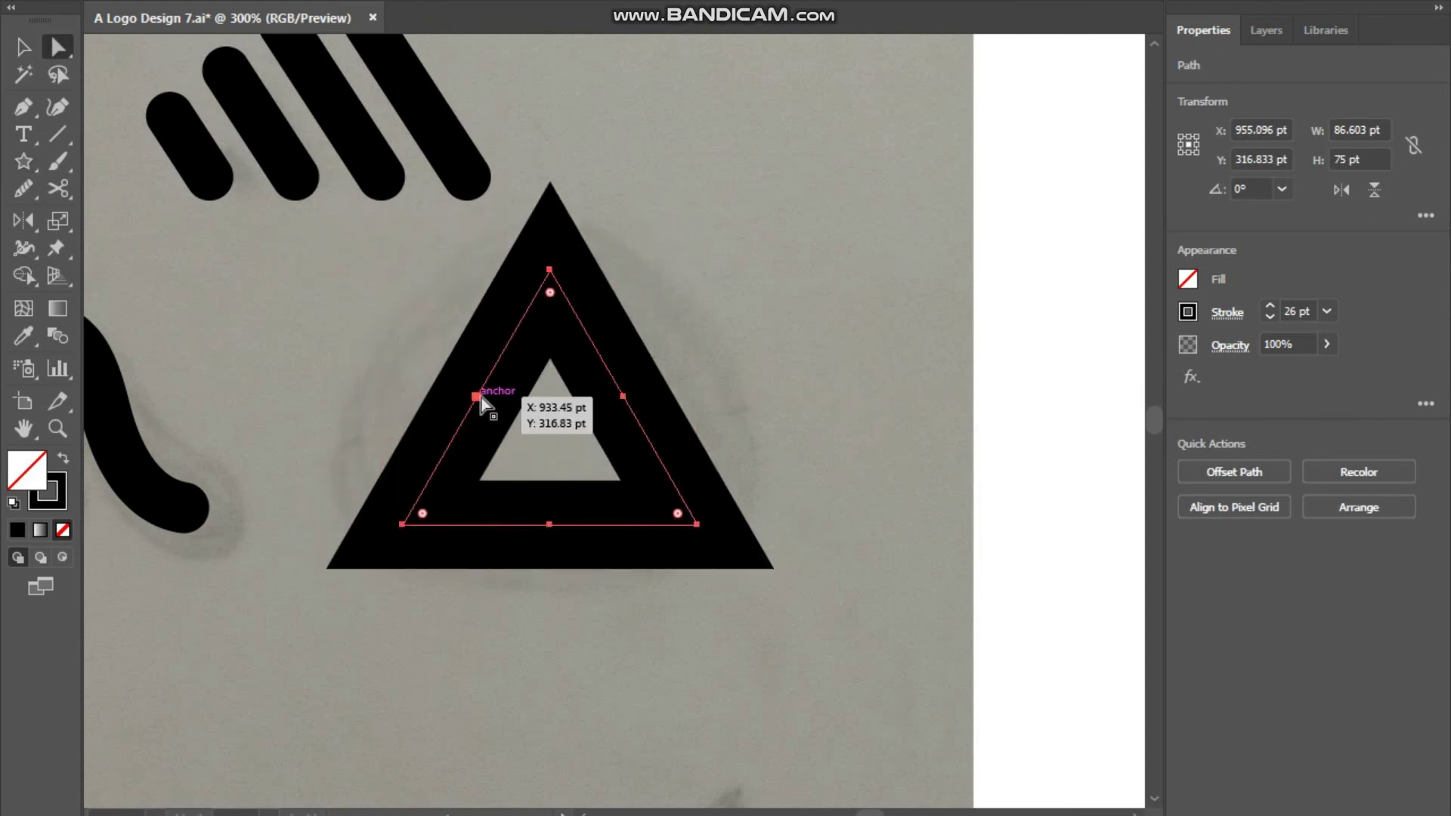
left_click_drag(477, 396, 430, 368)
left_click_drag(409, 407, 405, 449)
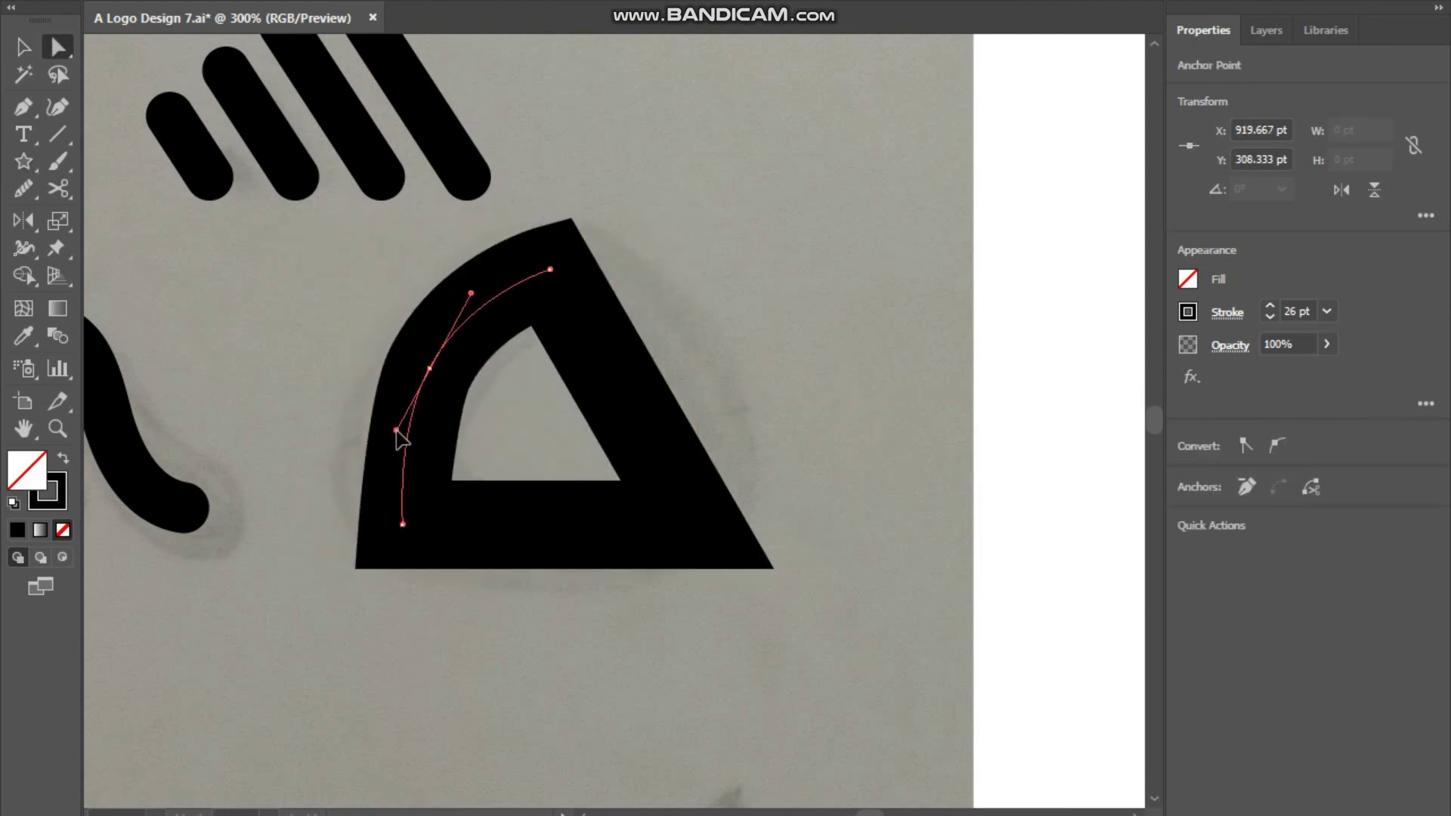
left_click_drag(415, 517, 486, 444)
- Rework the left curve and delete the bottom-right anchor to leave an open half shape
left_click(696, 525)
key("Delete")
key("ctrl+z")
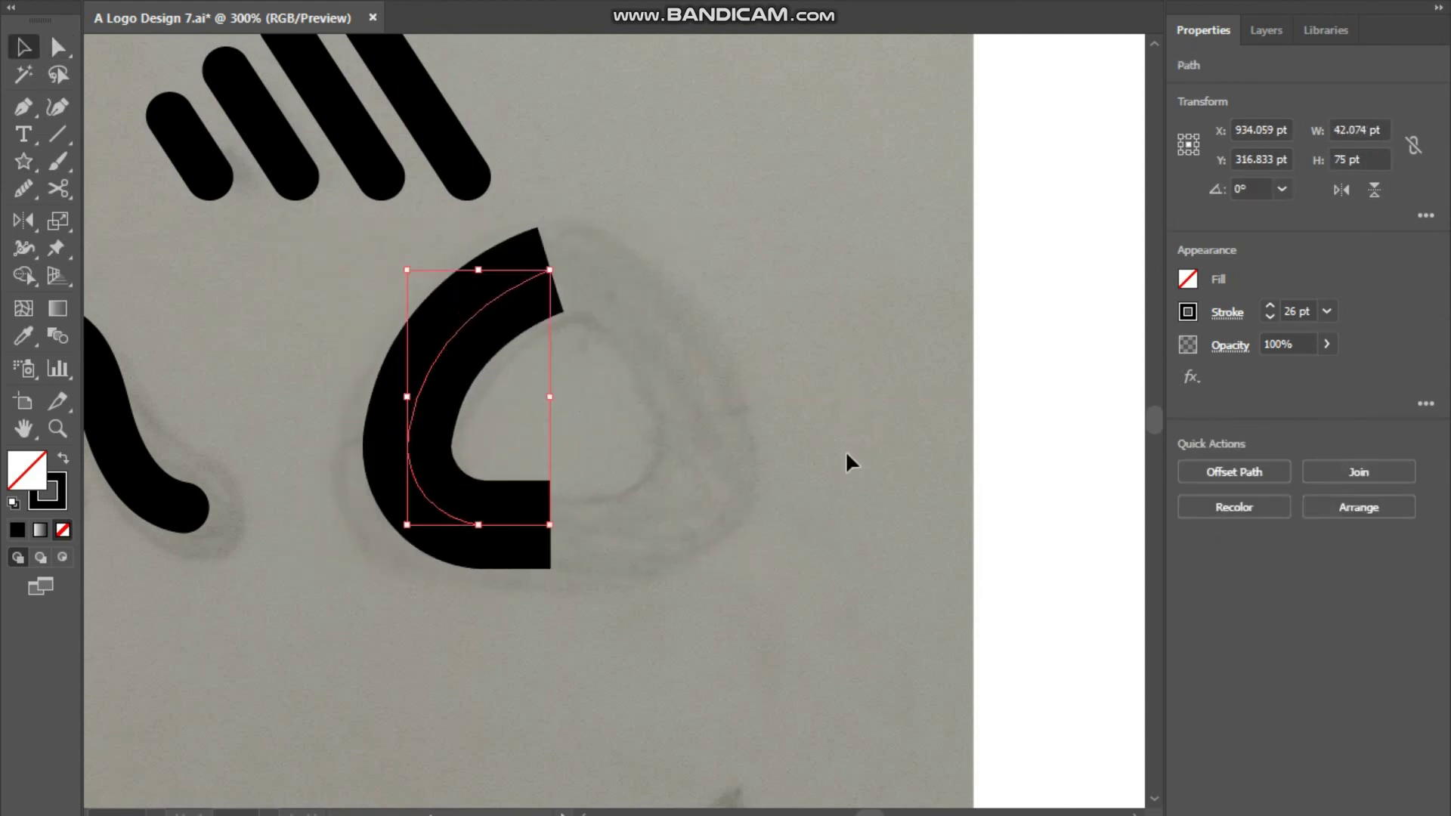
key("ctrl+z")
key("ctrl+z")
left_click_drag(405, 431, 389, 454)
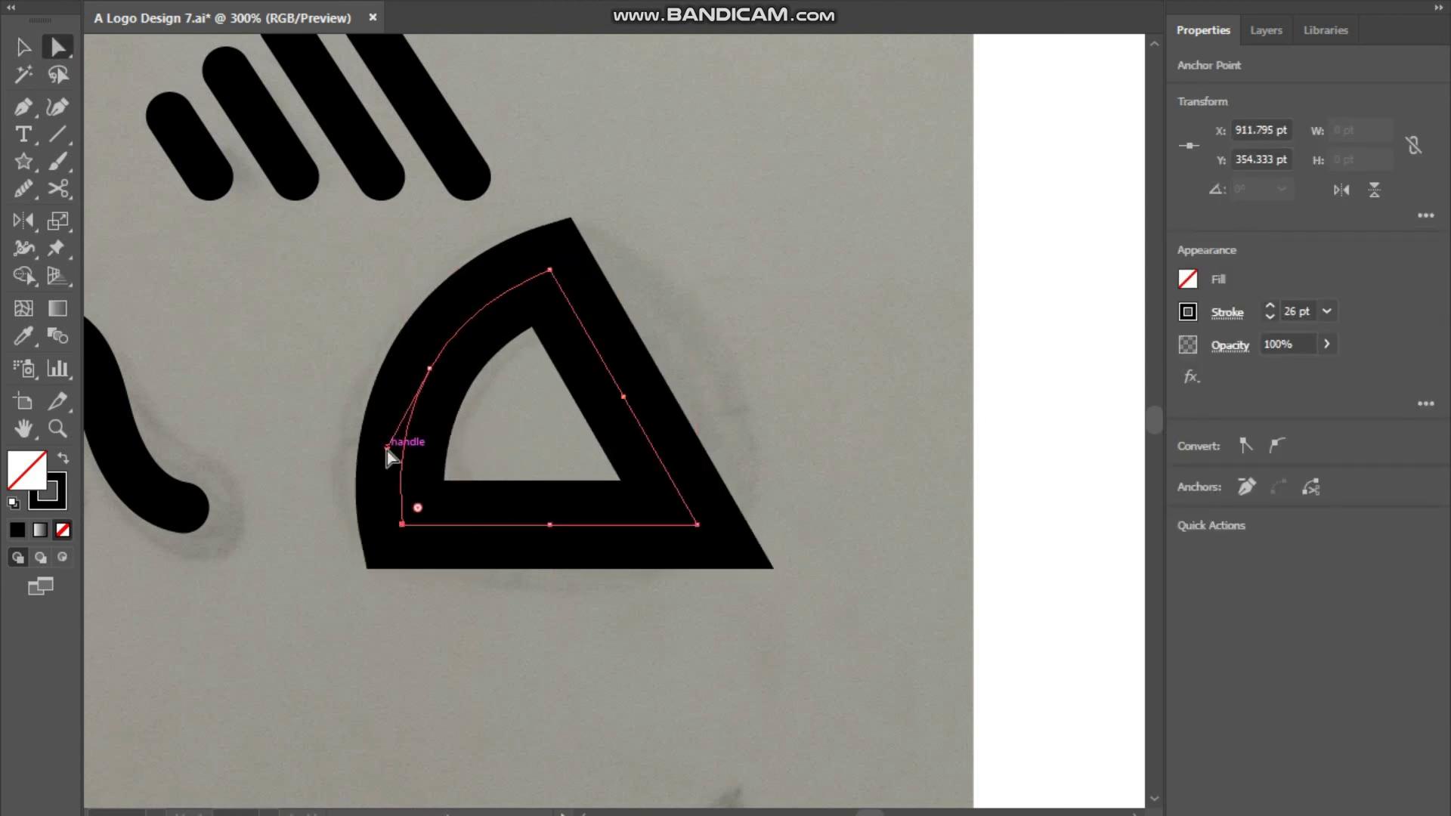
left_click_drag(414, 517, 519, 421)
left_click(697, 525)
key("Delete")
- Reflect a copy of the half to the right, join both halves, lower the top point and set a 29 pt stroke
key("v")
key("o")
left_click_drag(550, 525, 534, 373)
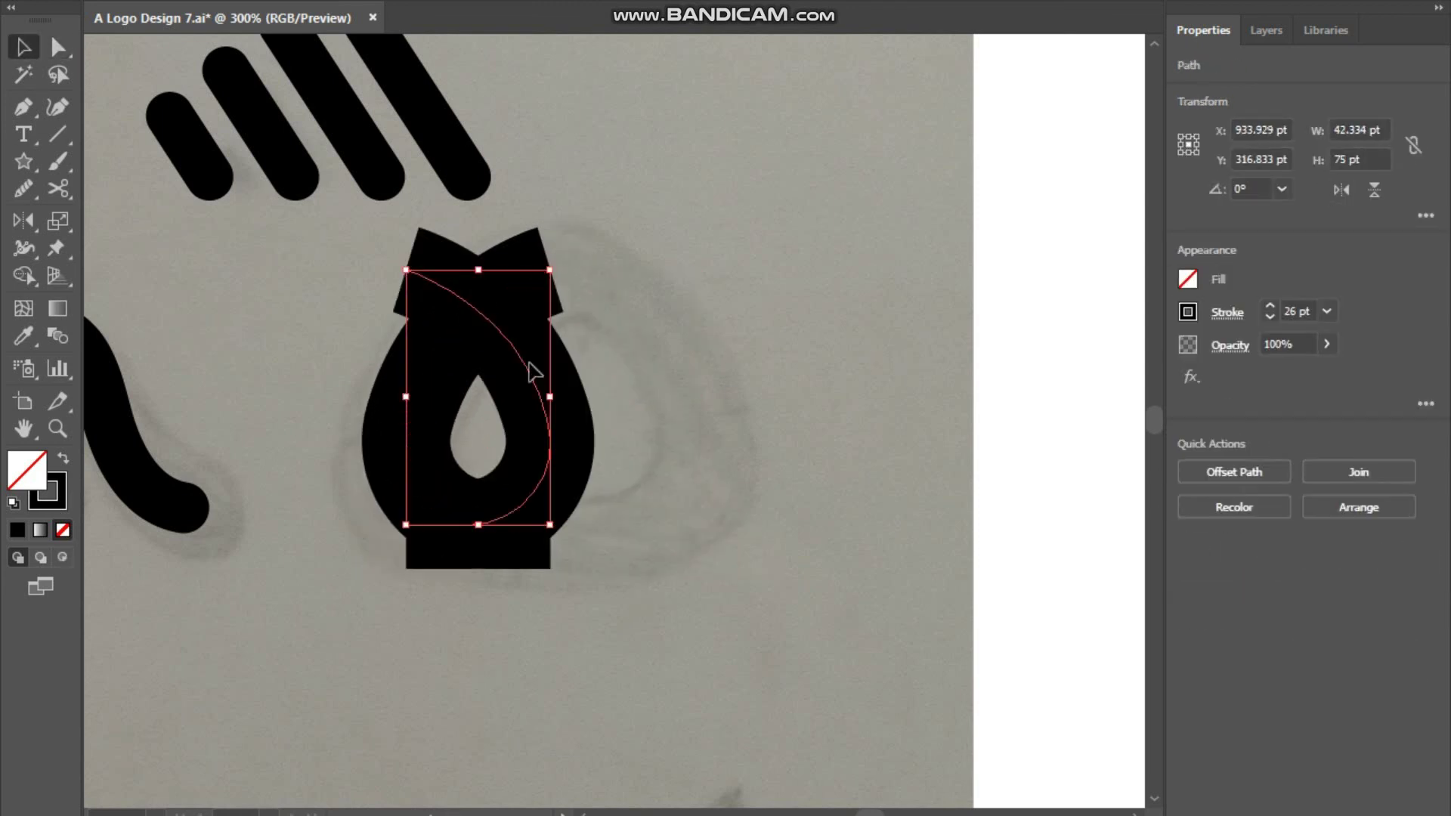
key("v")
left_click(454, 378, "shift")
left_click(1186, 688)
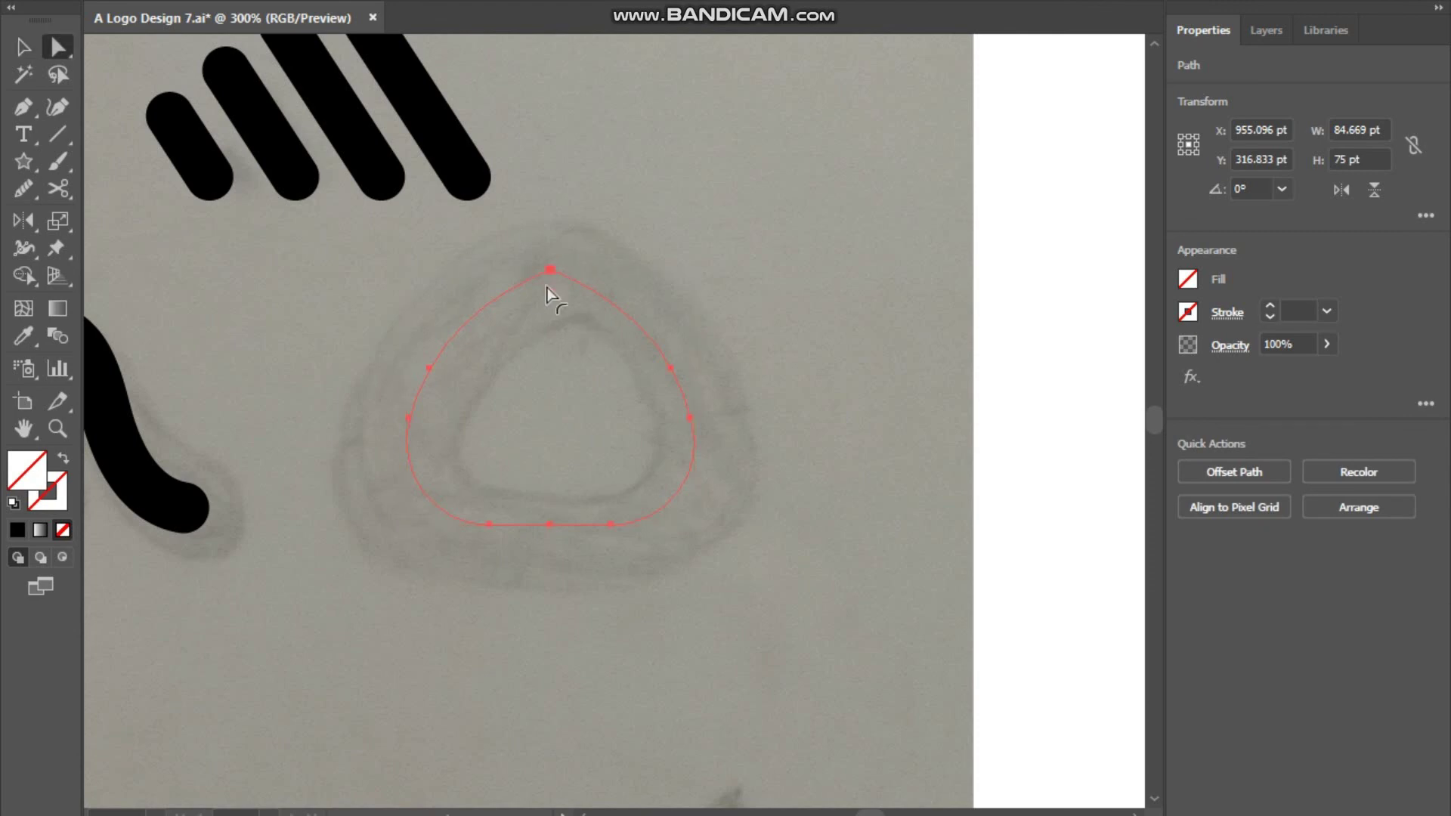
left_click_drag(551, 298, 570, 393)
left_click(1271, 307)
- Deselect, fit the whole artboard in view and hide the sketch layer, Layer 1
key("ctrl+shift+a")
key("ctrl+1")
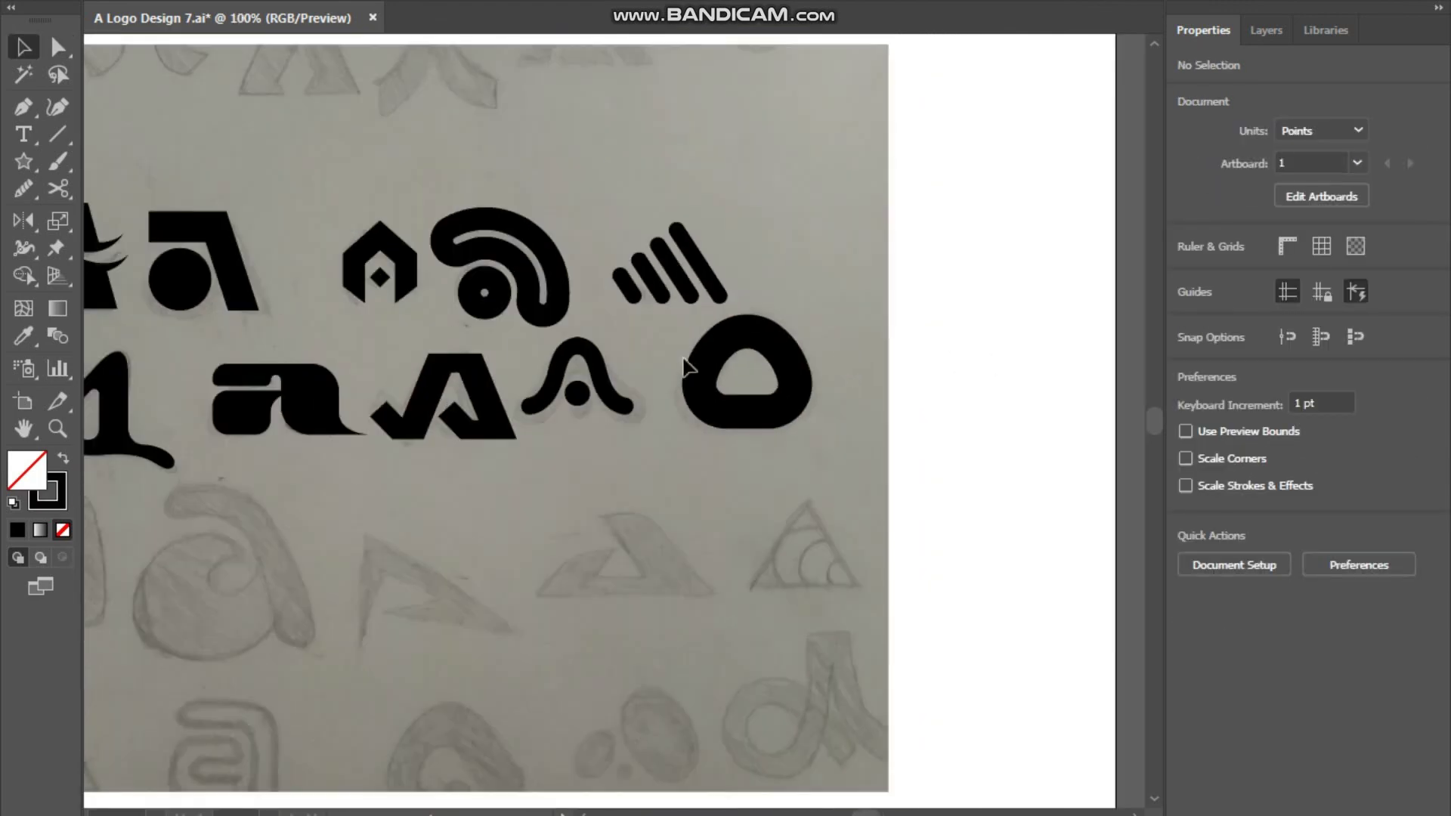
key("ctrl+0")
left_click(1267, 30)
left_click(1184, 88)
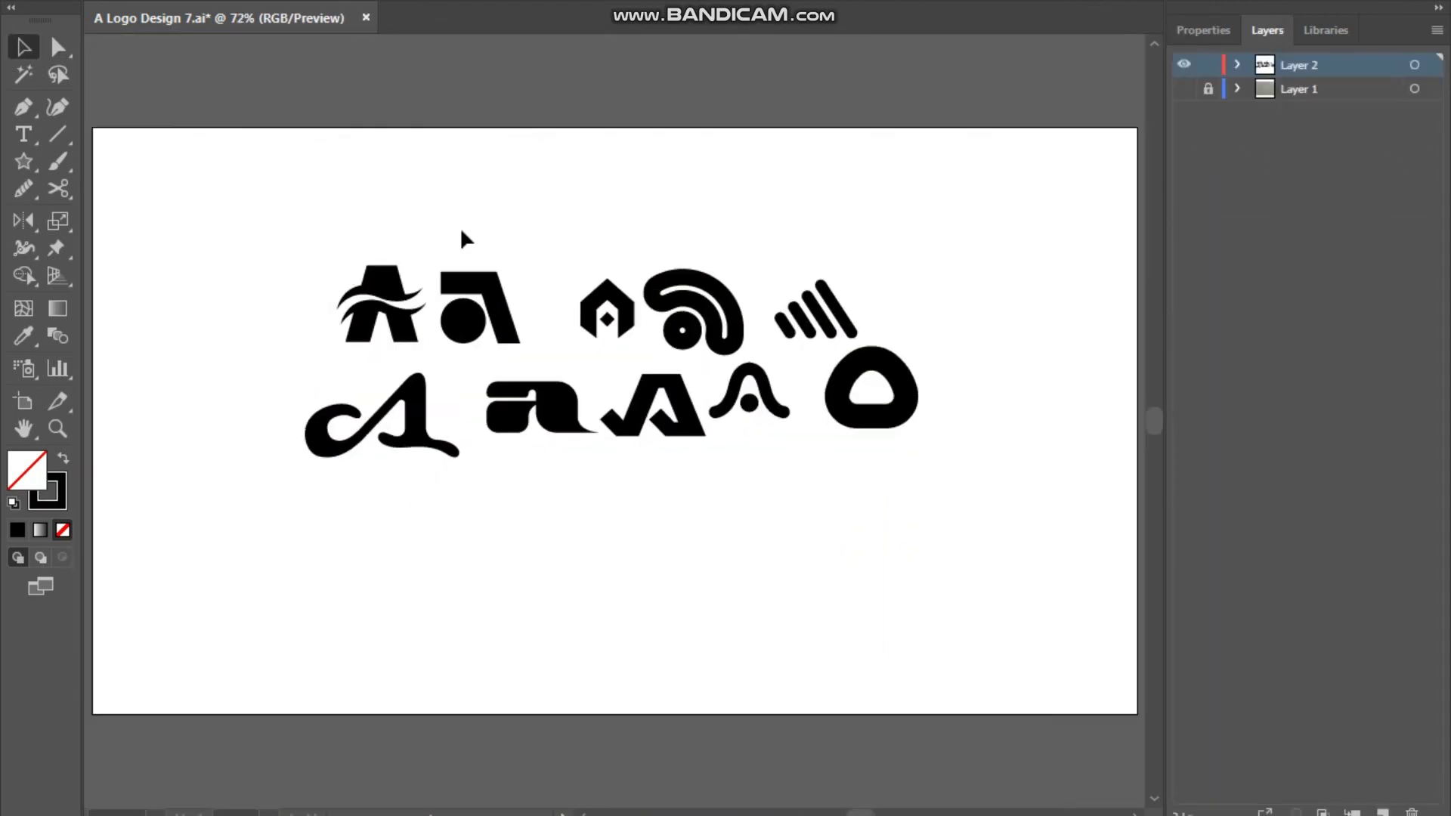